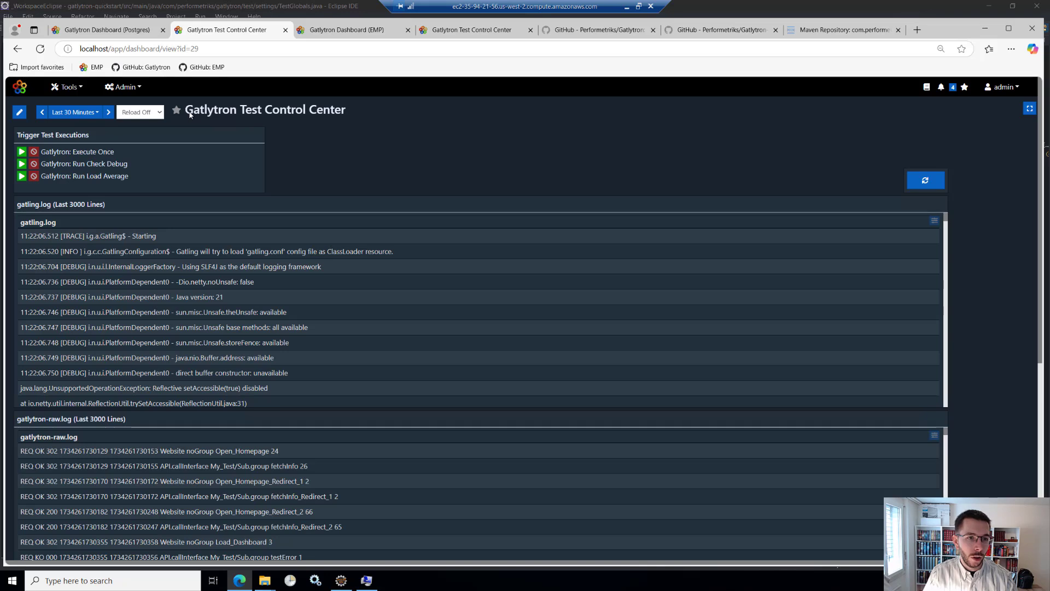
drag(185, 109, 346, 112)
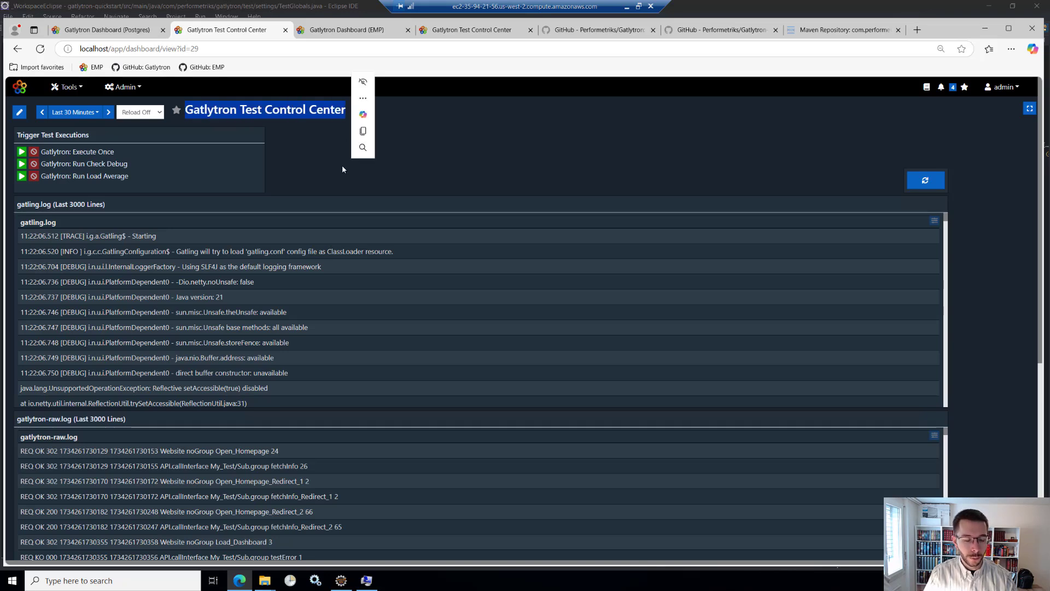
click(316, 161)
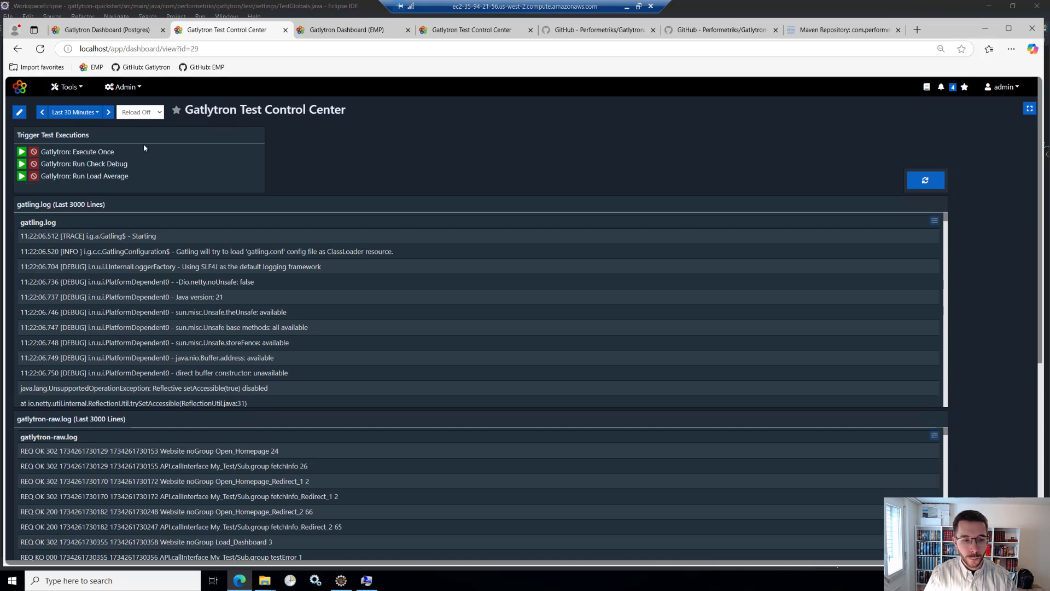
- Switch to File Explorer and browse to C:\Data\Repositories to view the Gatlytron-Quickstart project folder
click(272, 583)
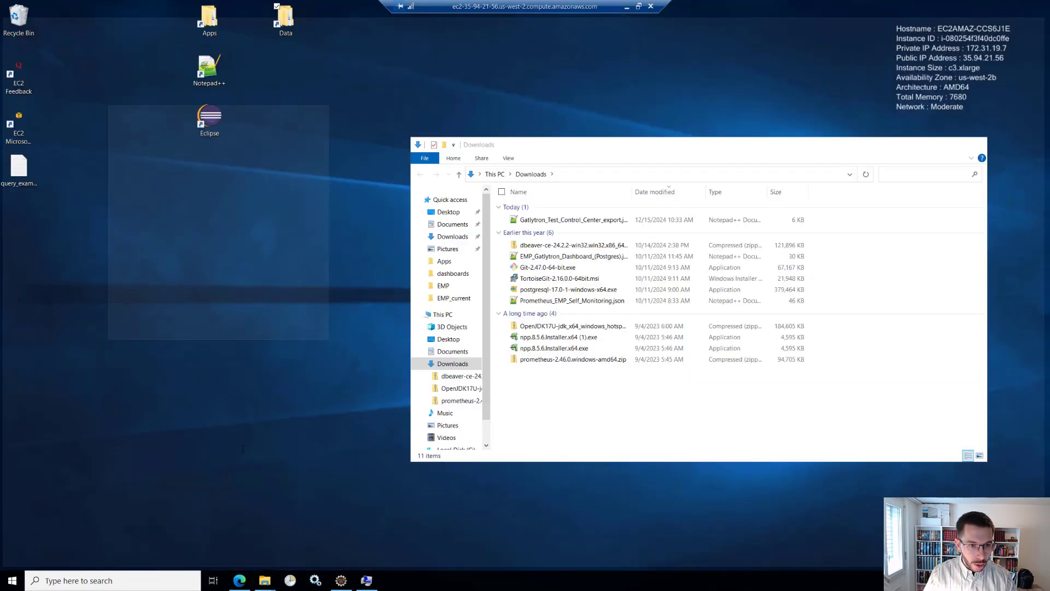
click(212, 527)
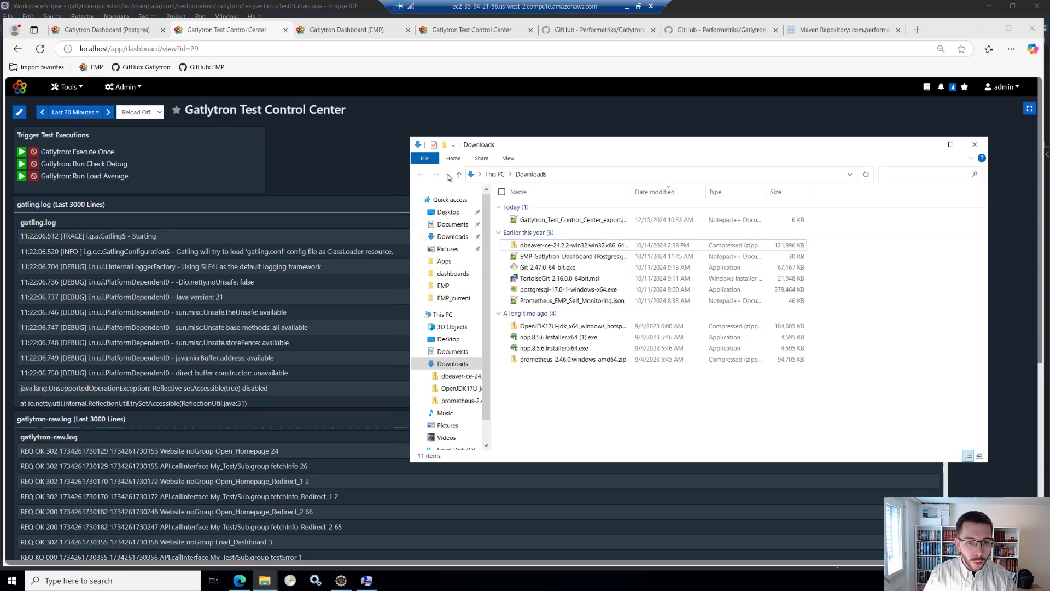
click(445, 262)
click(570, 174)
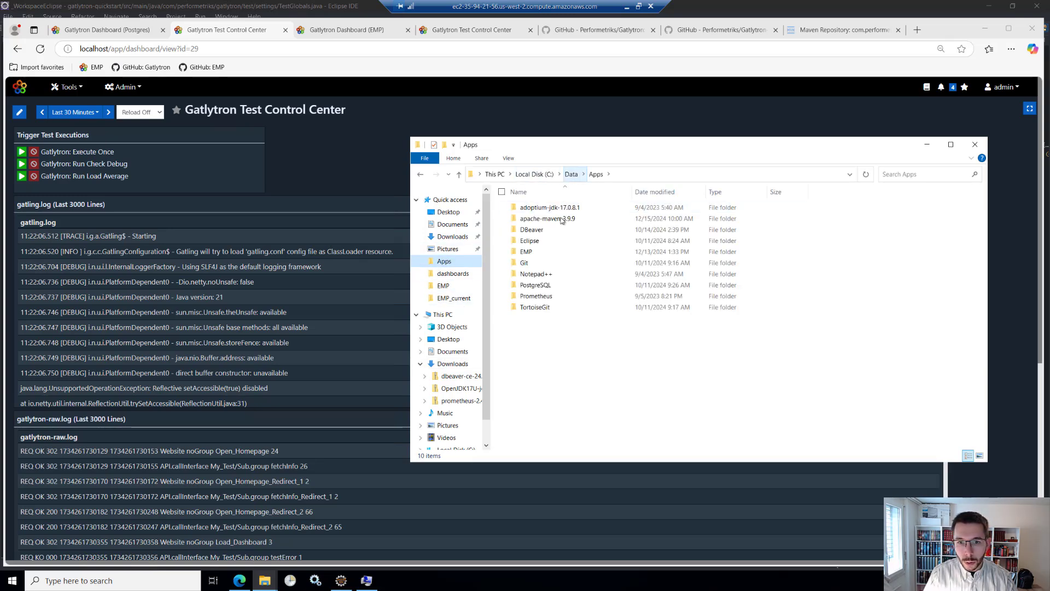
double_click(531, 230)
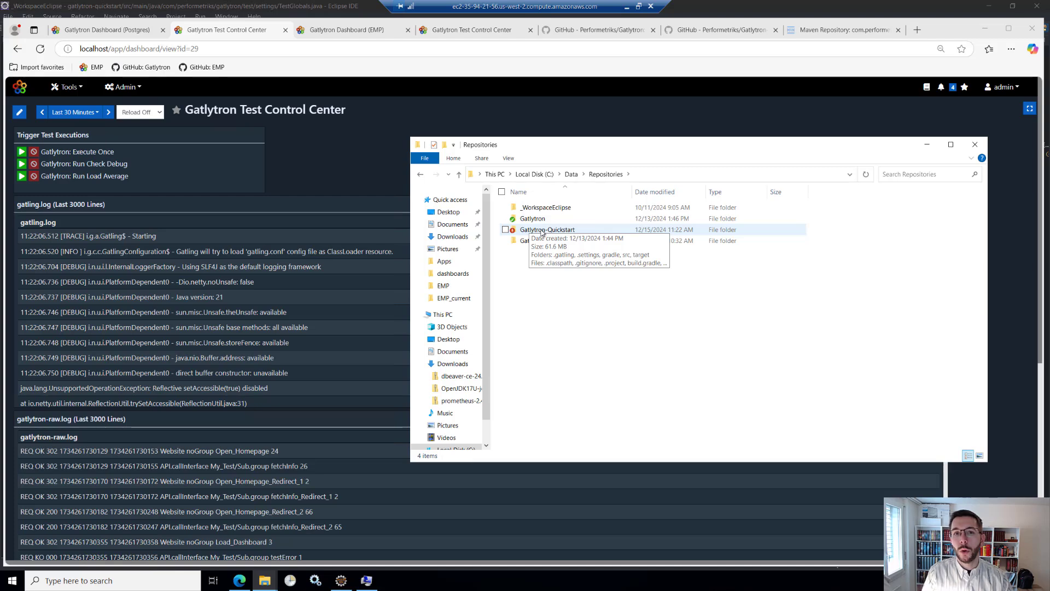
double_click(532, 230)
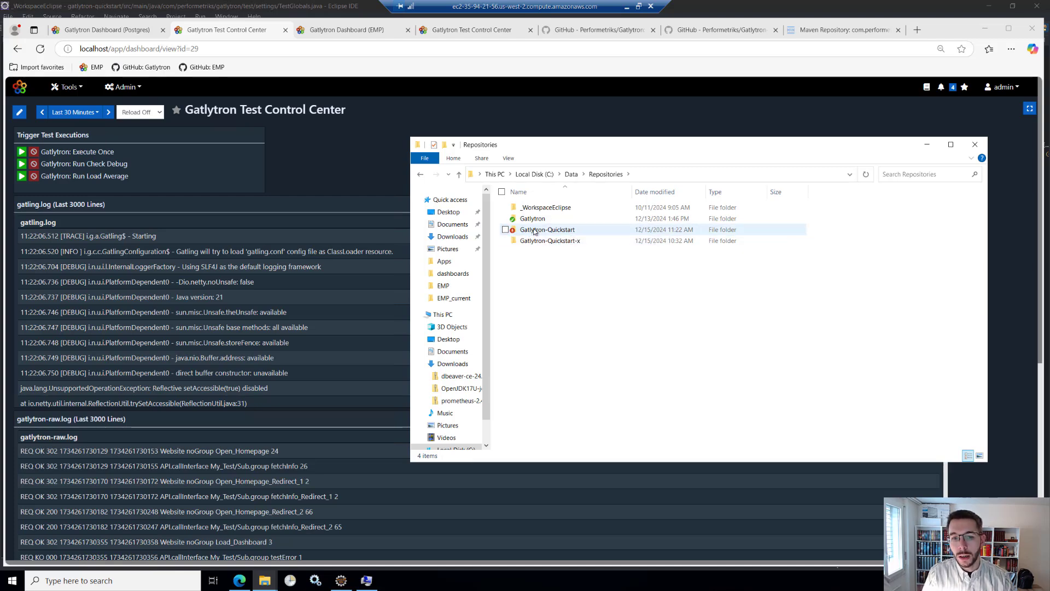
- Browse from the C: drive through Data\Apps and open the apache-maven-3.9.9 folder
click(570, 175)
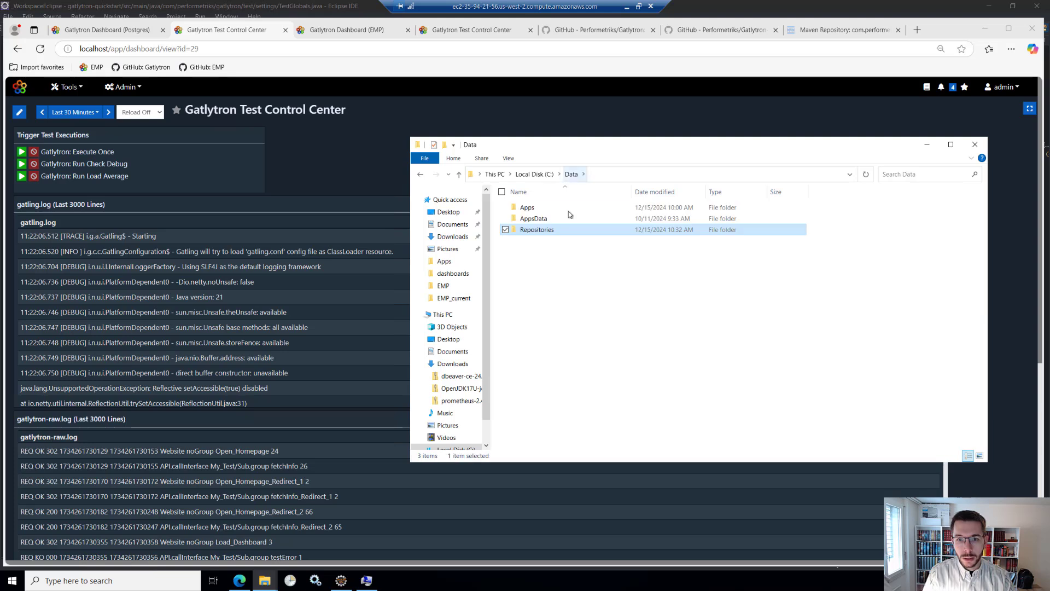
click(546, 174)
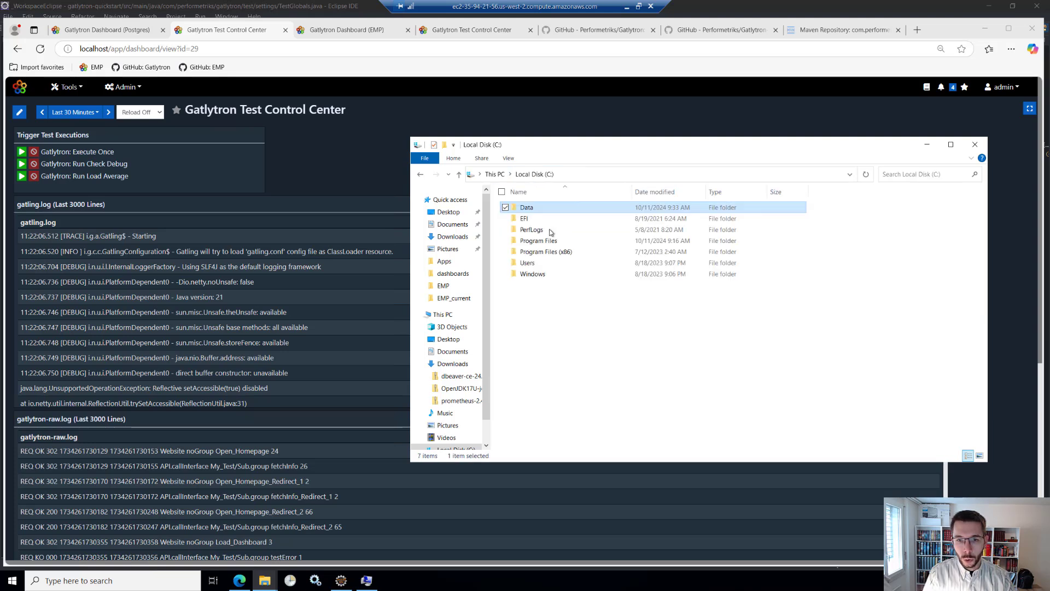
double_click(526, 208)
double_click(527, 208)
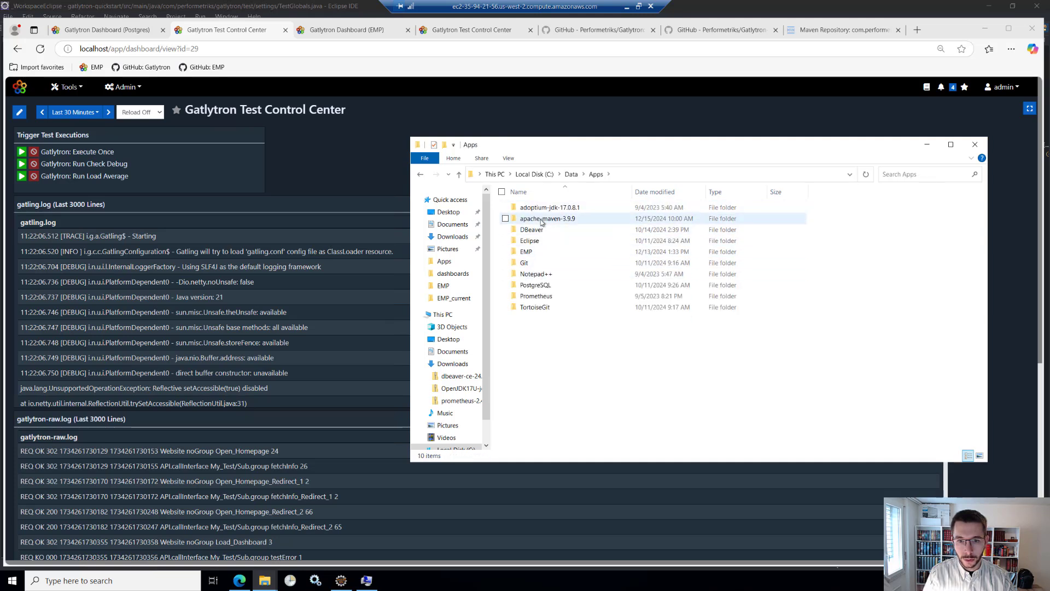
double_click(542, 219)
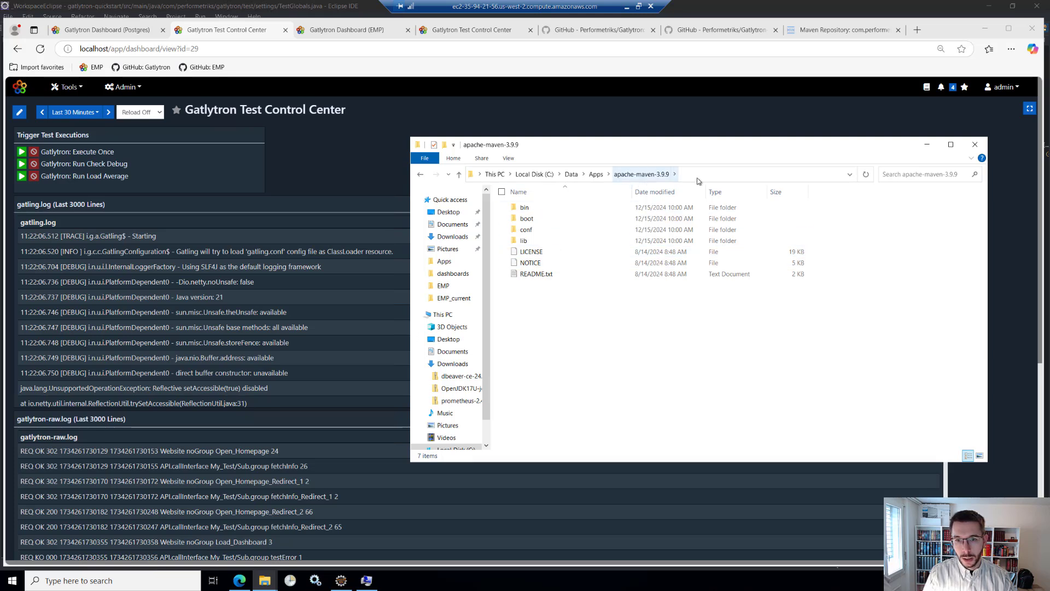
- Check the system Path environment variable for the Maven bin directory, then close the settings without making changes
click(153, 587)
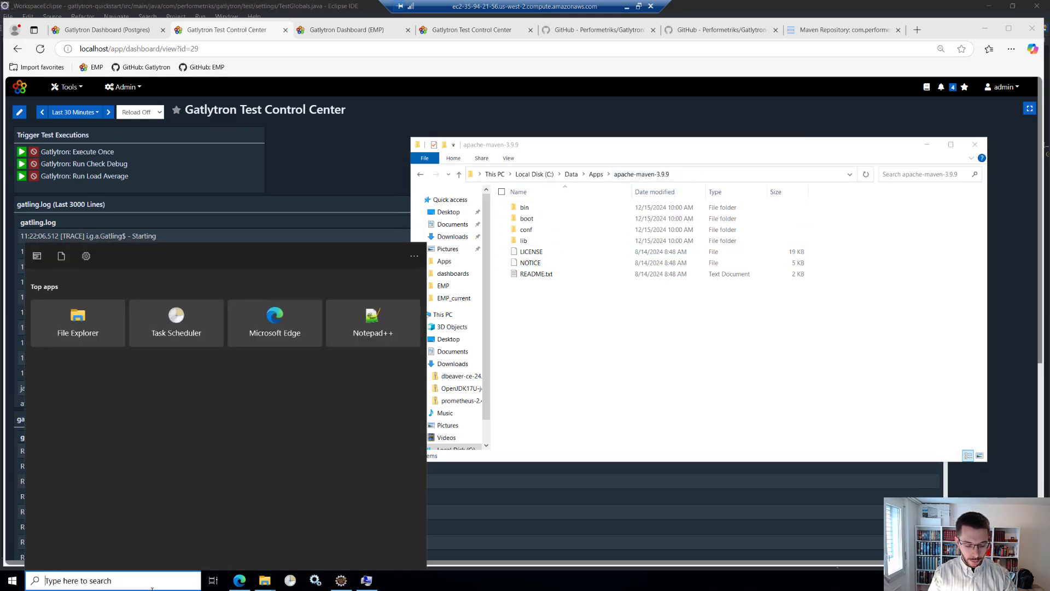
text(envi)
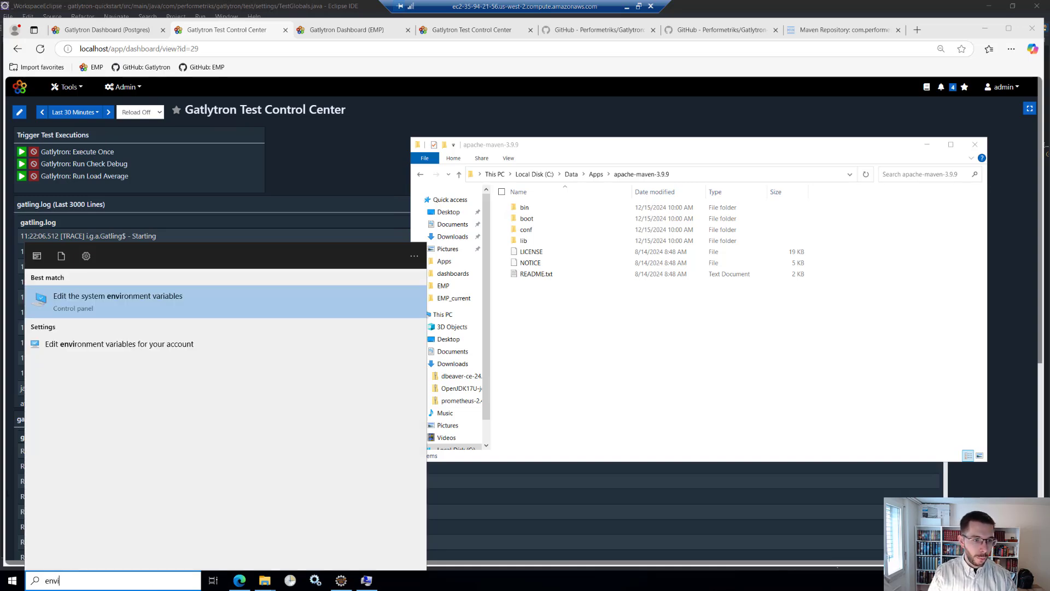
click(123, 303)
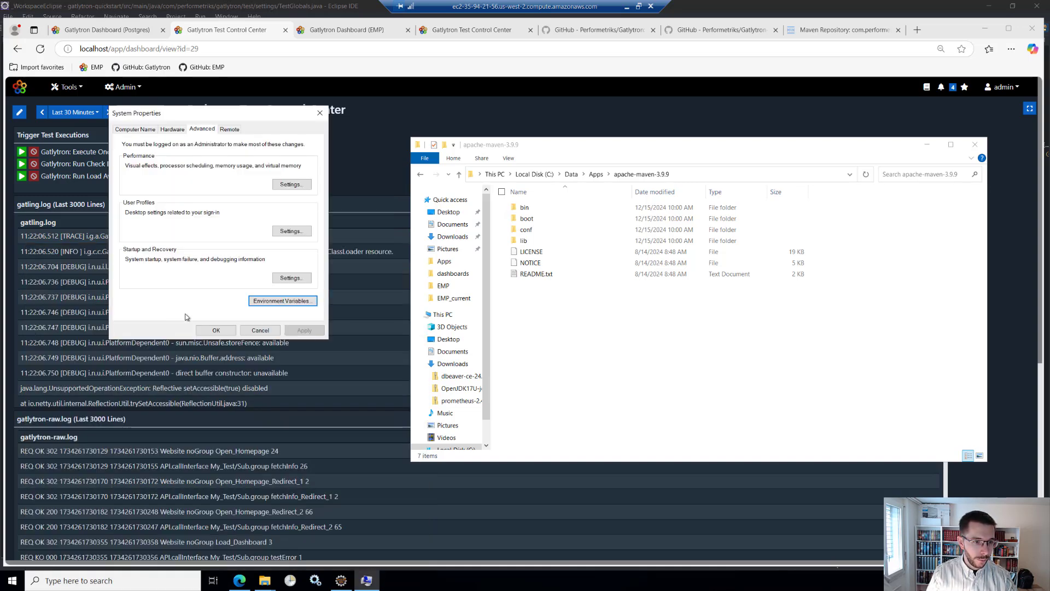
click(284, 301)
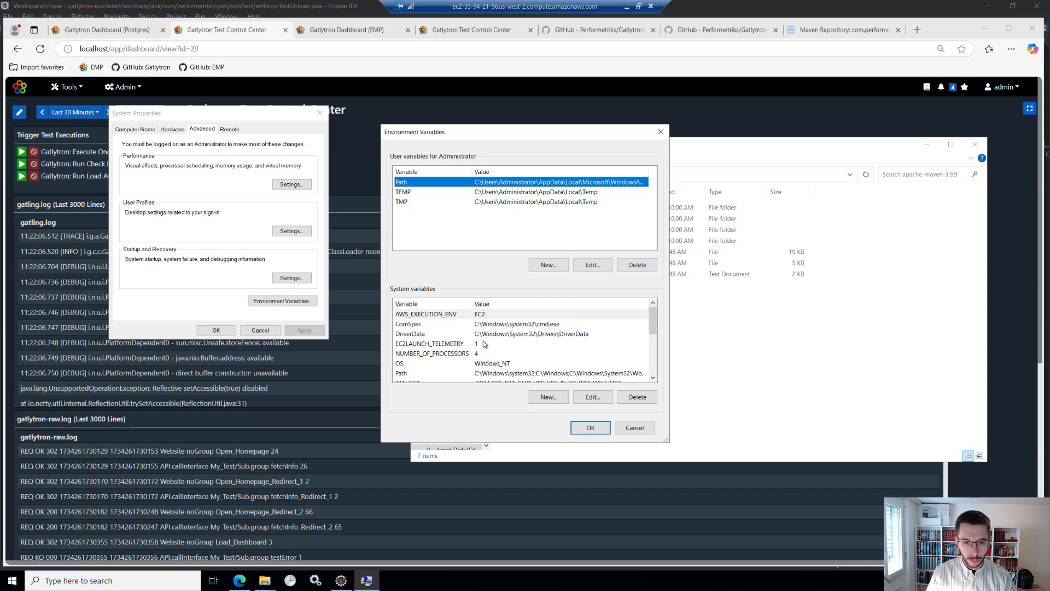
scroll(446, 358, down, 1)
double_click(415, 346)
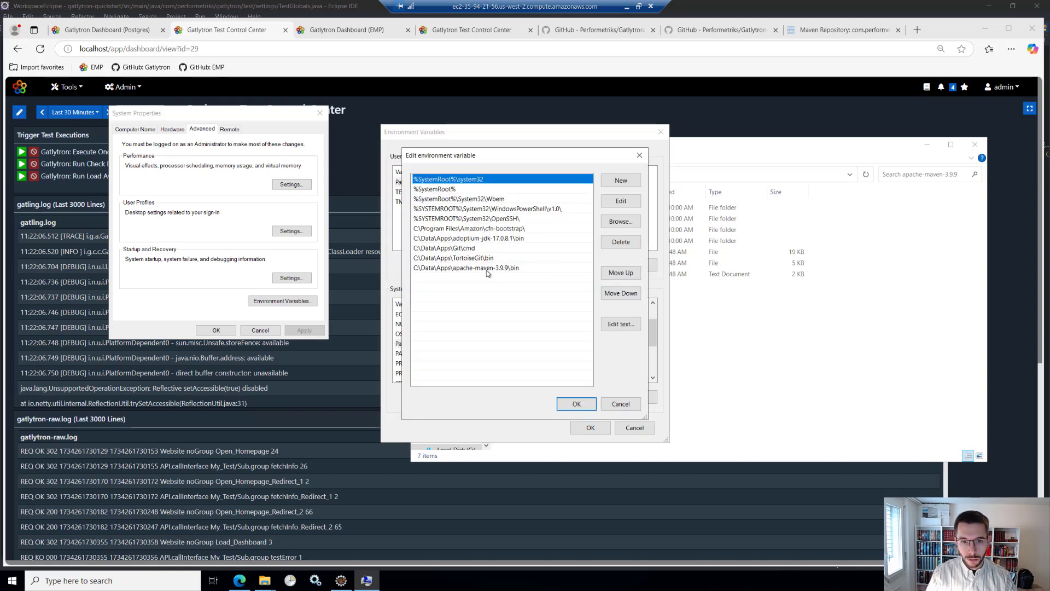
click(608, 405)
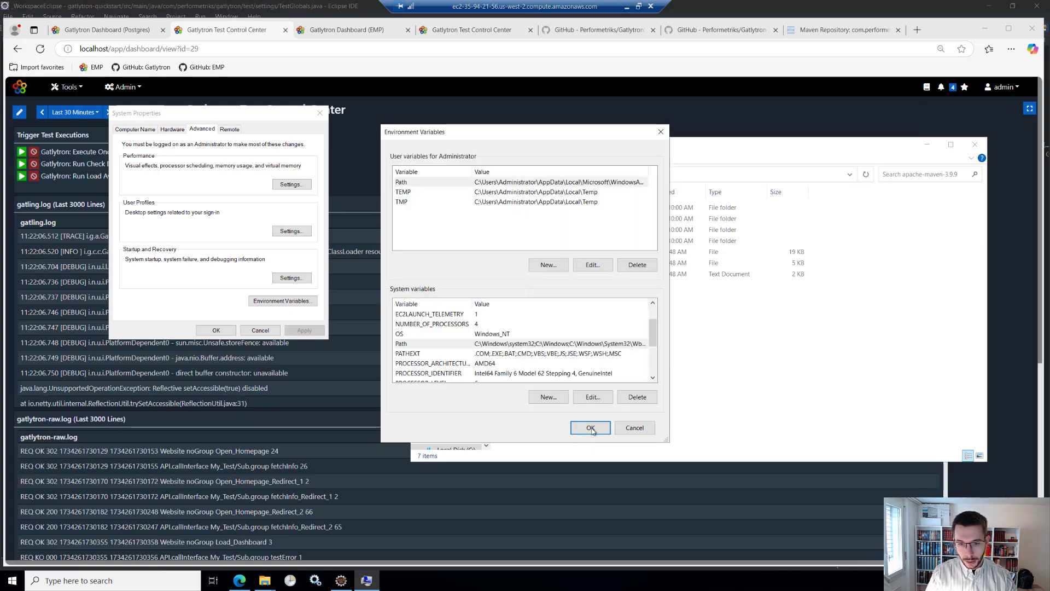
click(660, 132)
click(927, 144)
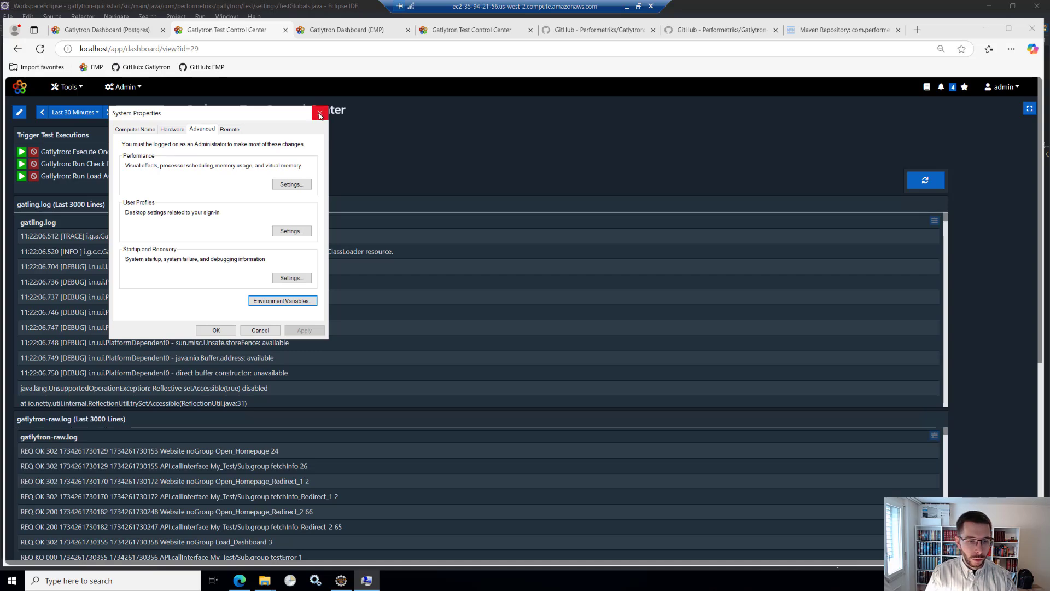
click(320, 113)
- Switch to Eclipse and open pom.xml and README.md from the gatlytron-quickstart project
click(341, 580)
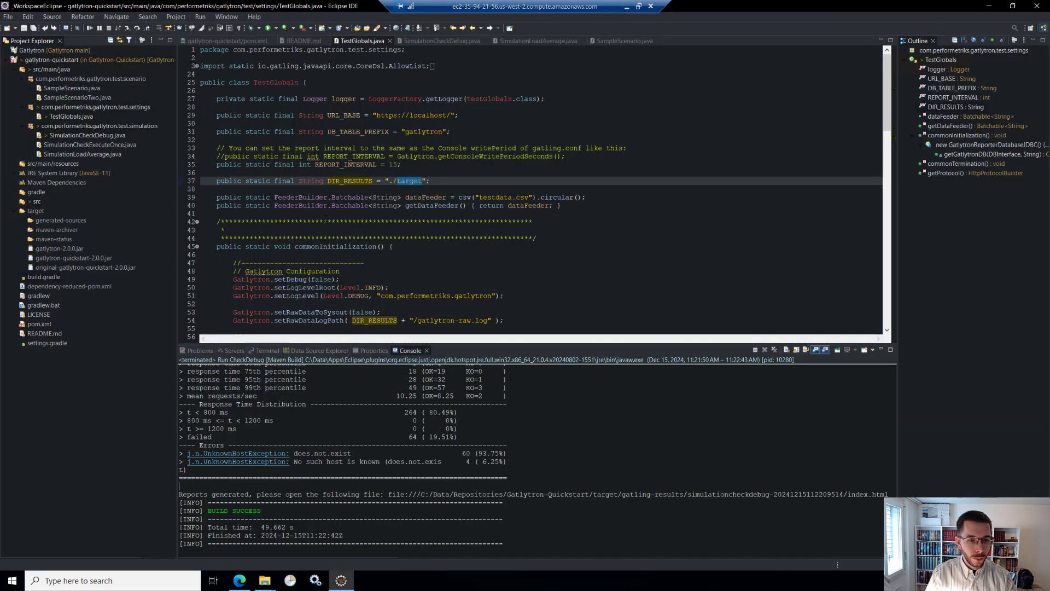
click(43, 326)
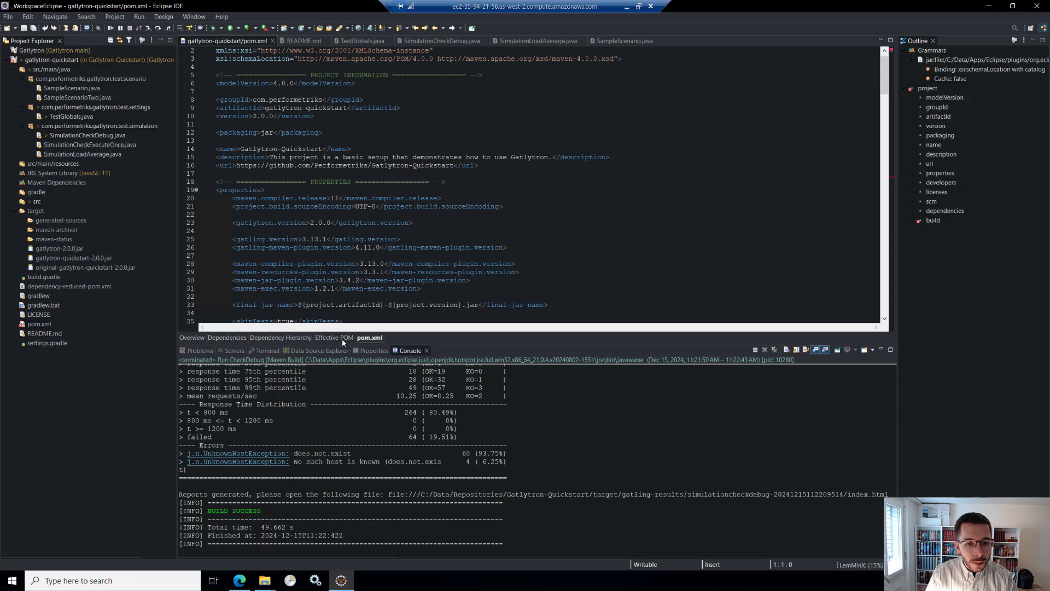
double_click(34, 335)
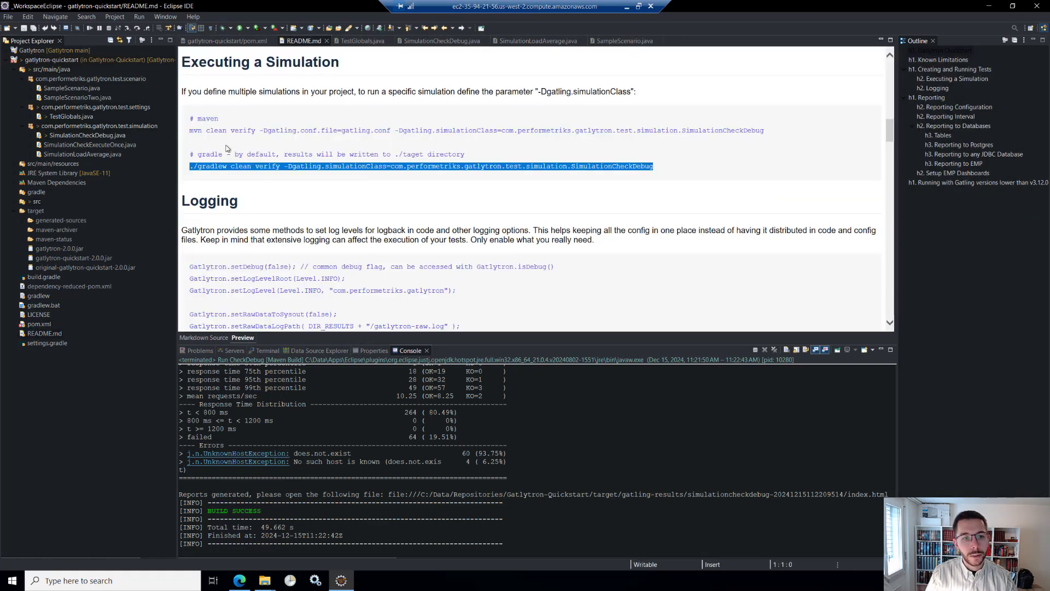
- Select the complete Maven command for SimulationCheckDebug in the README's Executing a Simulation section
click(189, 131)
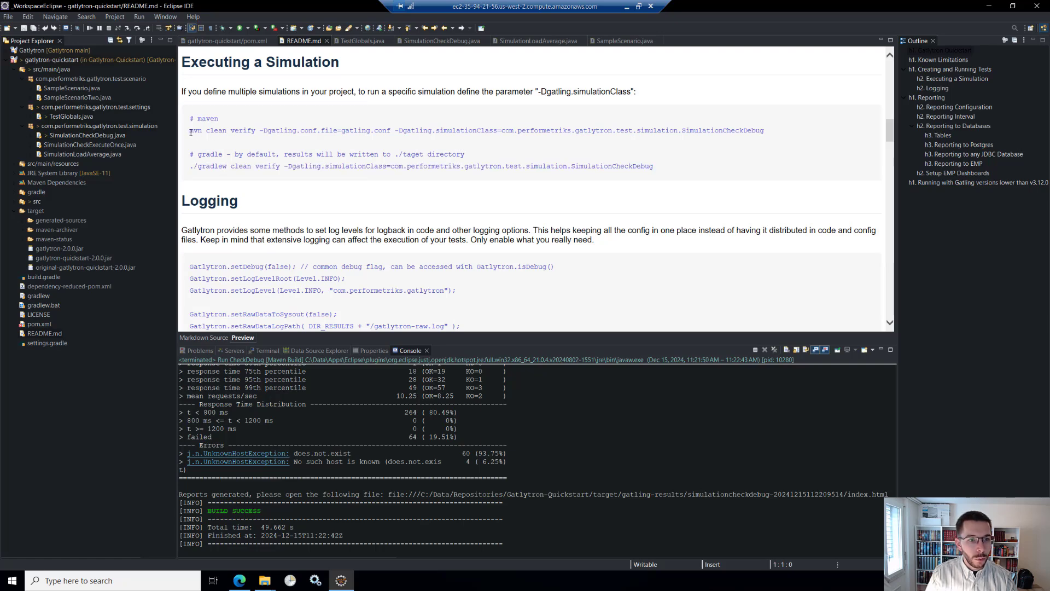
drag(191, 132, 763, 129)
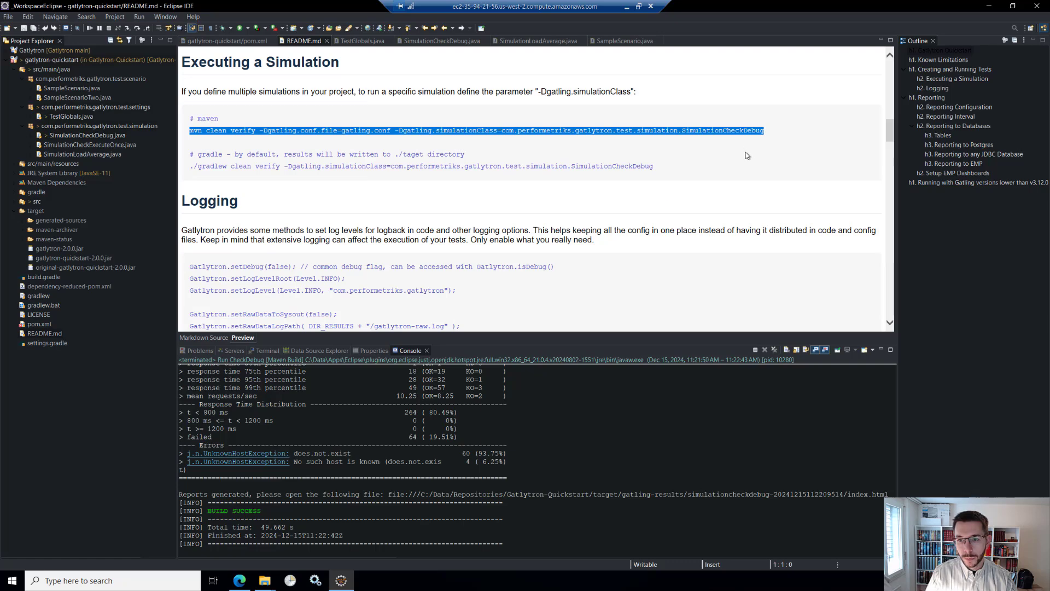
right_click(729, 132)
click(670, 150)
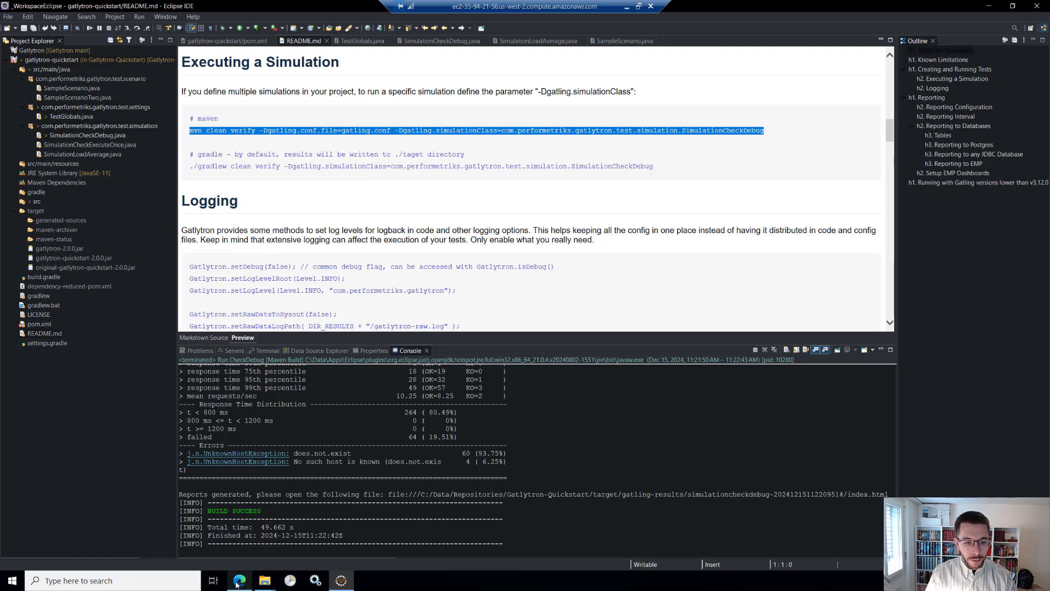
- Switch to the EMP browser window and check the CLI Extensions entry on the Feature Management page
click(239, 581)
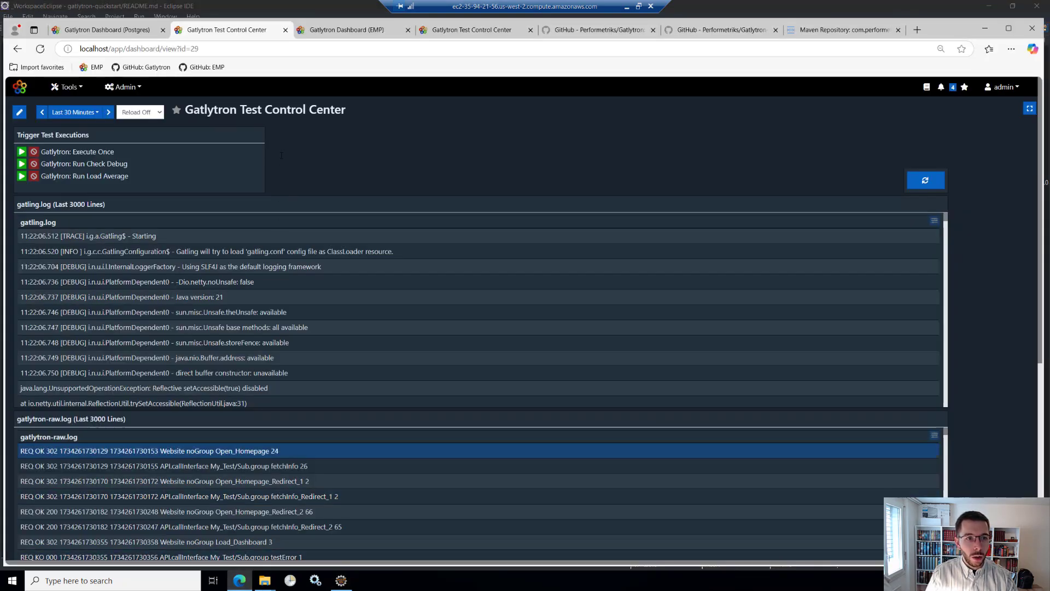
click(124, 87)
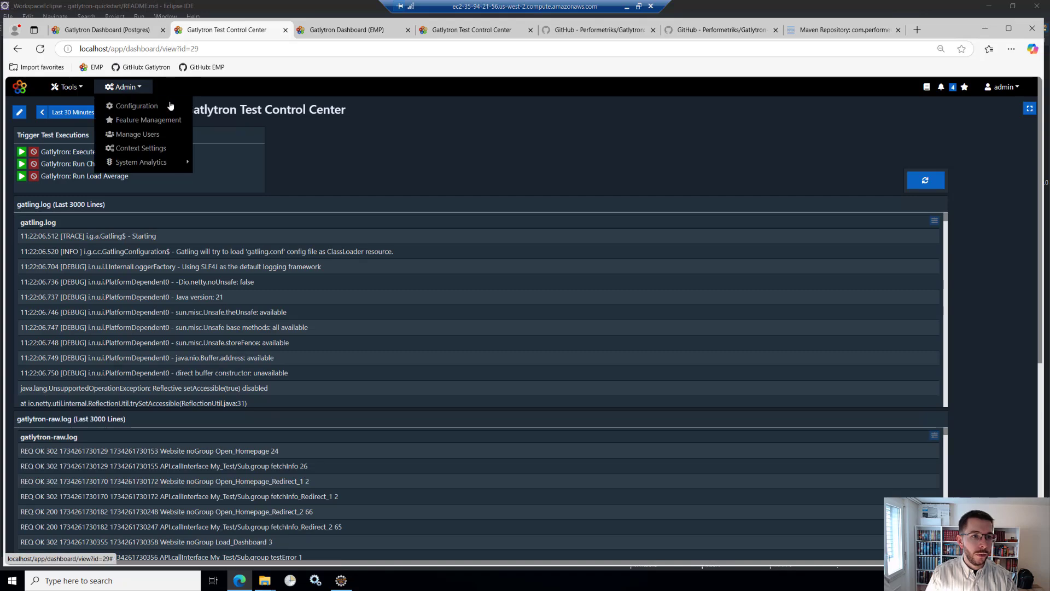
click(141, 122)
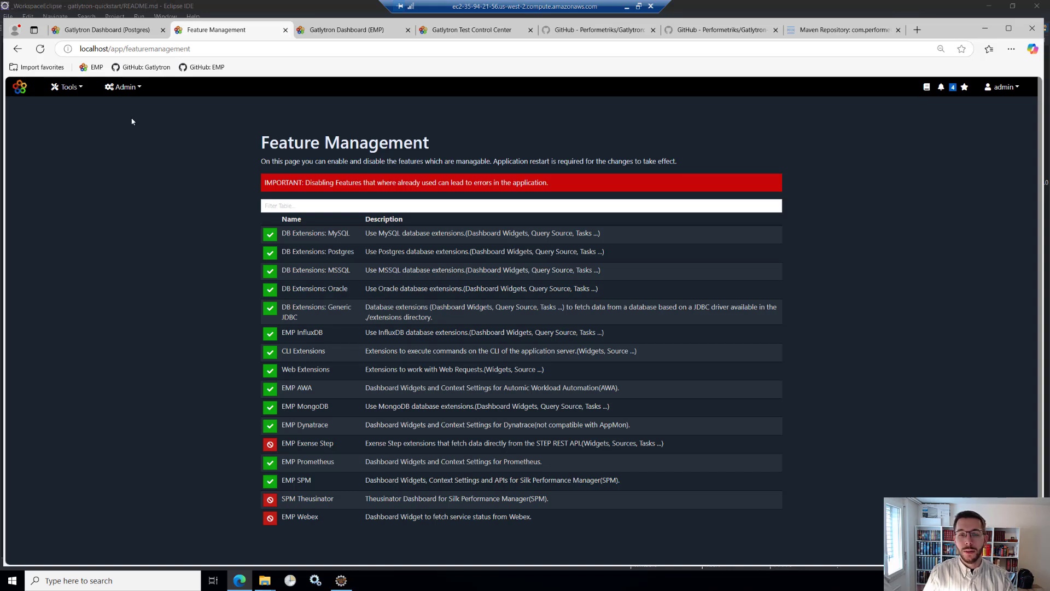
click(121, 91)
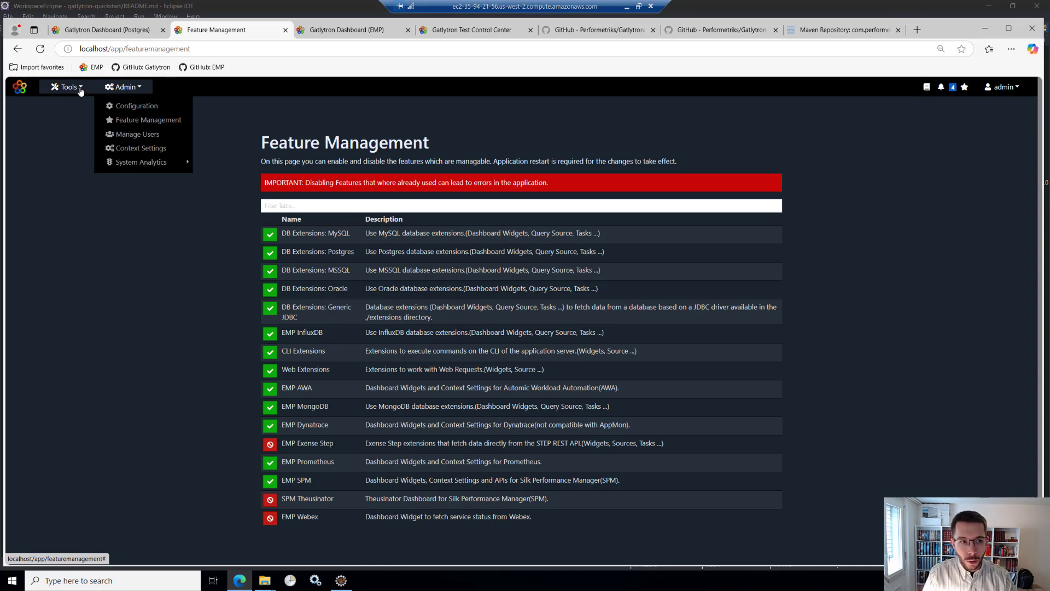
click(126, 106)
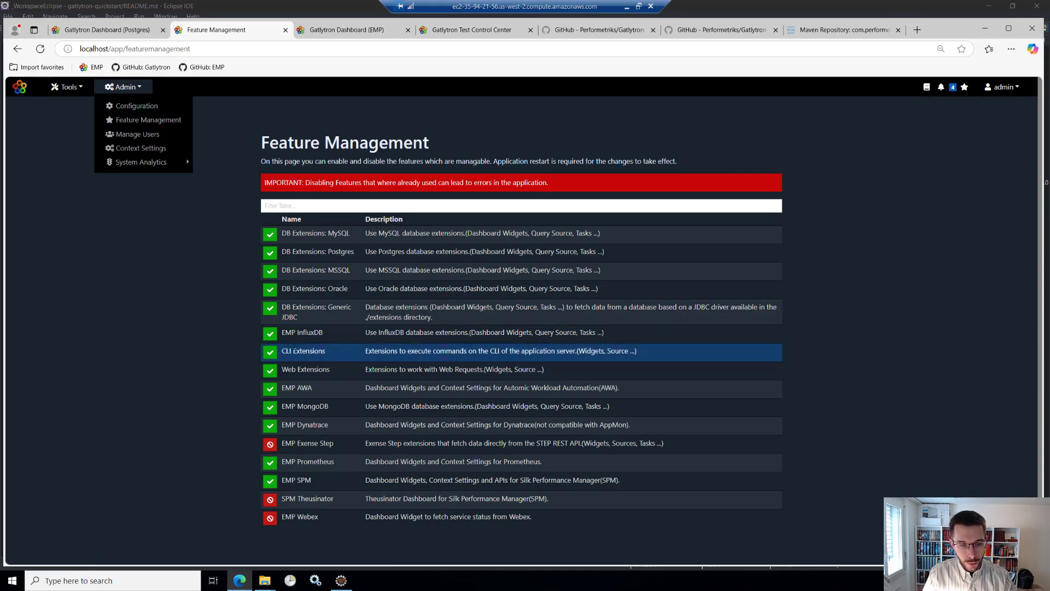
- Open the Query editor and enter the query "| source cli"
click(80, 89)
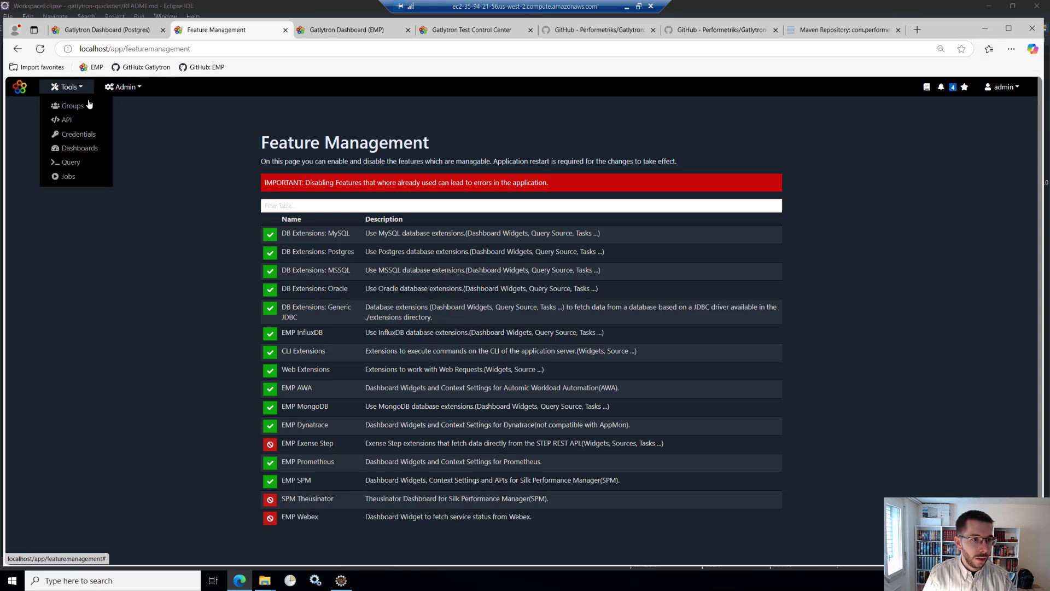
click(80, 163)
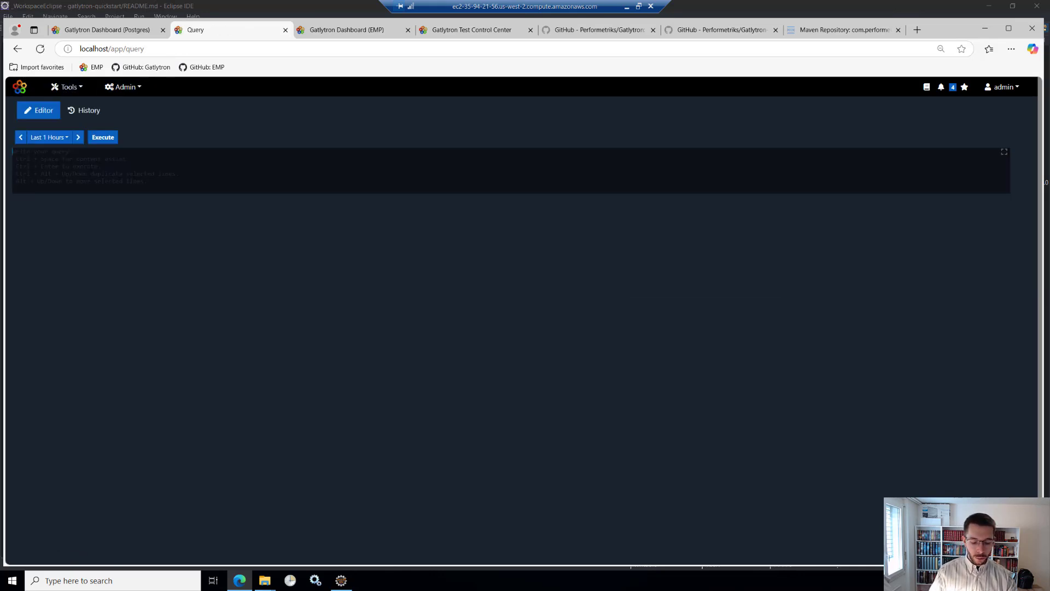
click(220, 177)
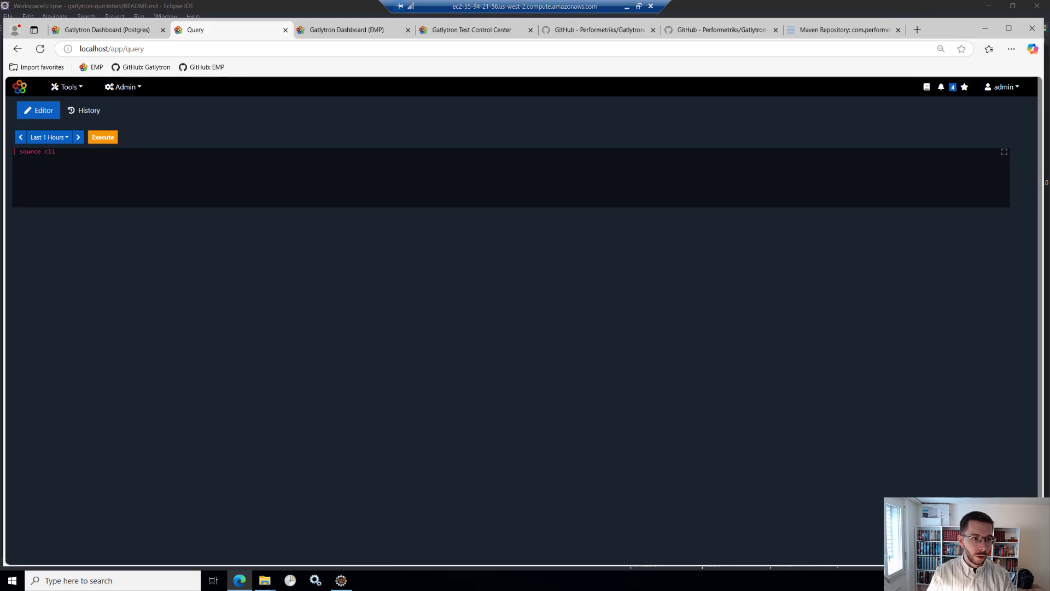
- Bring up the help for the cli source and read its manual from the parameters to the as-options
key(ctrl+Return)
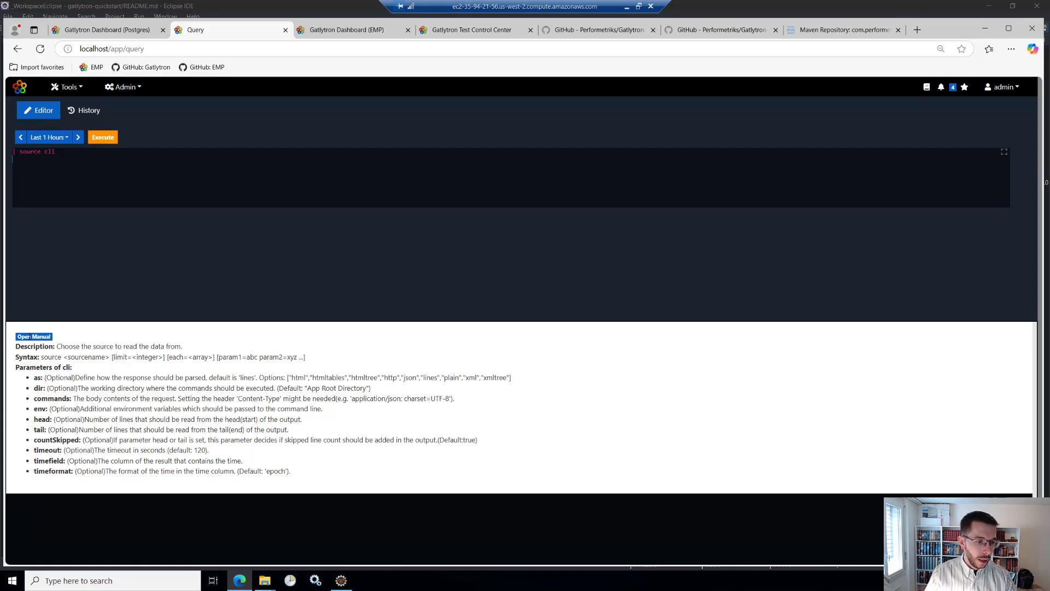
click(46, 341)
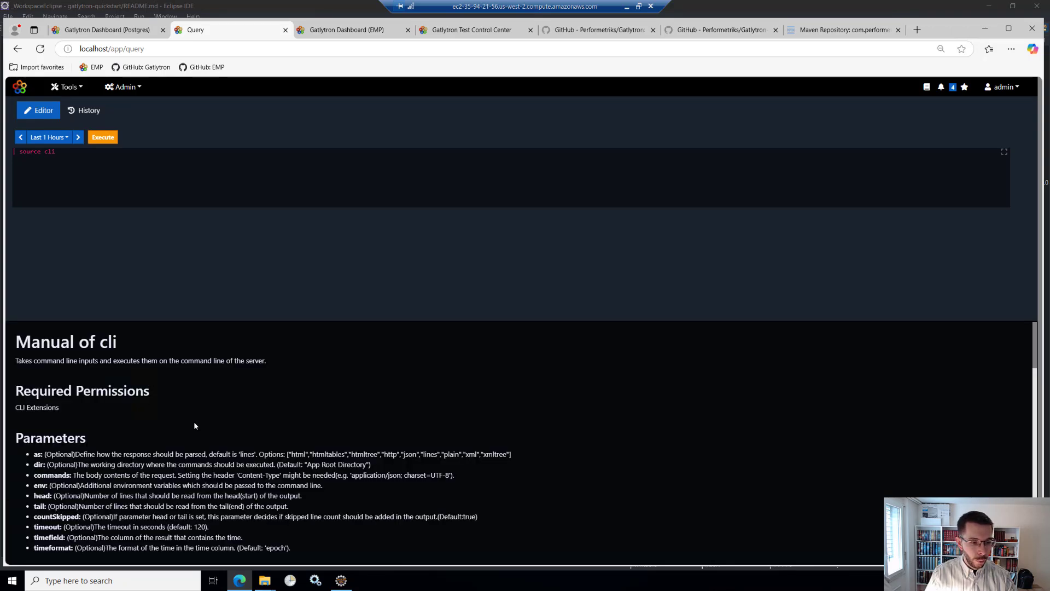
scroll(195, 426, down, 5)
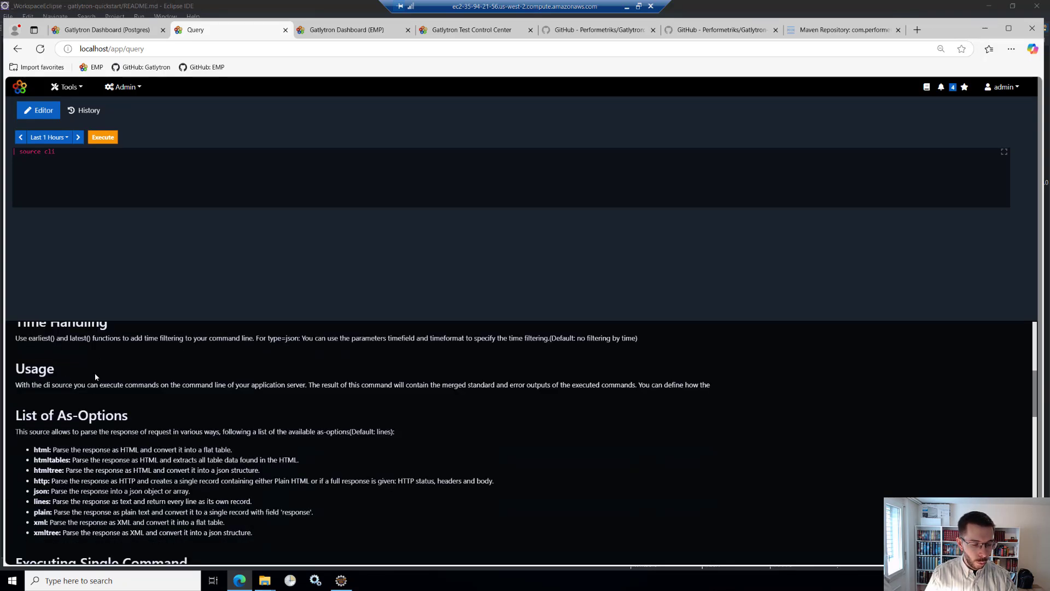
- Copy the multi-command example from the manual's Comments and Multiple Commands section and paste it over the query in the editor
scroll(99, 393, down, 5)
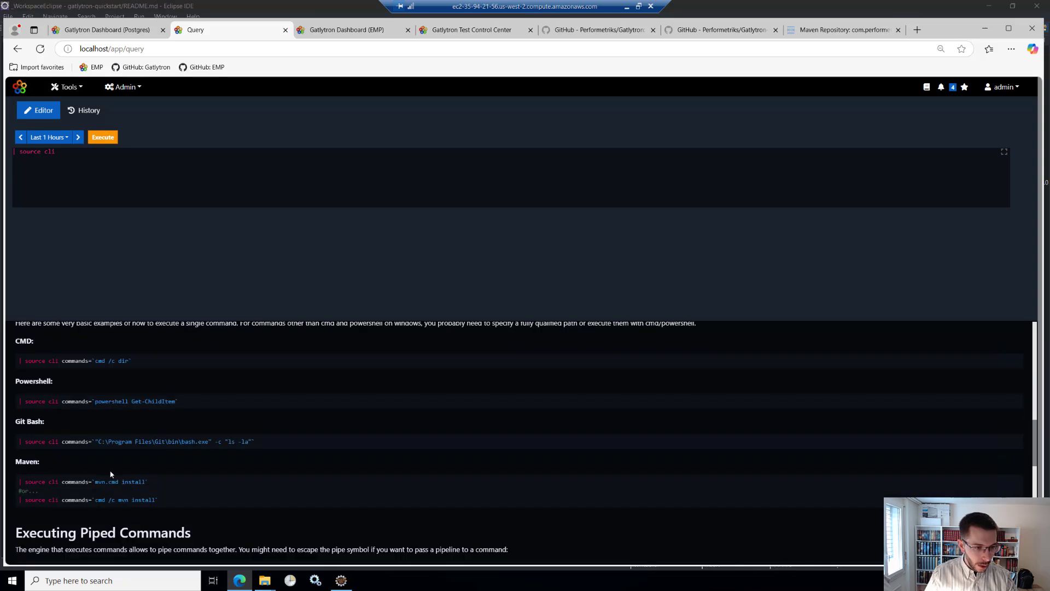
scroll(119, 443, down, 5)
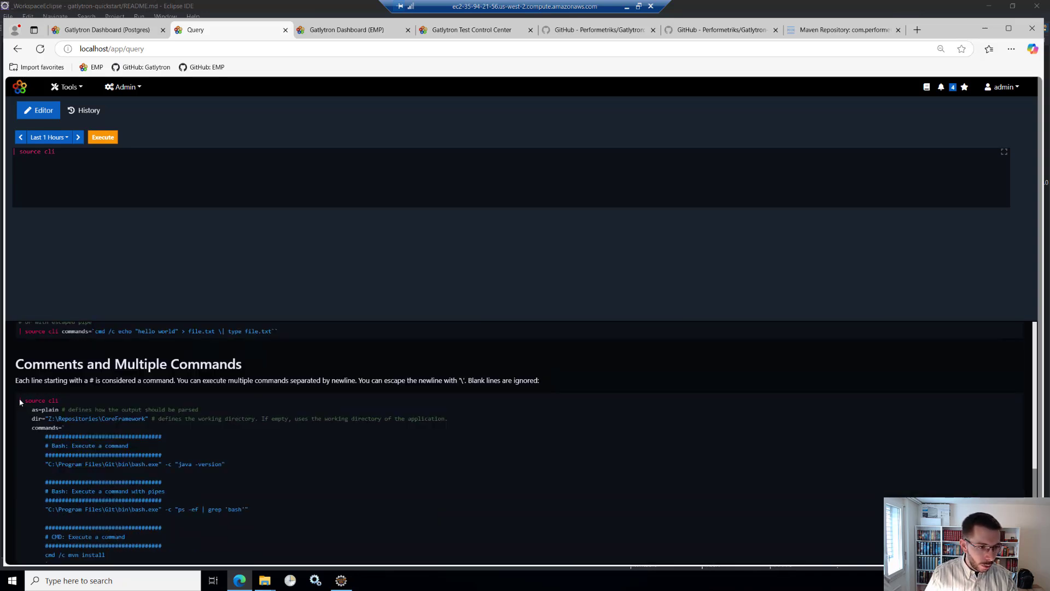
drag(21, 398, 99, 479)
scroll(103, 428, down, 2)
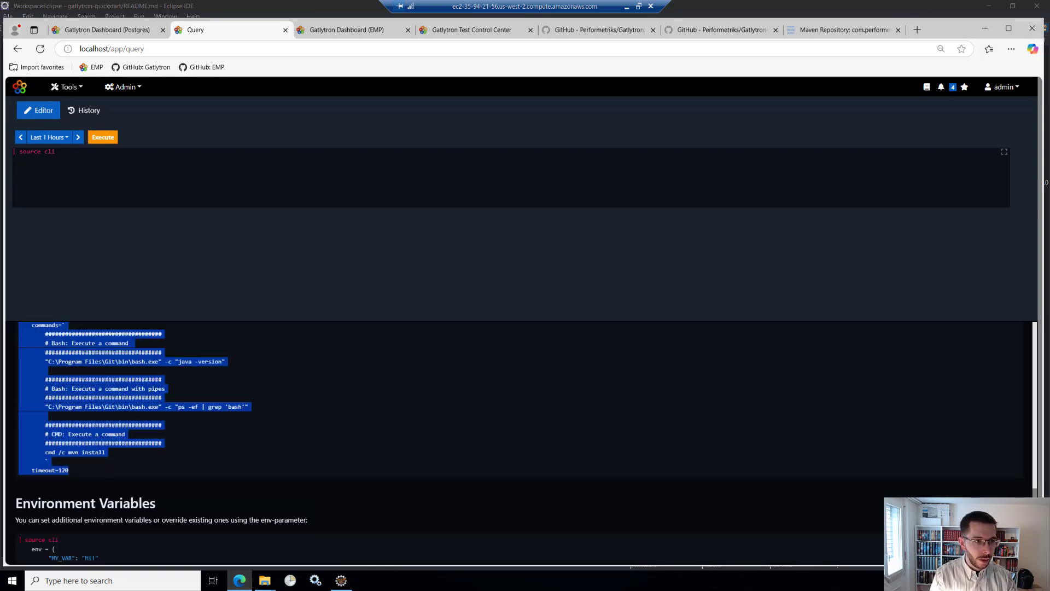
click(70, 154)
key(ctrl+v)
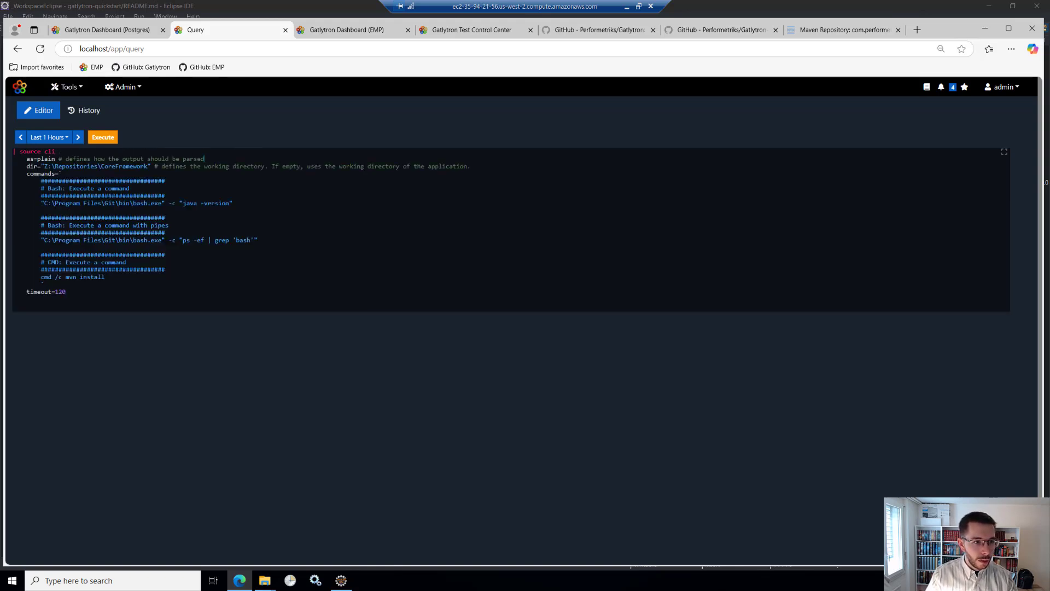
- Set the query's output parsing to as=lines and remove the comments after the as and dir parameters
drag(204, 159, 55, 159)
key(BackSpace)
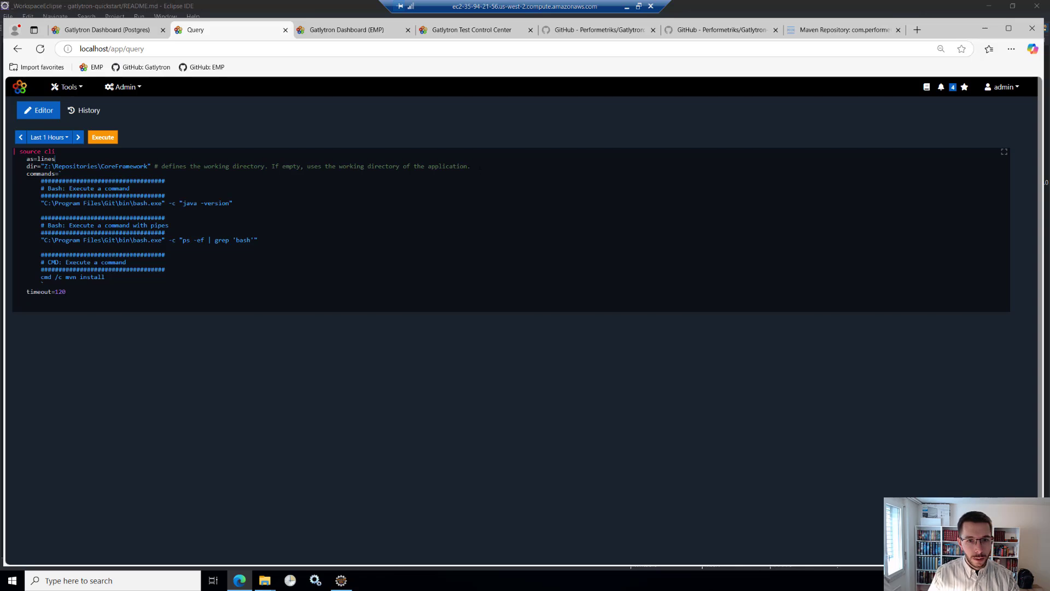
drag(475, 166, 158, 165)
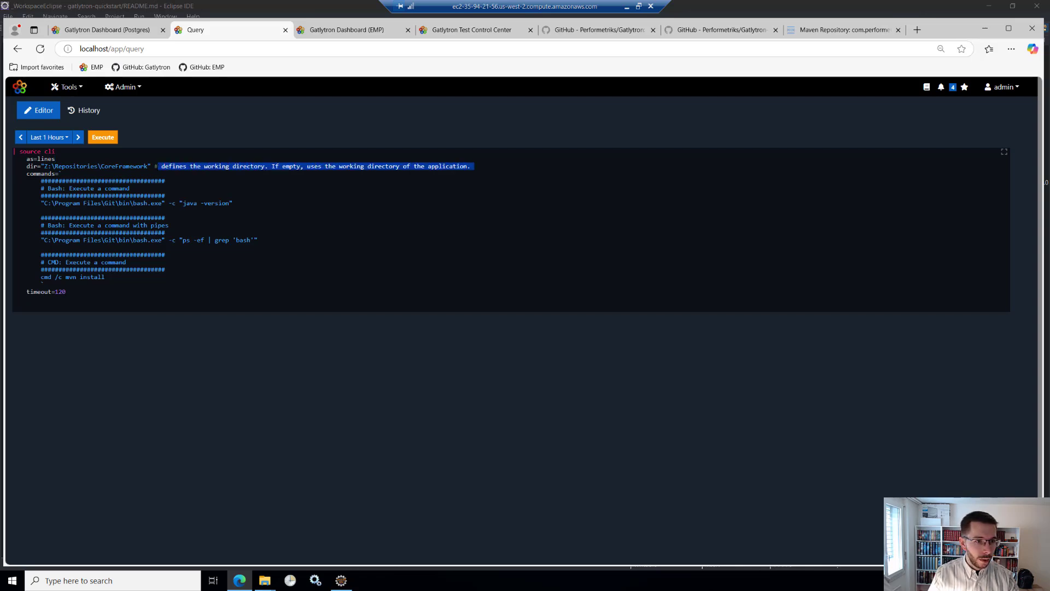
key(BackSpace)
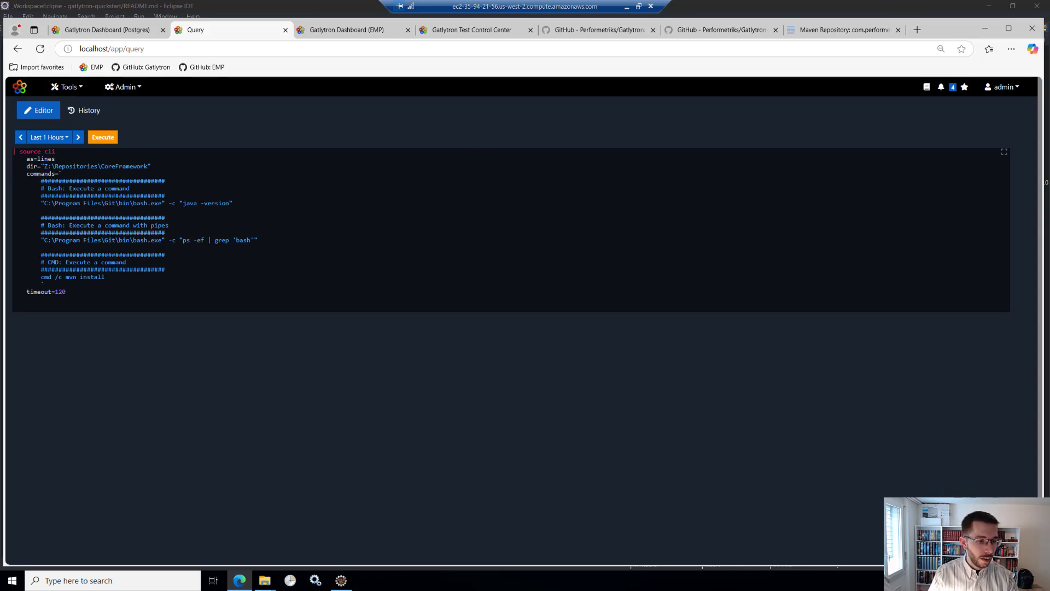
- Copy the Gatlytron-Quickstart folder's path from File Explorer and set the query's dir to "C:\Data\Repositories\Gatlytron-Quickstart"
click(265, 580)
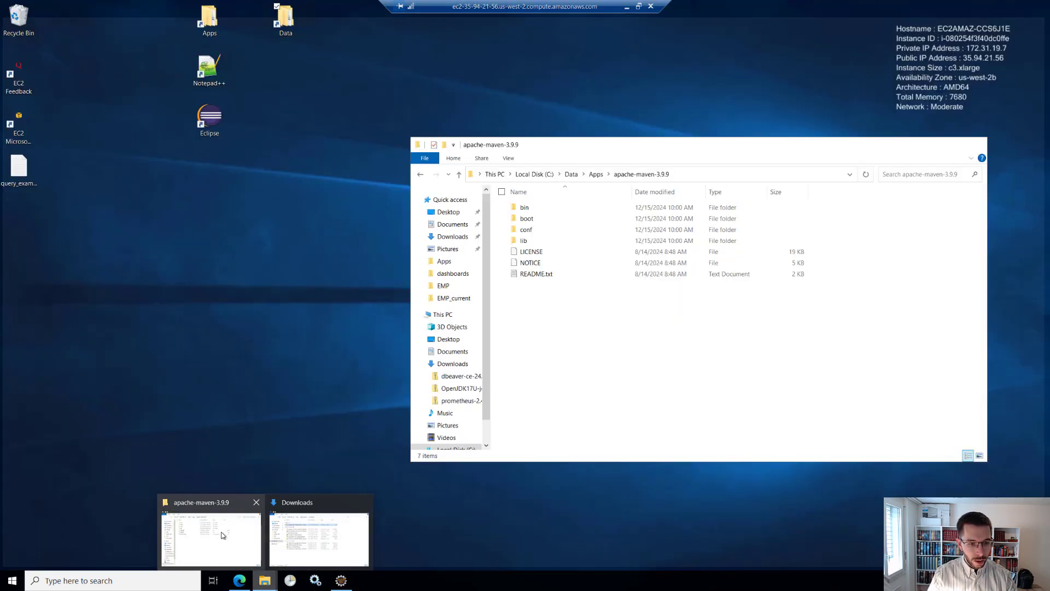
click(224, 536)
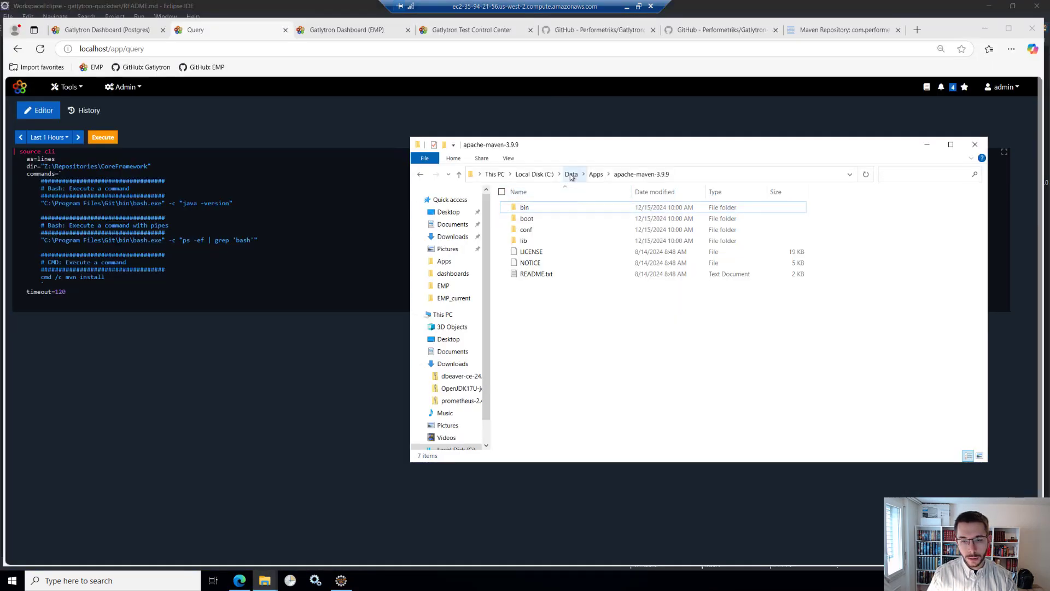
click(570, 175)
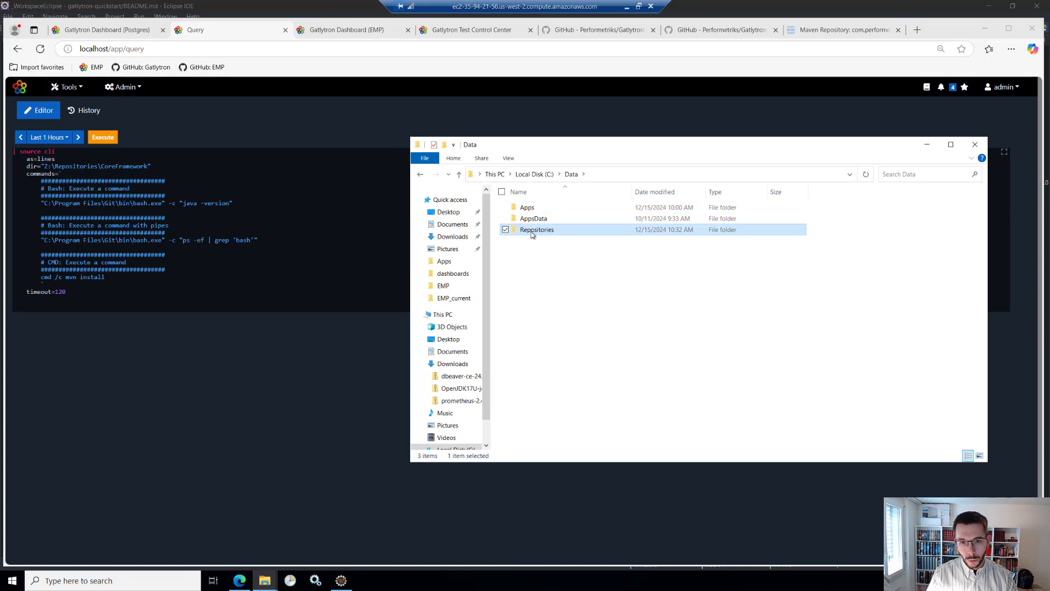
double_click(536, 230)
double_click(549, 230)
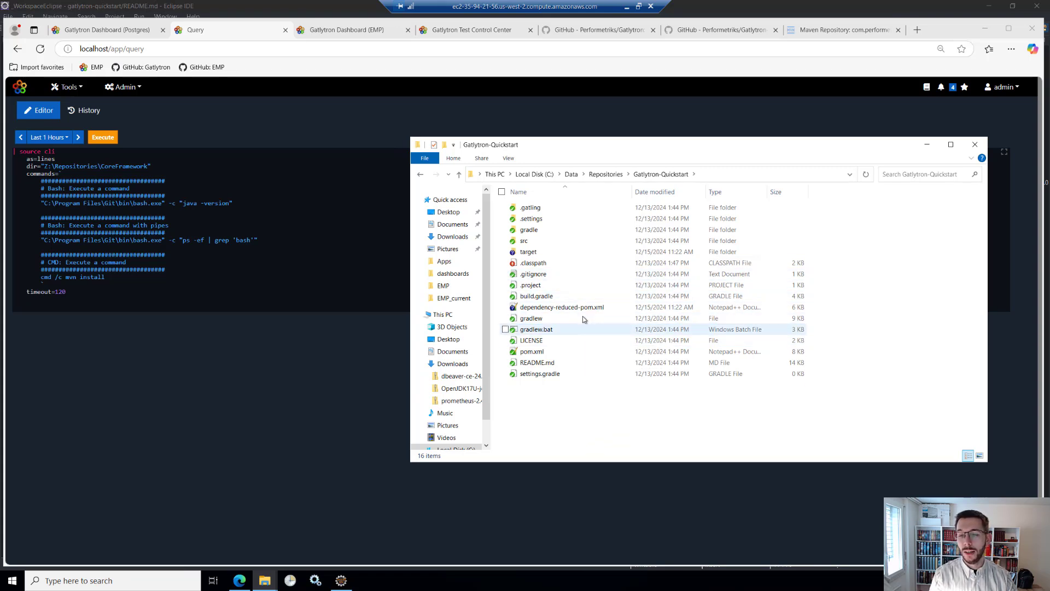
click(721, 175)
key(ctrl+c)
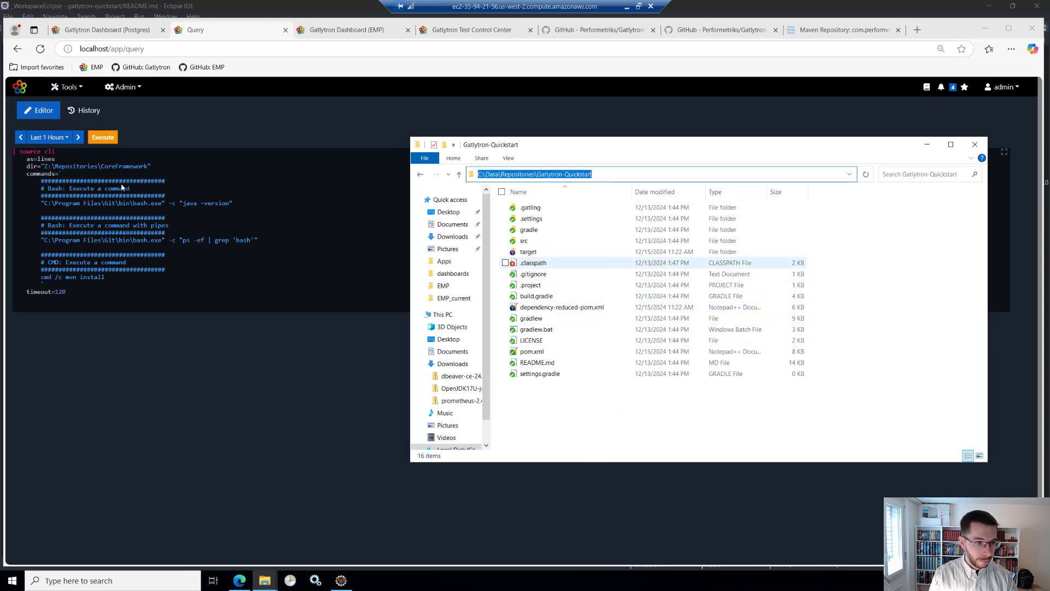
click(116, 165)
drag(147, 166, 40, 166)
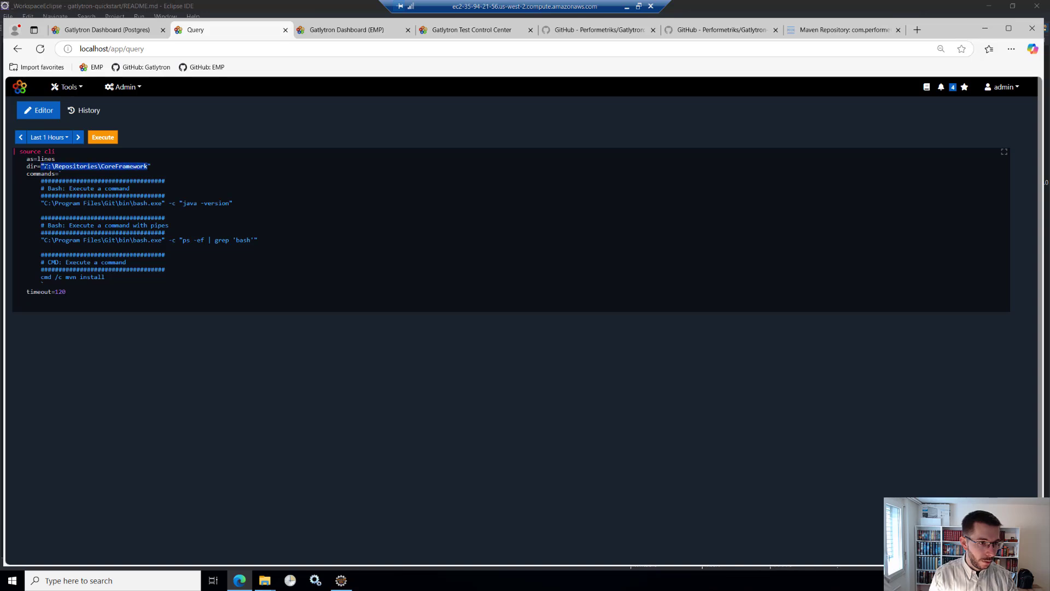
key(ctrl+v)
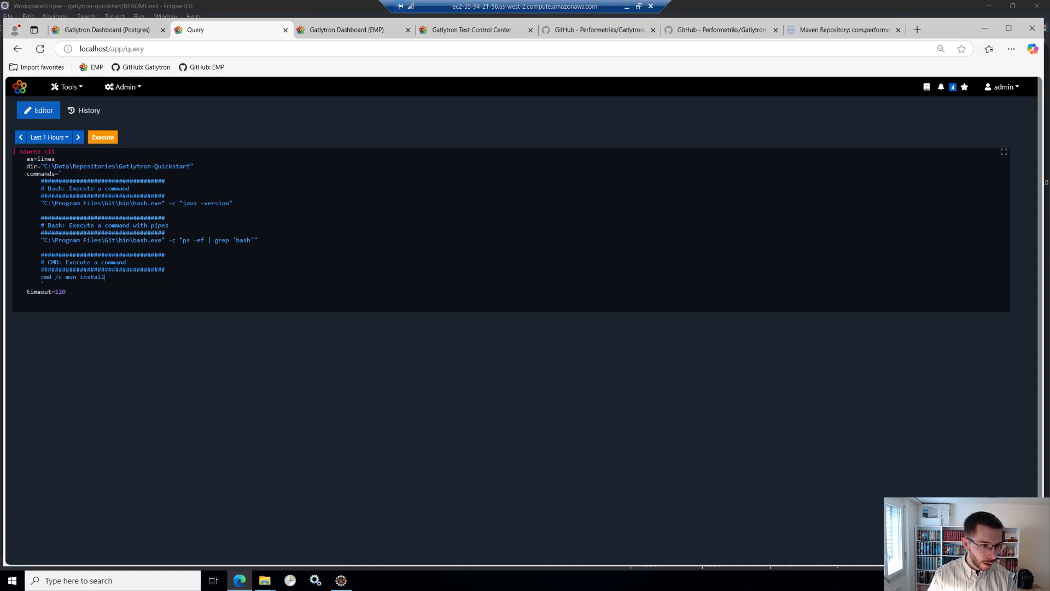
- Delete the Bash example commands and comment lines from the commands parameter, keeping only cmd /c mvn install
drag(104, 276, 41, 277)
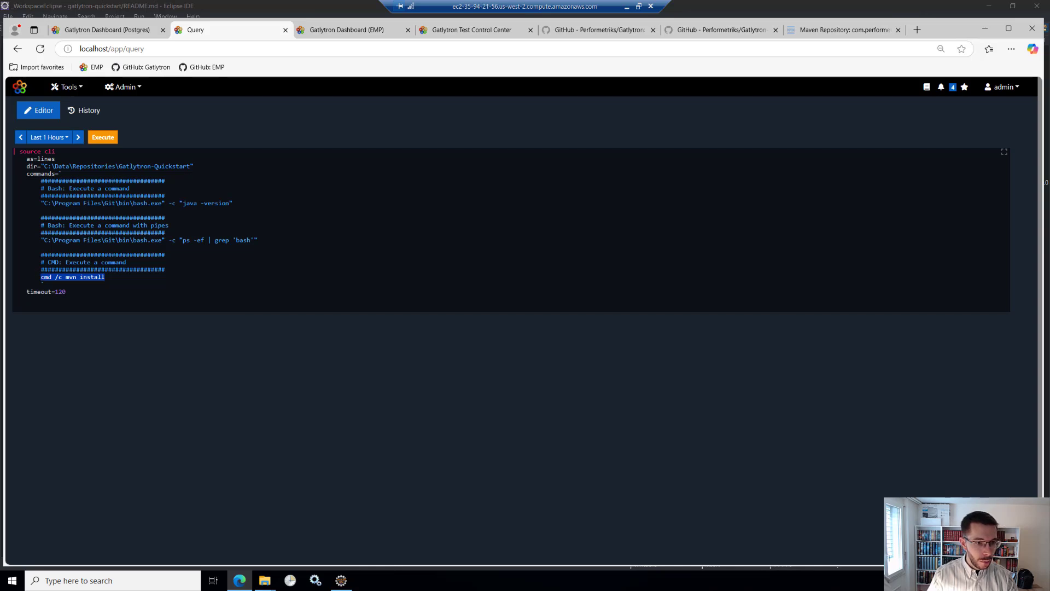
drag(166, 269, 4, 181)
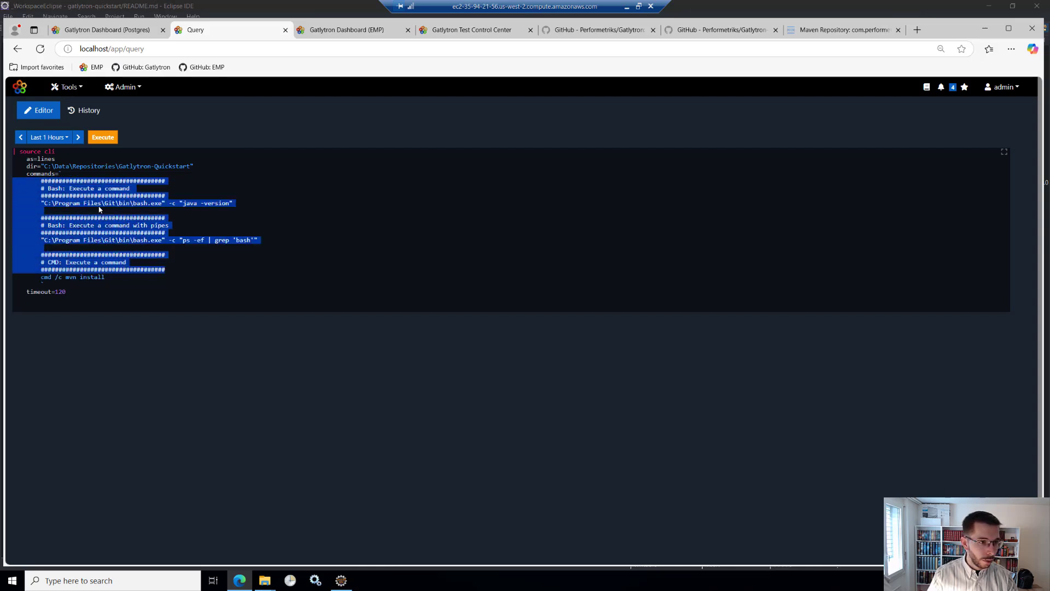
key(BackSpace)
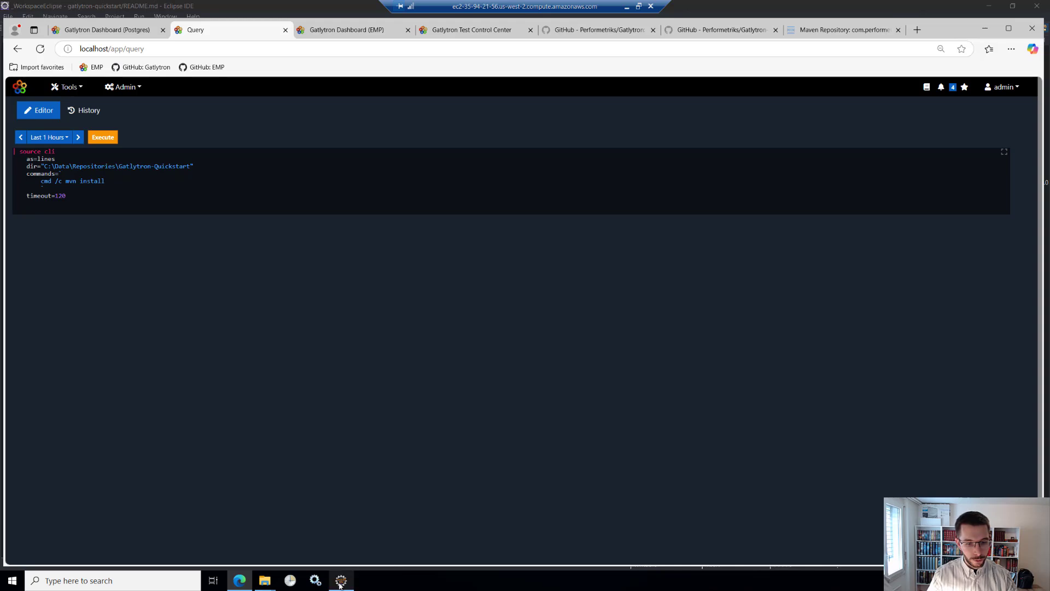
- Copy the SimulationCheckDebug Maven command from the README in Eclipse, check that class, and replace mvn install with it in the browser query
click(348, 576)
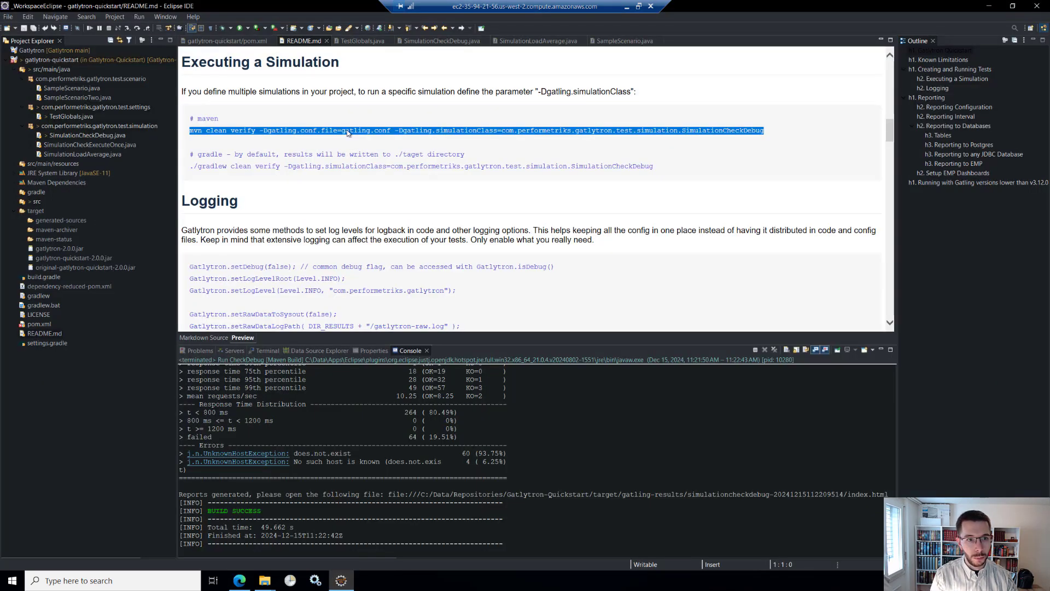
click(747, 137)
drag(778, 133, 189, 133)
key(ctrl+c)
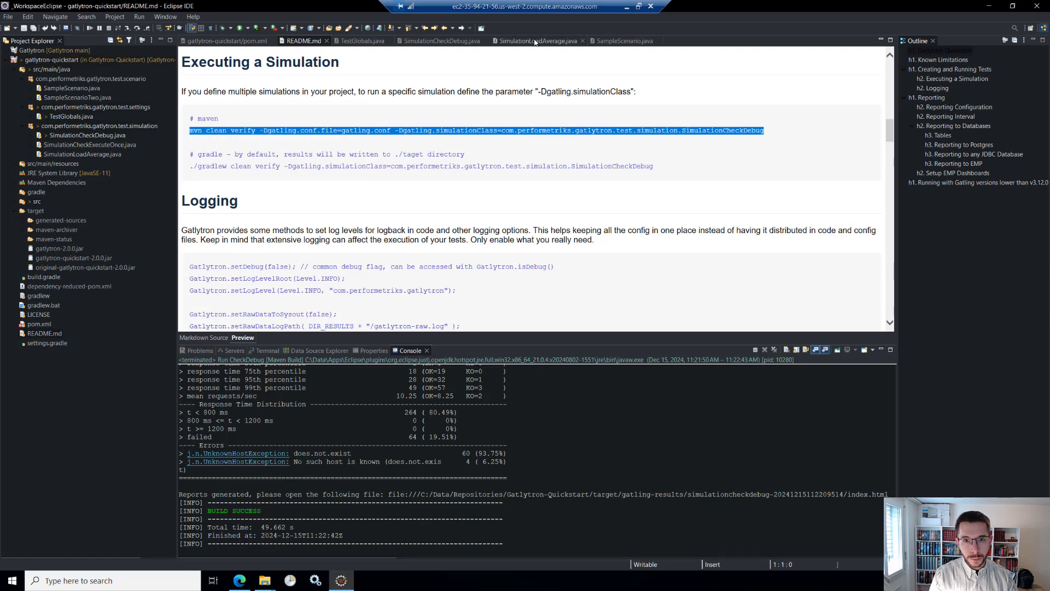
click(441, 41)
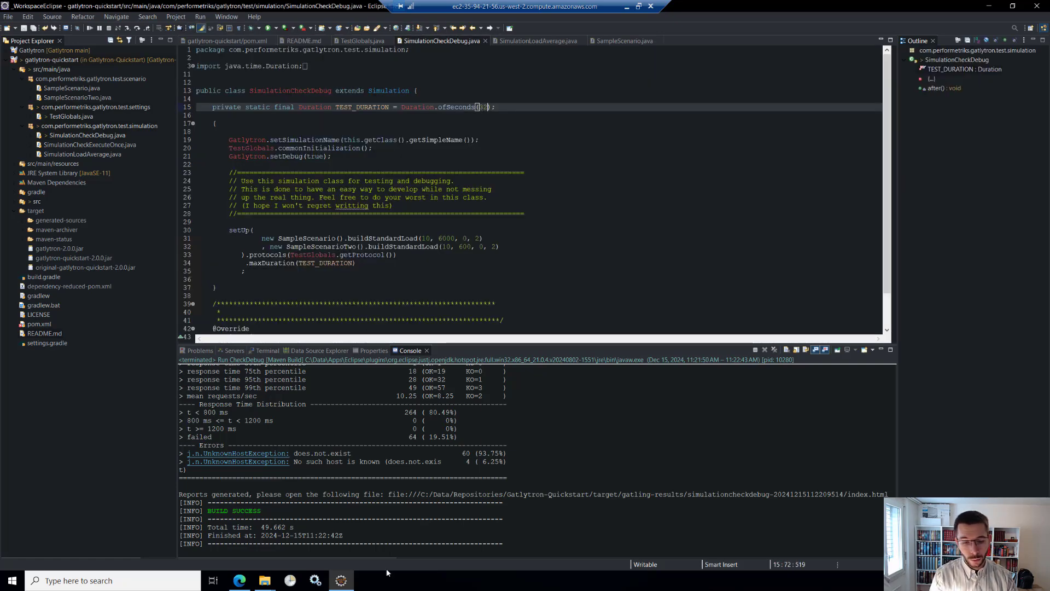
key(alt+Tab)
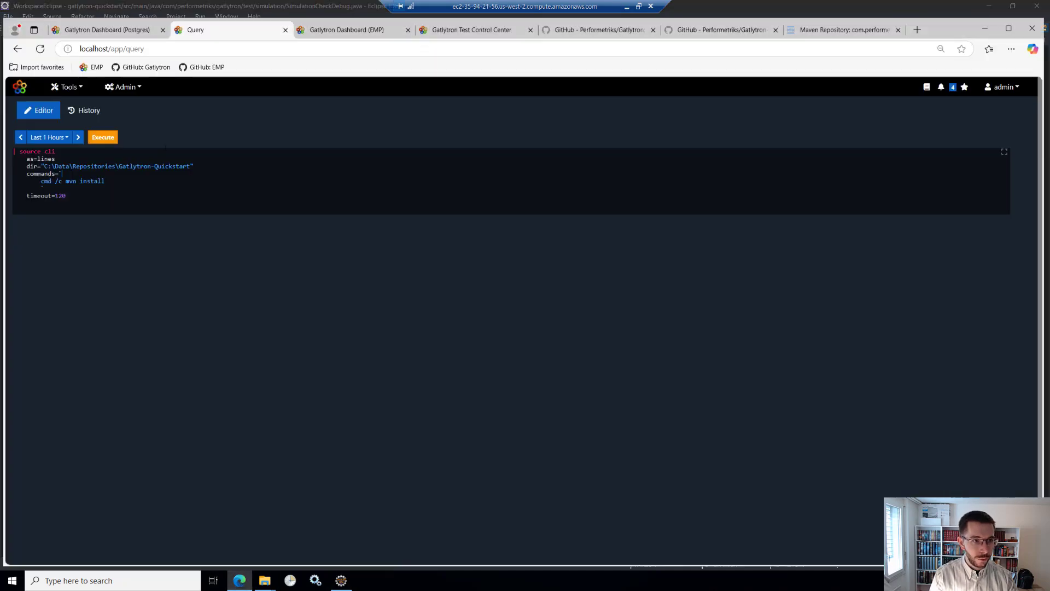
drag(104, 181, 67, 181)
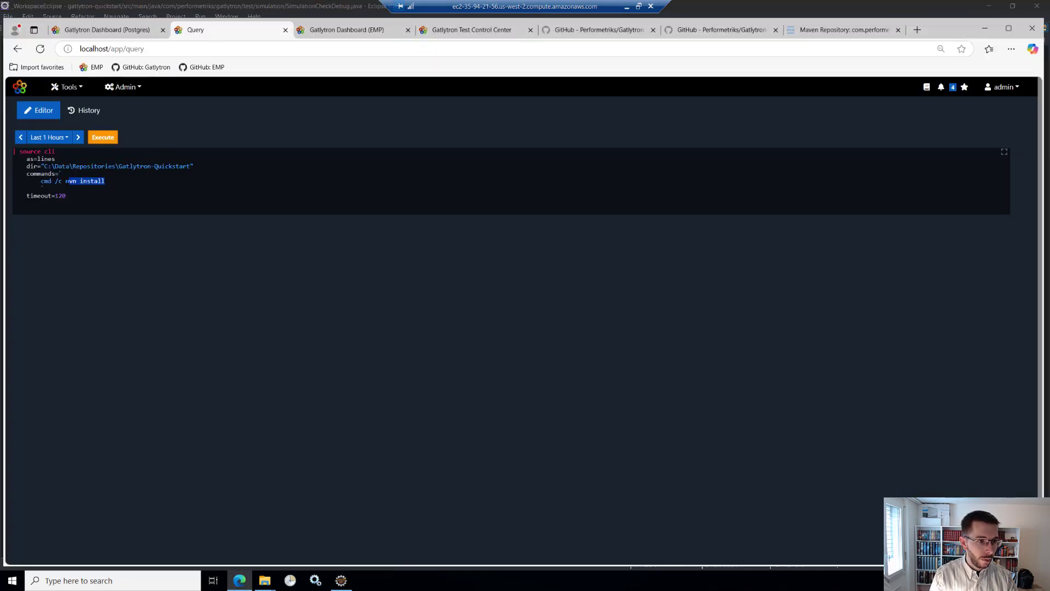
key(ctrl+v)
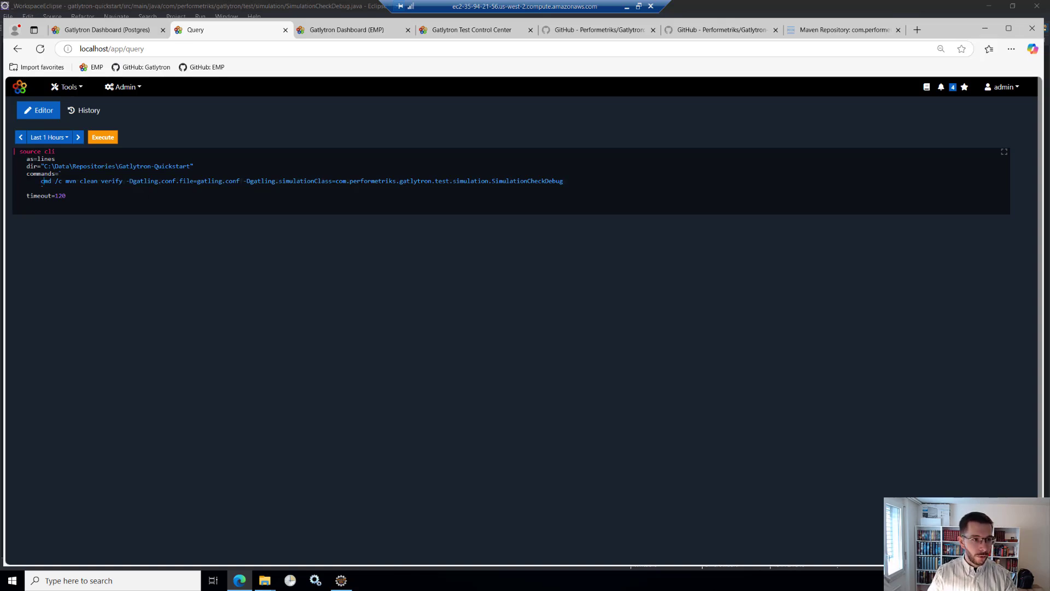
- Comment out the simulation command, add cmd /c mvn -v above it, and execute the query
text(#)
key(Return)
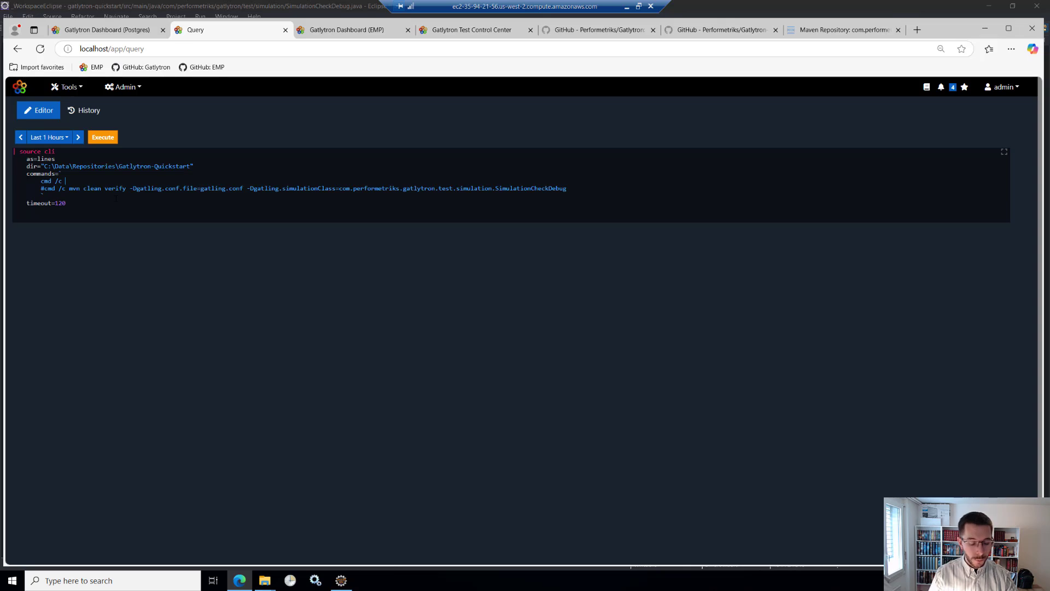
text(mvn )
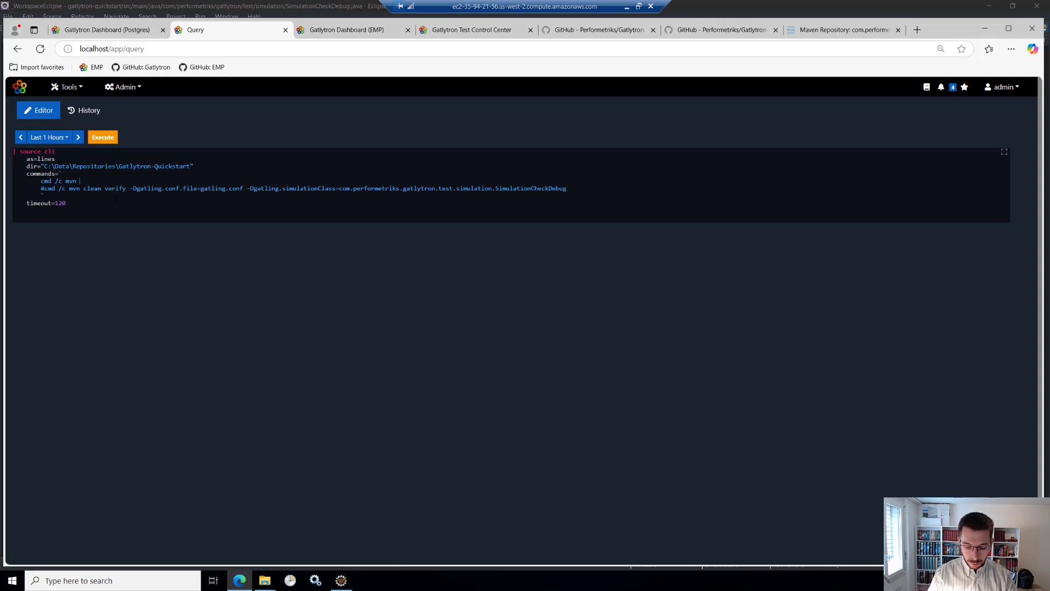
text(-v)
key(Return)
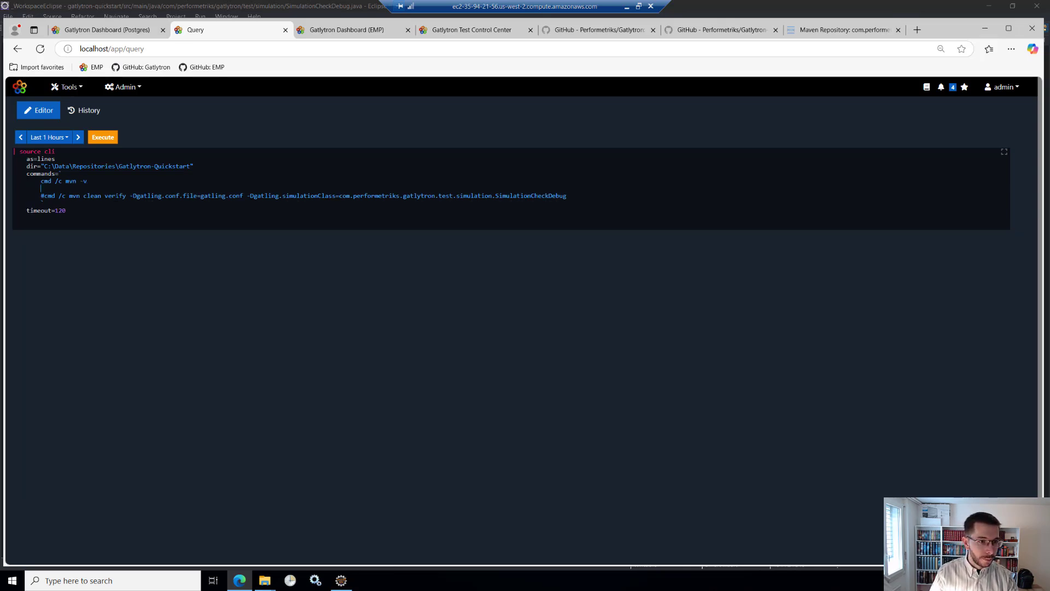
key(BackSpace)
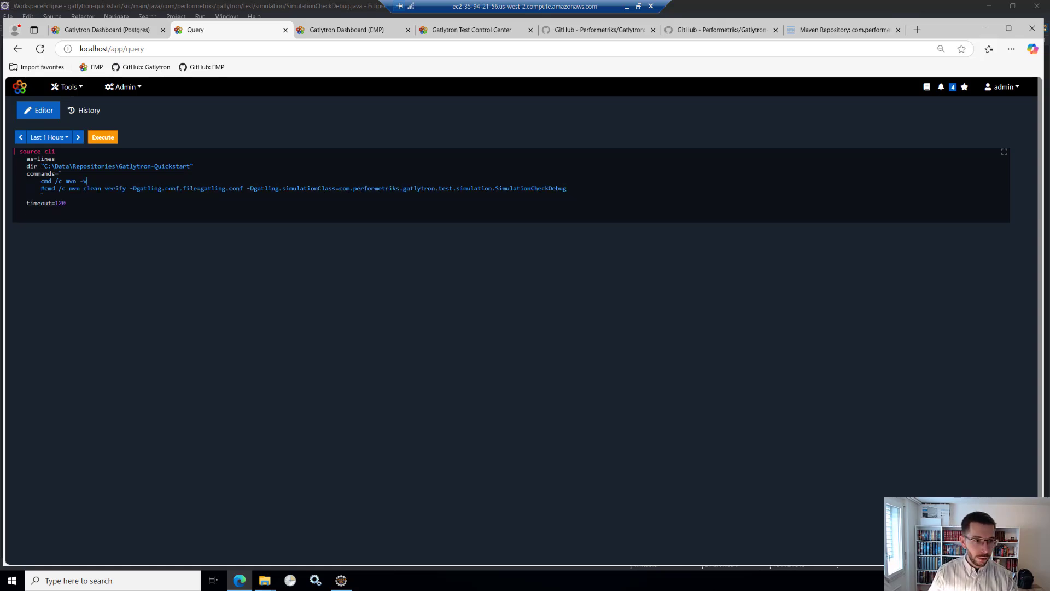
key(ctrl+Return)
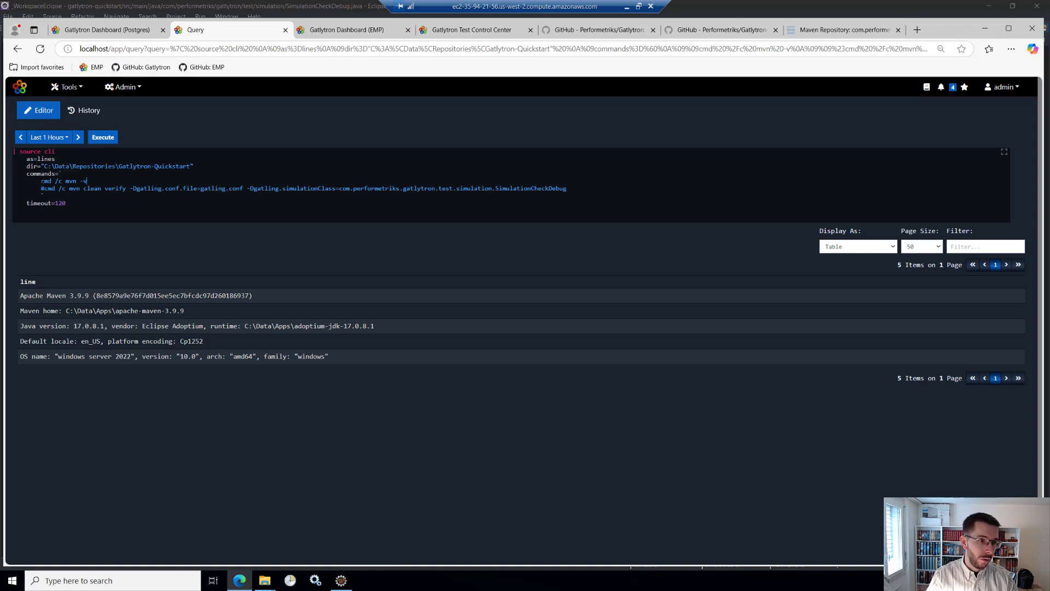
- Comment out the mvn -v line, uncomment the mvn clean verify command, and execute the query
text(#)
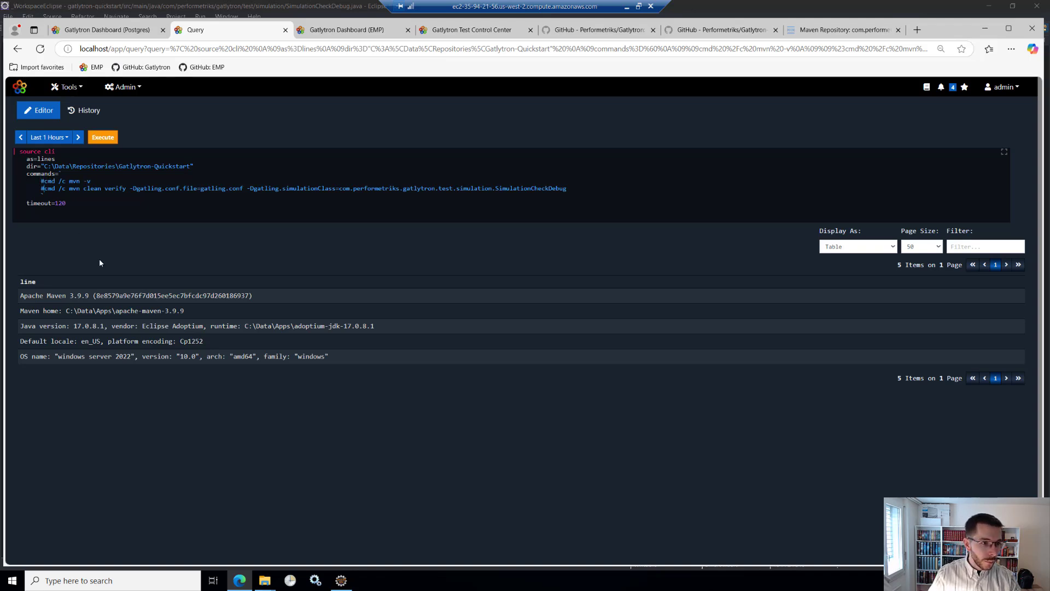
key(Down)
key(BackSpace)
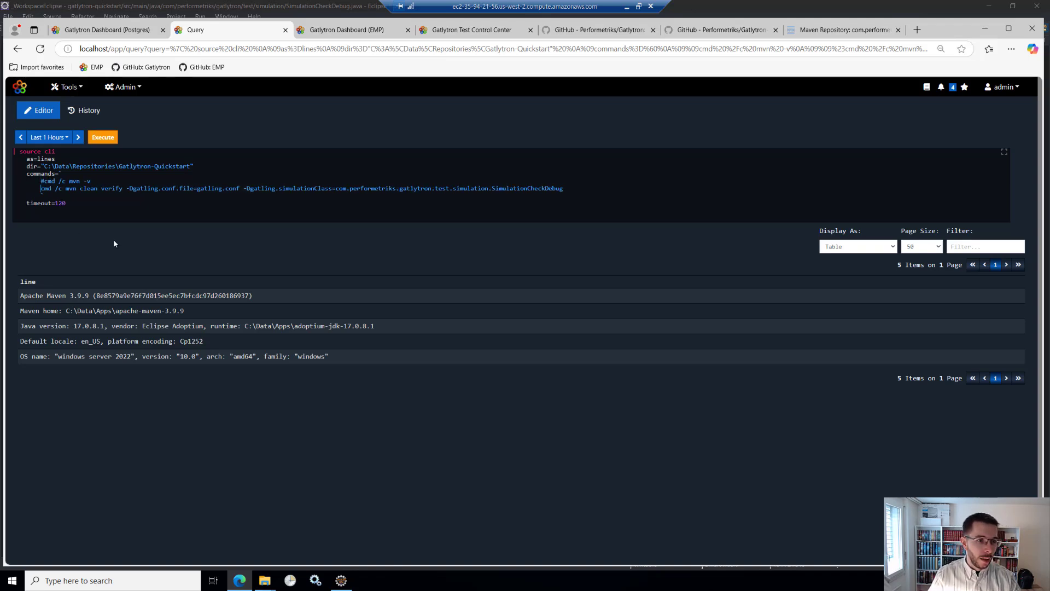
click(104, 137)
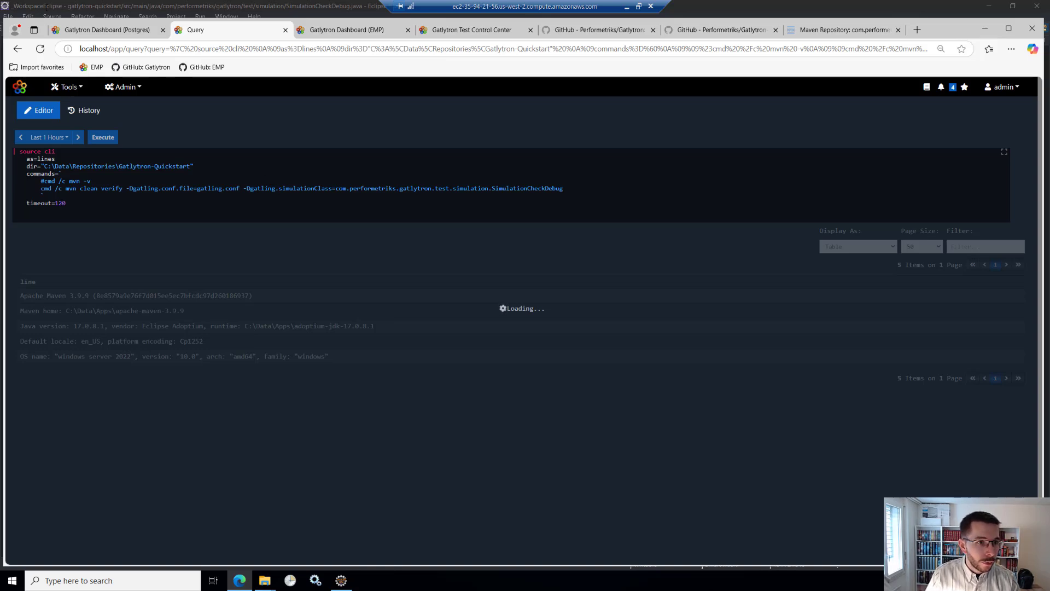
- Open the Jobs page in the browser tab that shows the Gatlytron Dashboard (EMP)
click(342, 28)
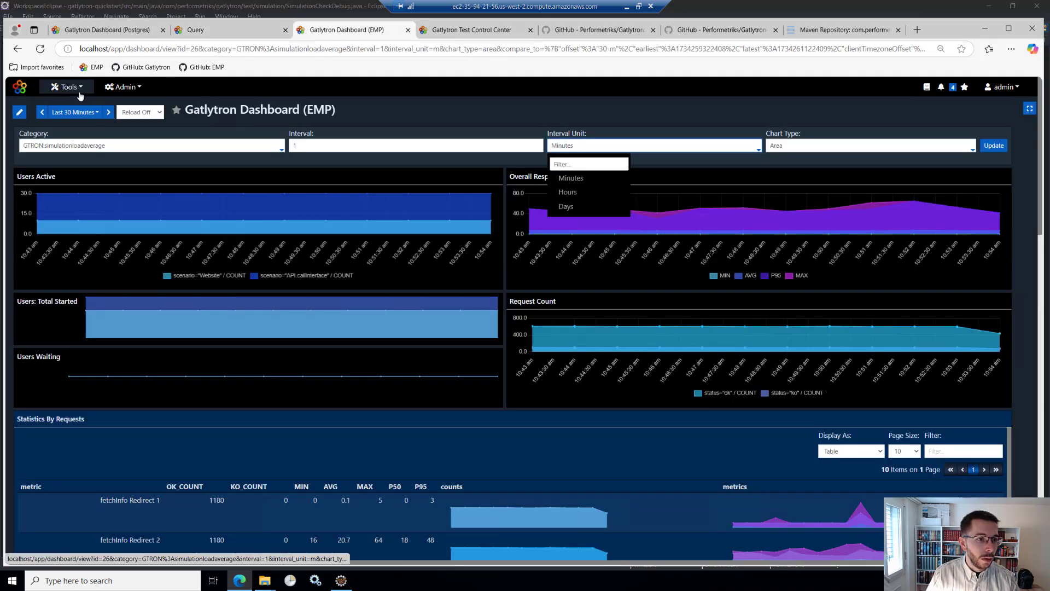
click(80, 92)
click(68, 177)
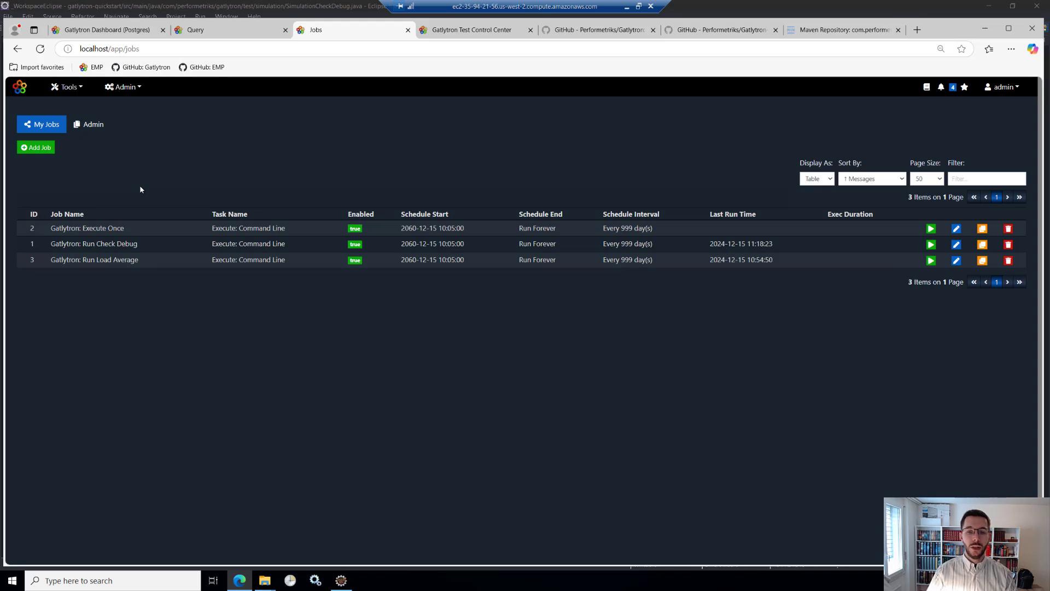
- Add a new job with the Execute: Command Line task and name it Tutorial
click(43, 148)
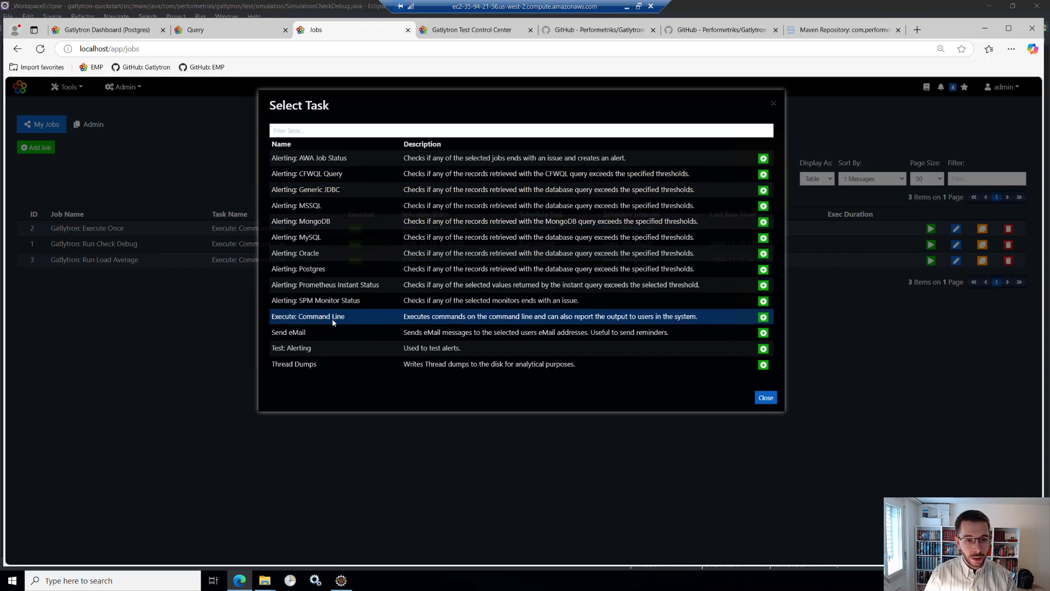
click(763, 317)
click(459, 137)
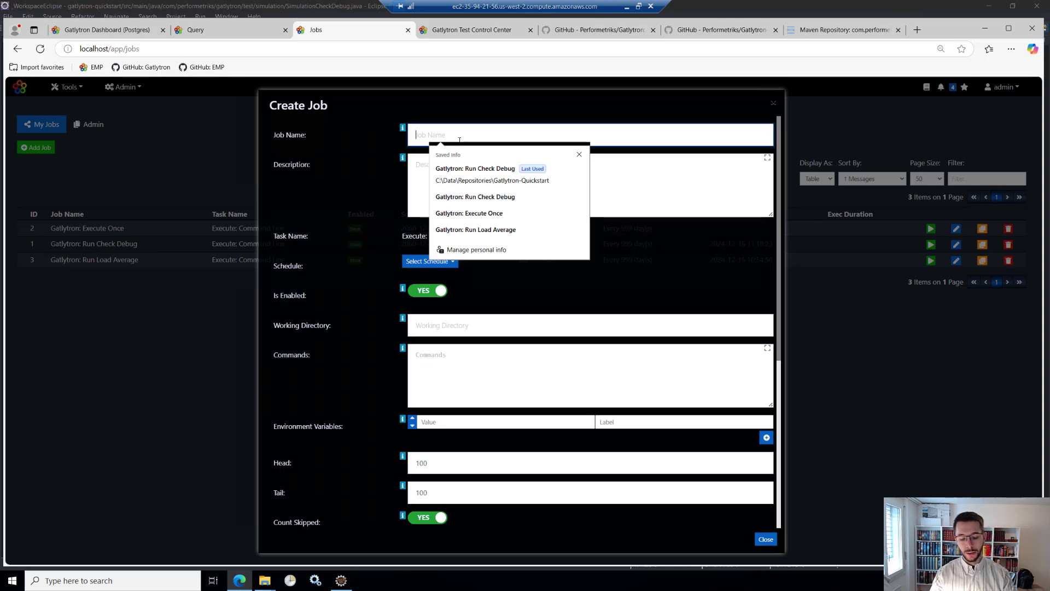
text(Tutorial)
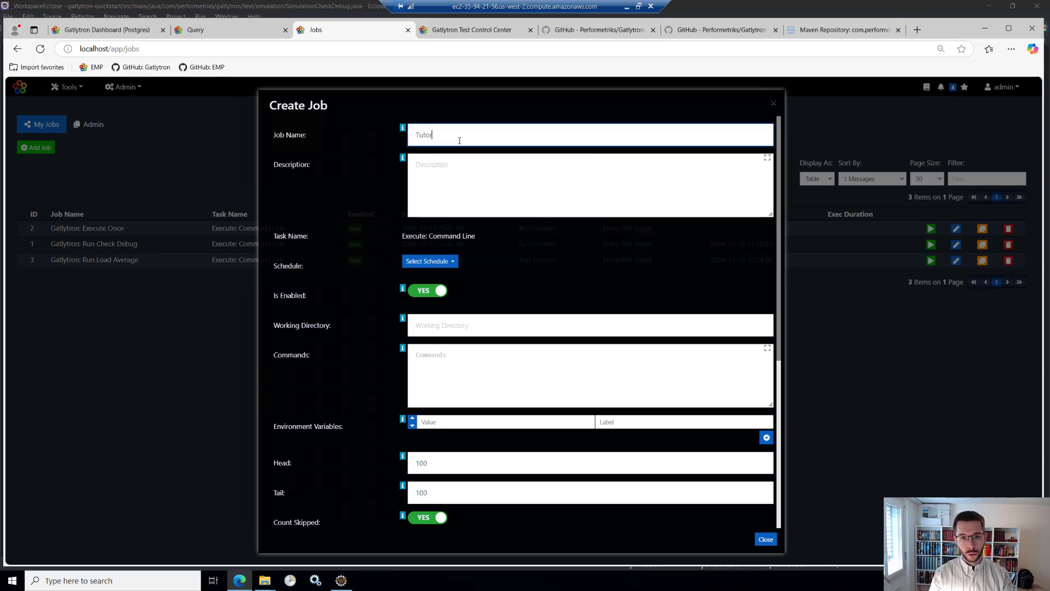
click(452, 164)
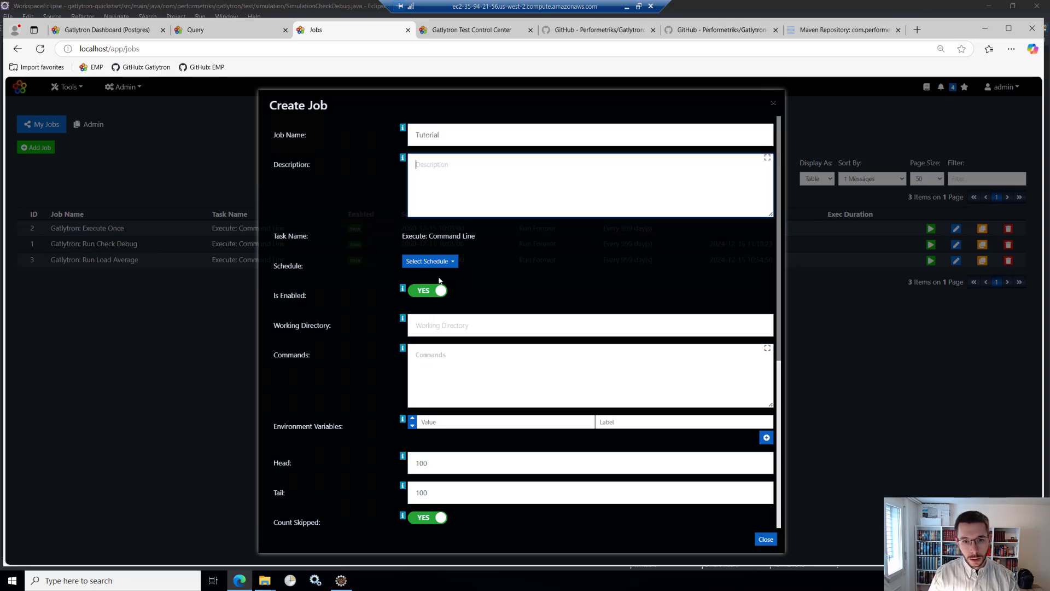
- Set the start date of the job's schedule to 12/15/2060
click(453, 263)
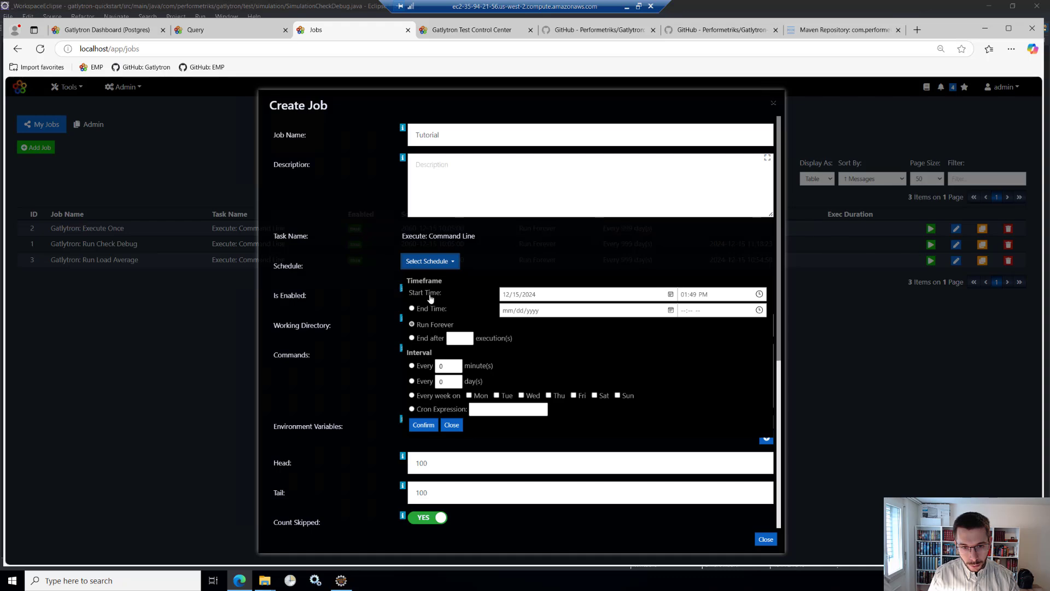
click(535, 296)
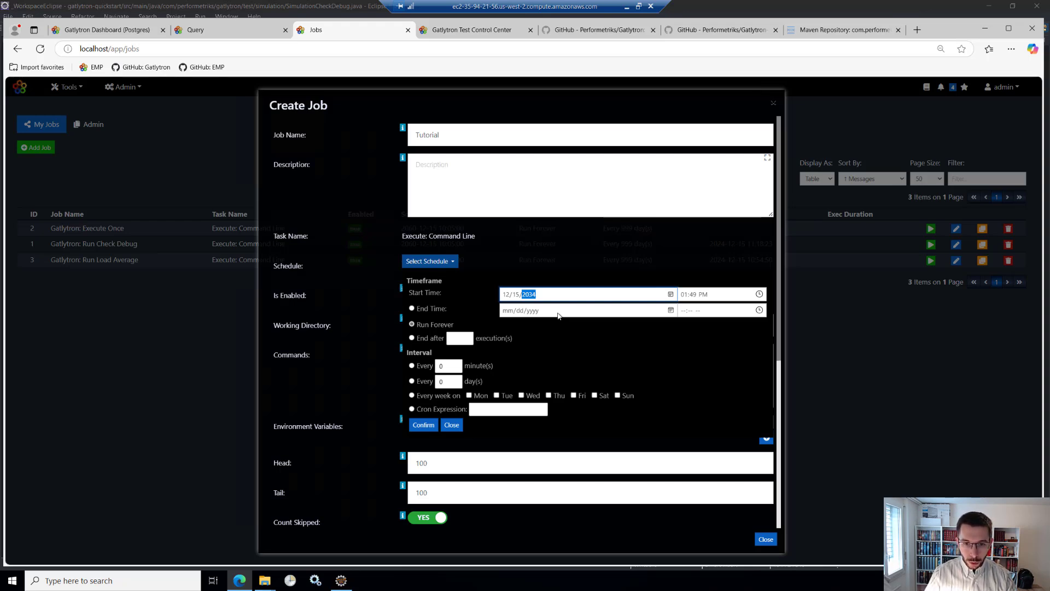
key(Up)
key(Up)
key(Up)
key(Up)
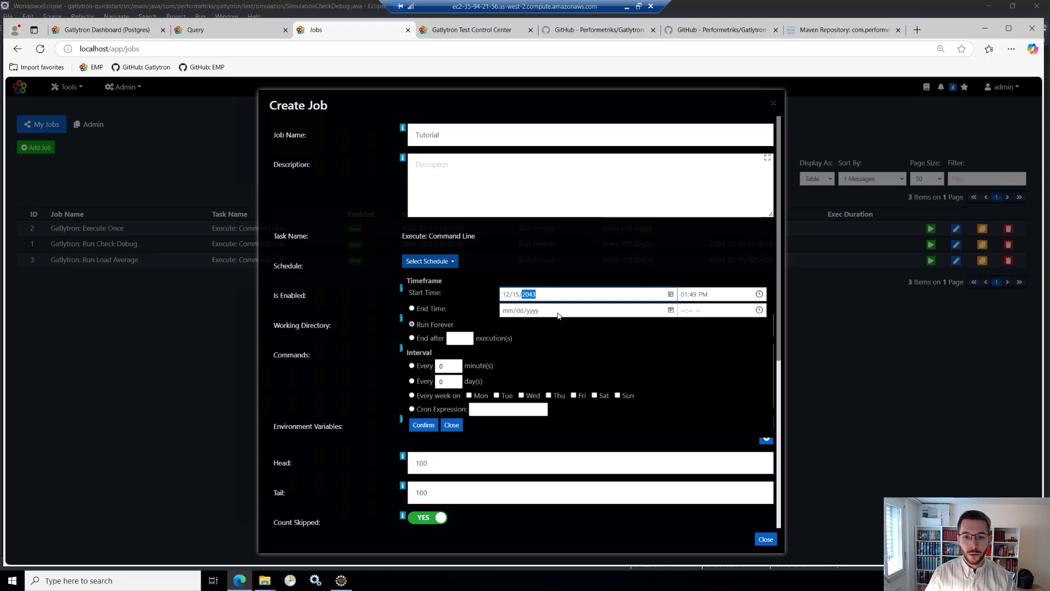
key(Up)
key(Up)
key(Up)
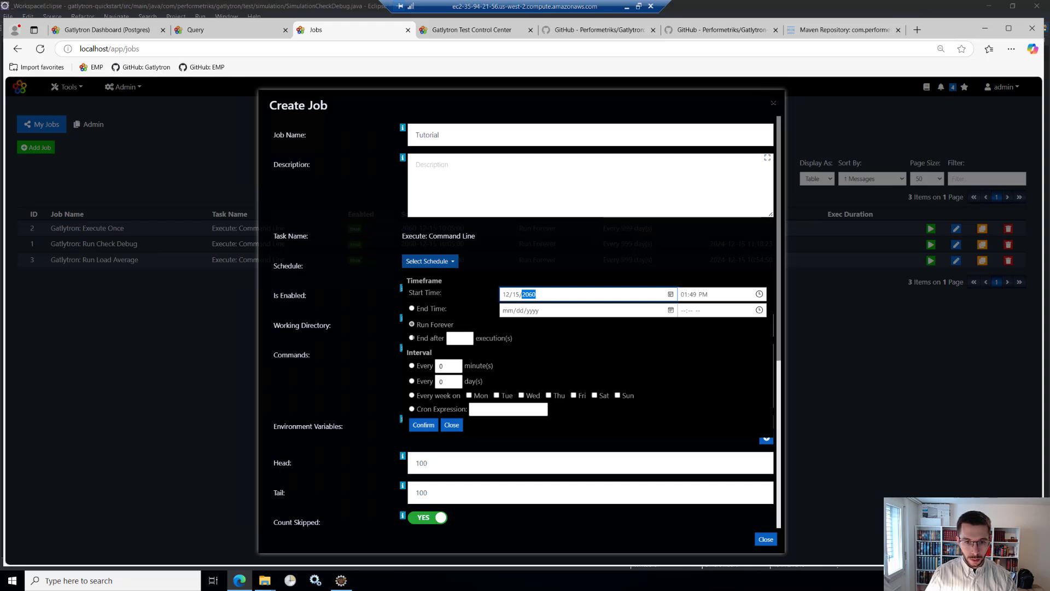
- Set the schedule interval to every 999 days and confirm the schedule
click(412, 381)
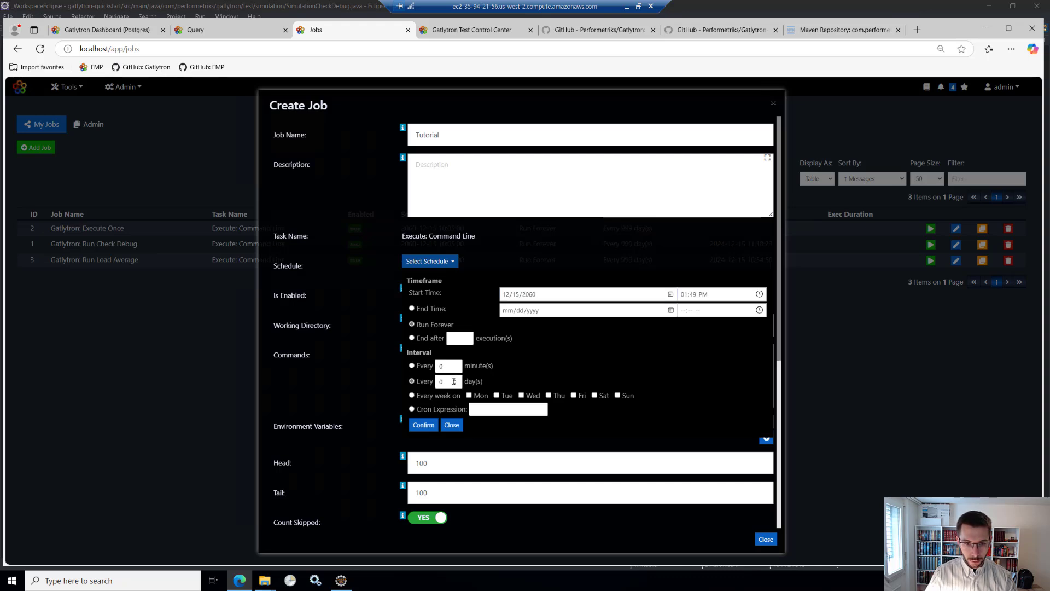
click(455, 379)
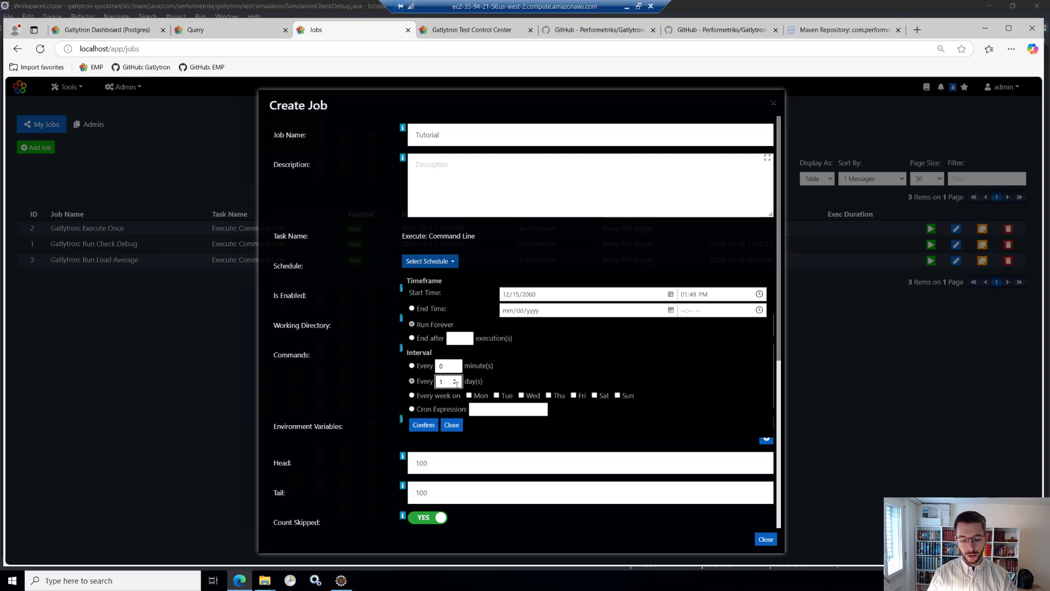
key(BackSpace)
text(999)
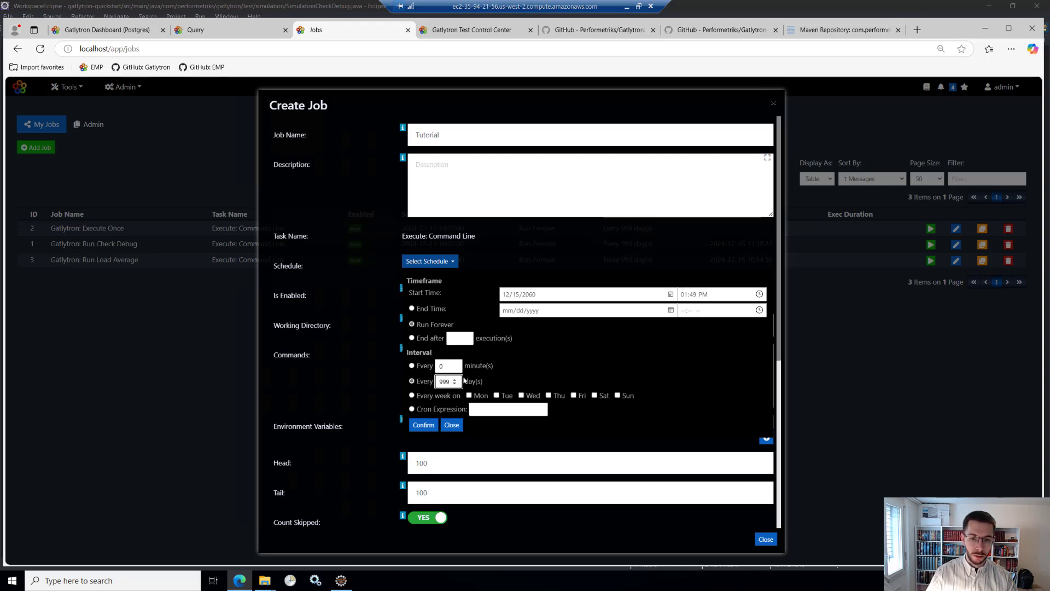
click(424, 425)
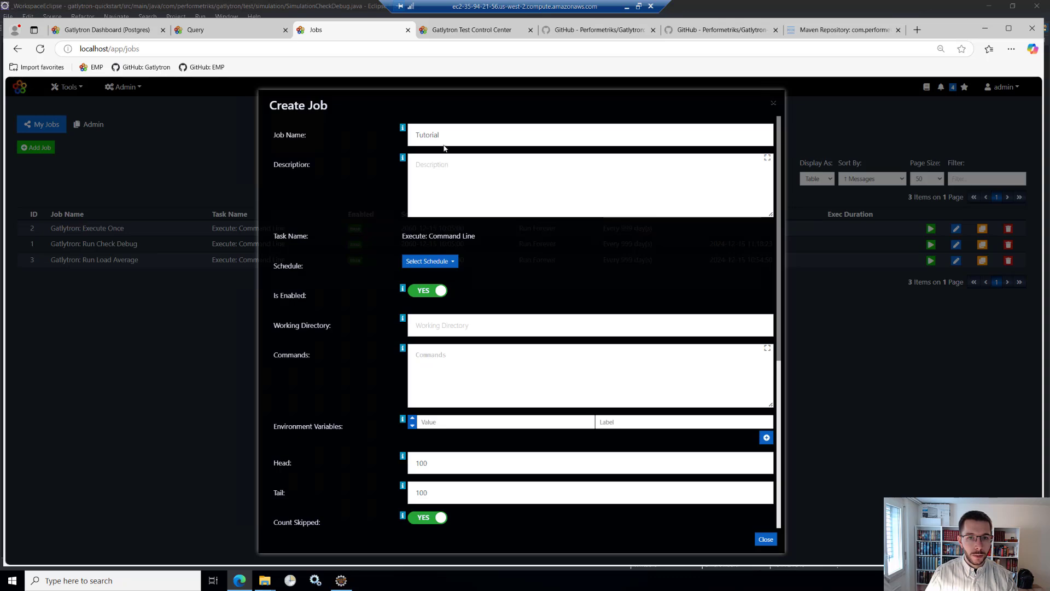
- Extend the job name to Tutorial Execution
click(478, 142)
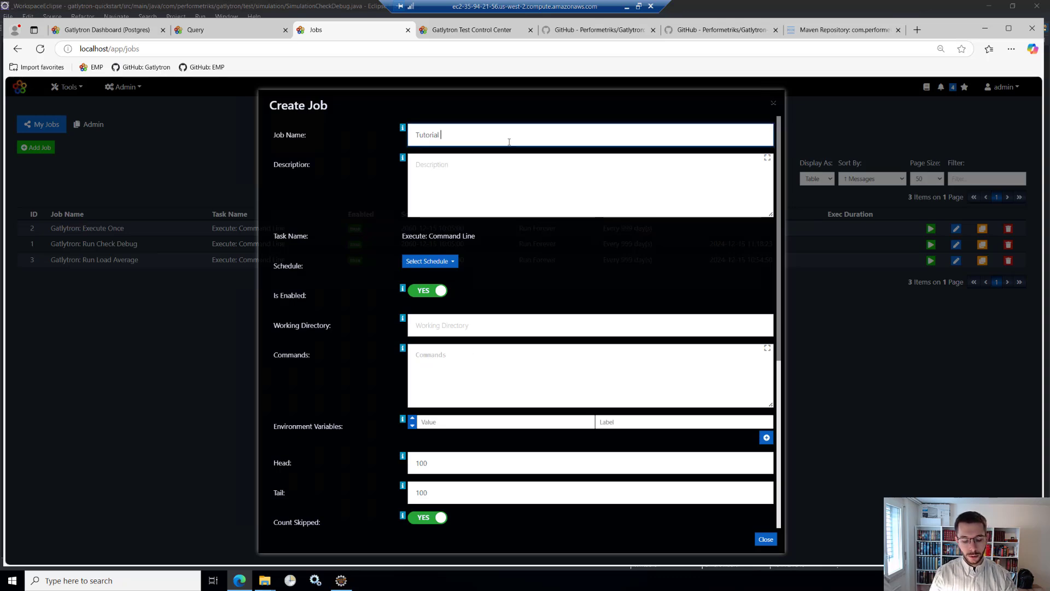
text(Execution)
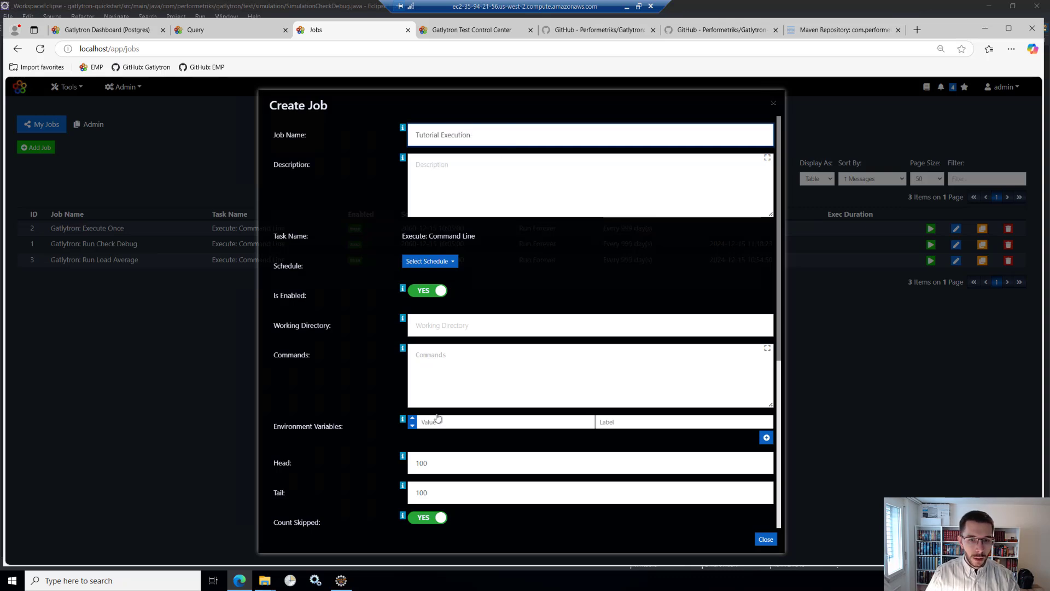
- Check the end of the query output and copy the query's directory C:\Data\Repositories\Gatlytron-Quickstart into the job's Working Directory
click(452, 324)
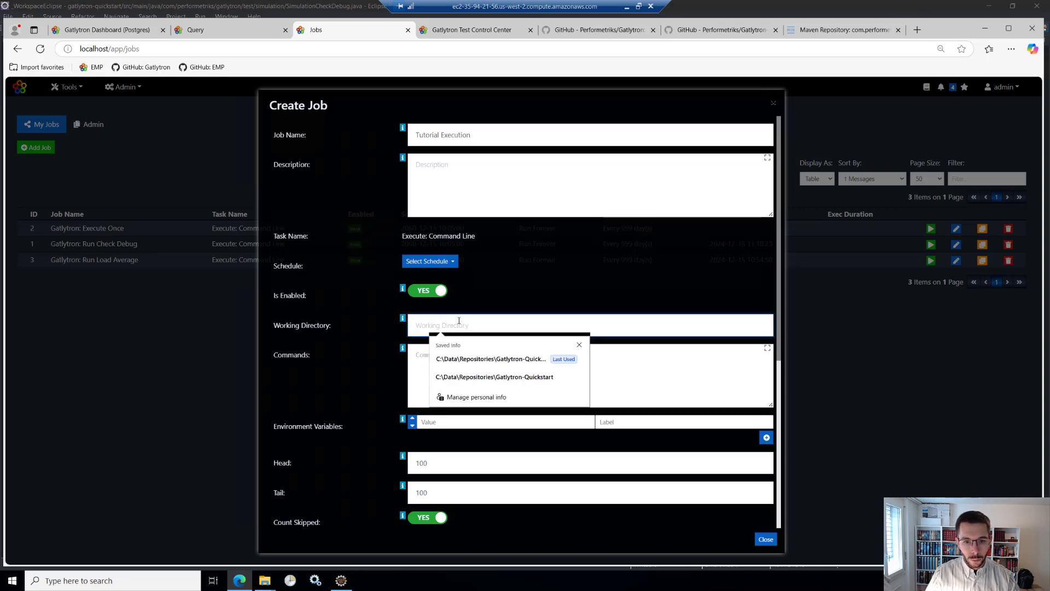
click(230, 30)
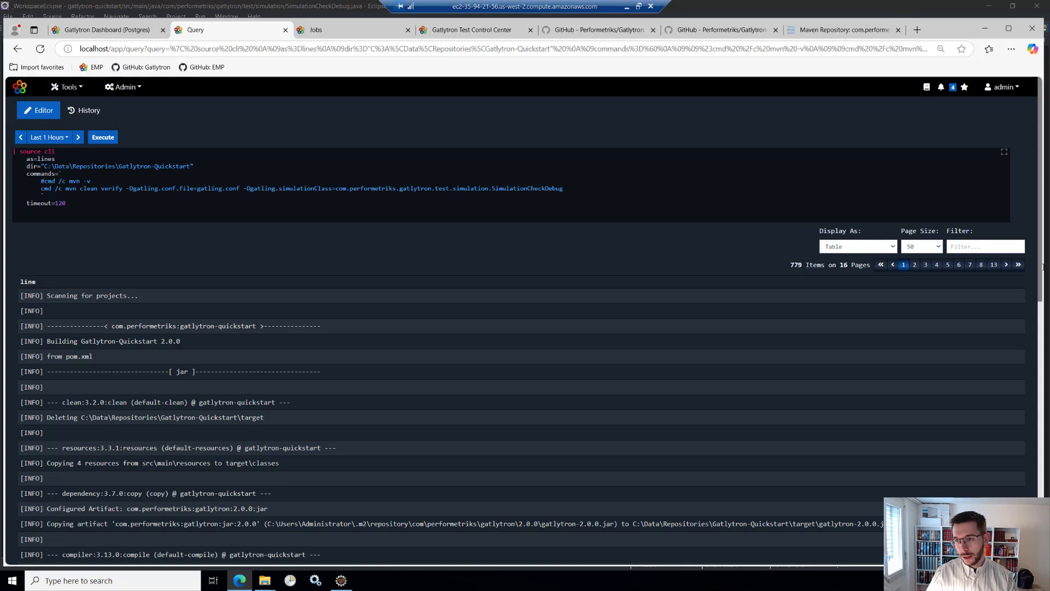
click(1018, 265)
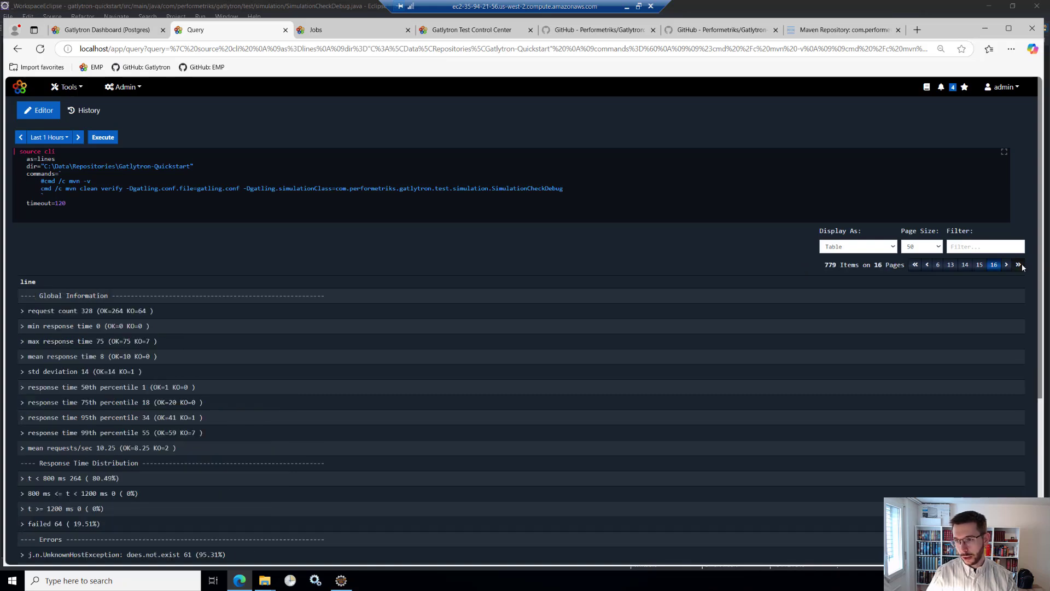
scroll(327, 442, down, 5)
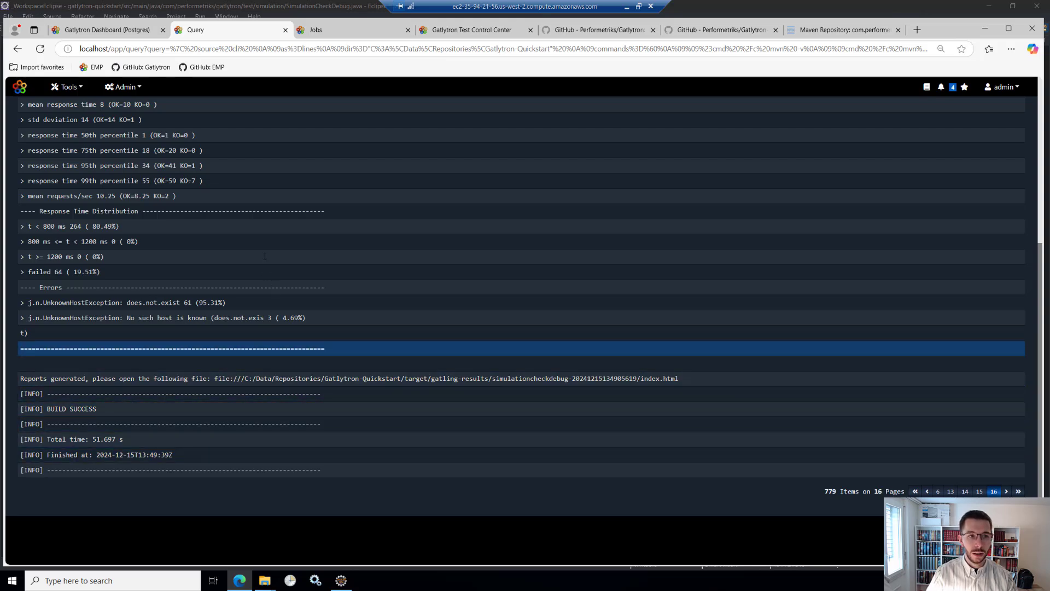
scroll(235, 200, up, 5)
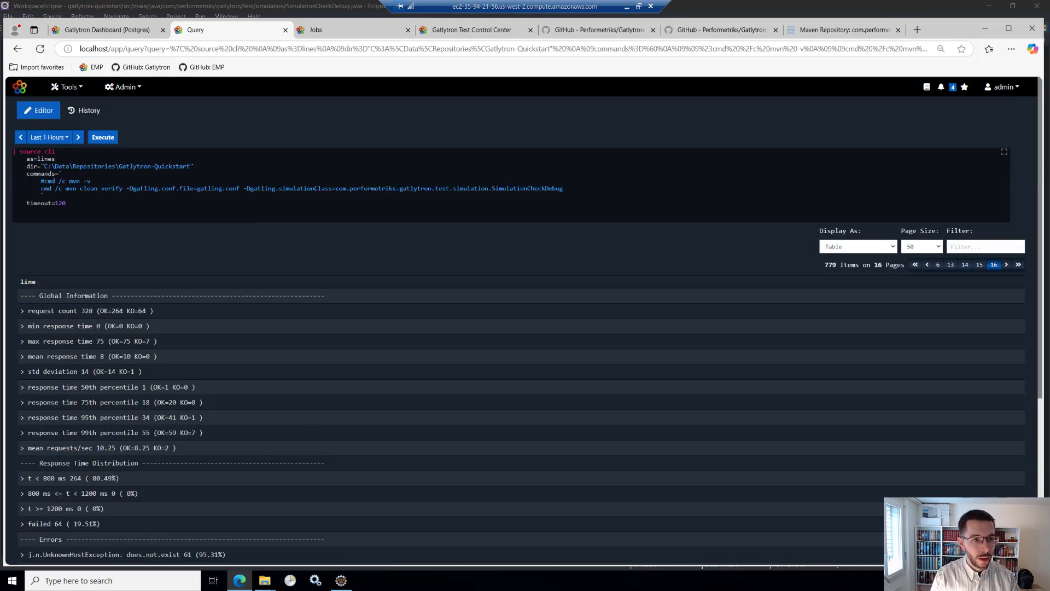
drag(191, 166, 44, 166)
key(ctrl+c)
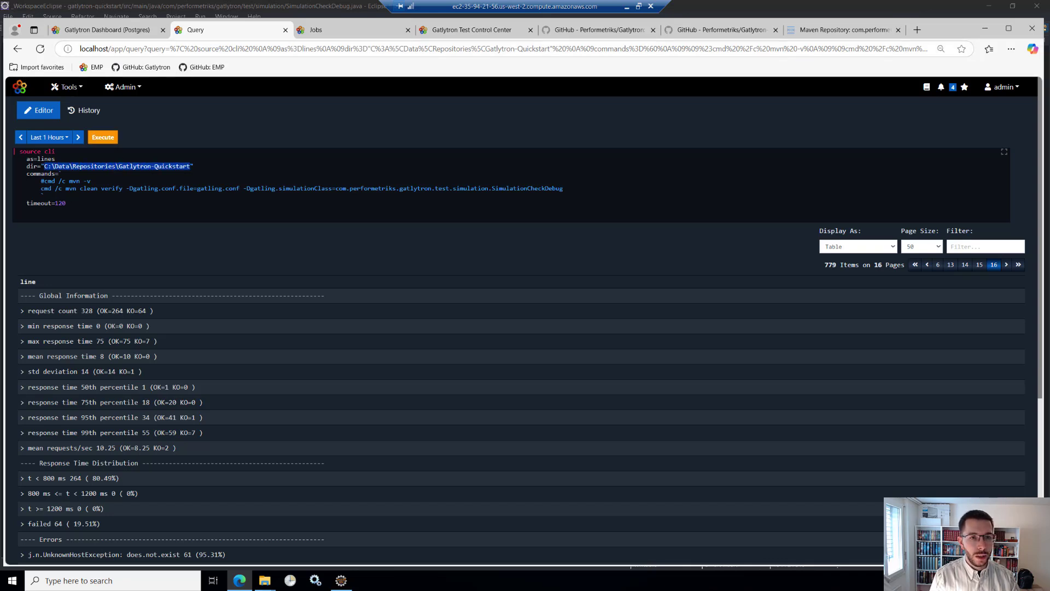
click(341, 31)
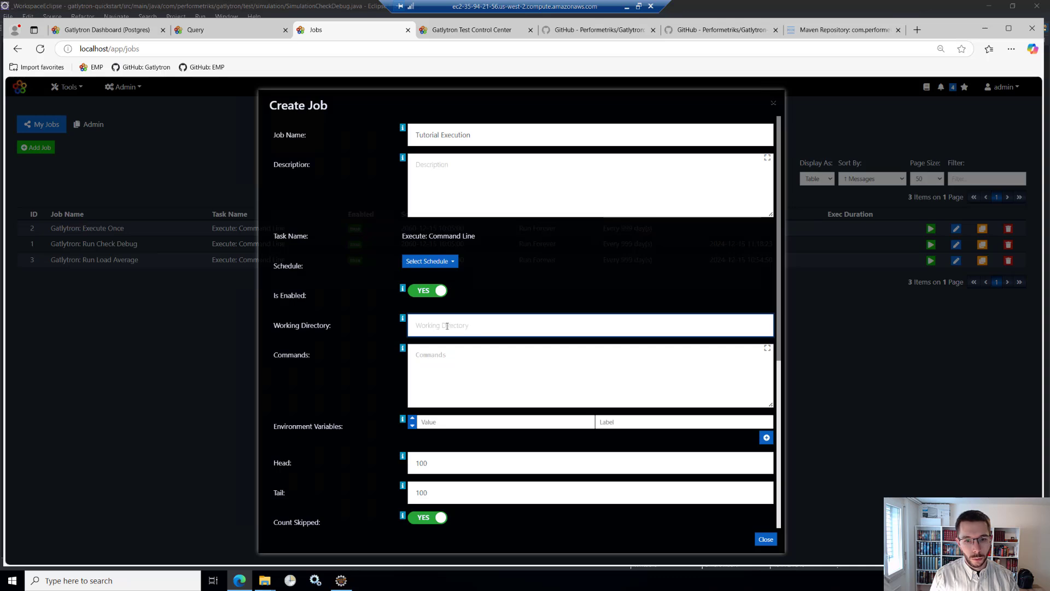
key(ctrl+v)
- Copy the cmd /c mvn clean verify command for SimulationCheckDebug from the query into the job's Commands
click(230, 30)
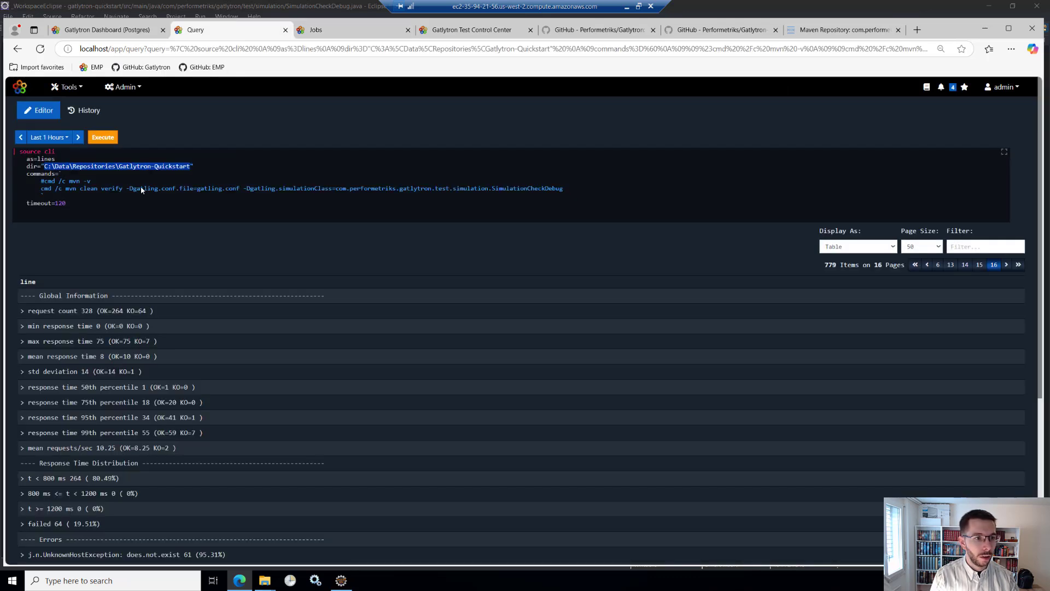
drag(564, 189, 42, 187)
key(ctrl+c)
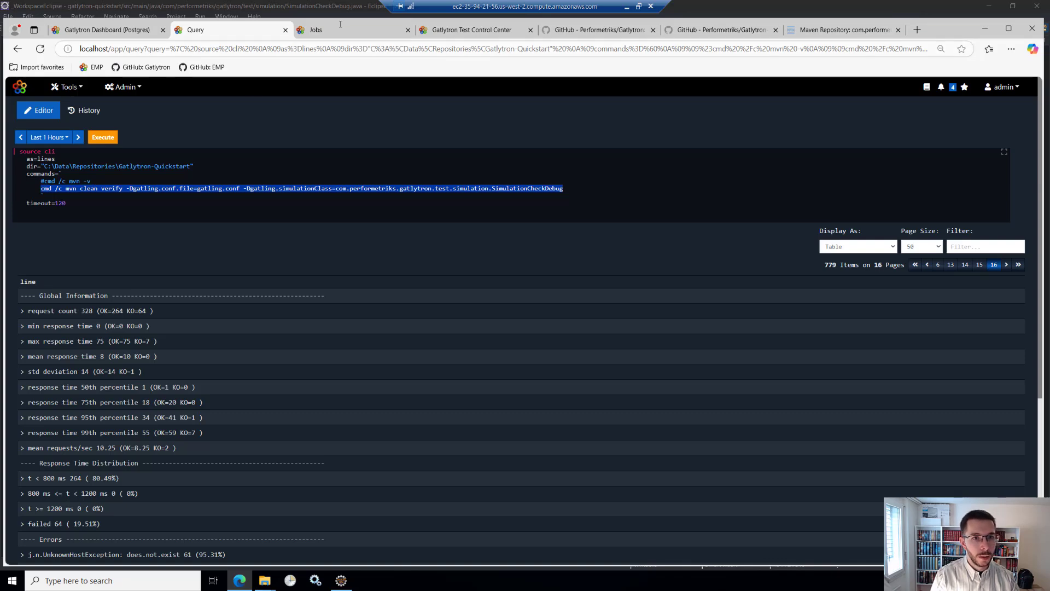
click(317, 30)
click(462, 365)
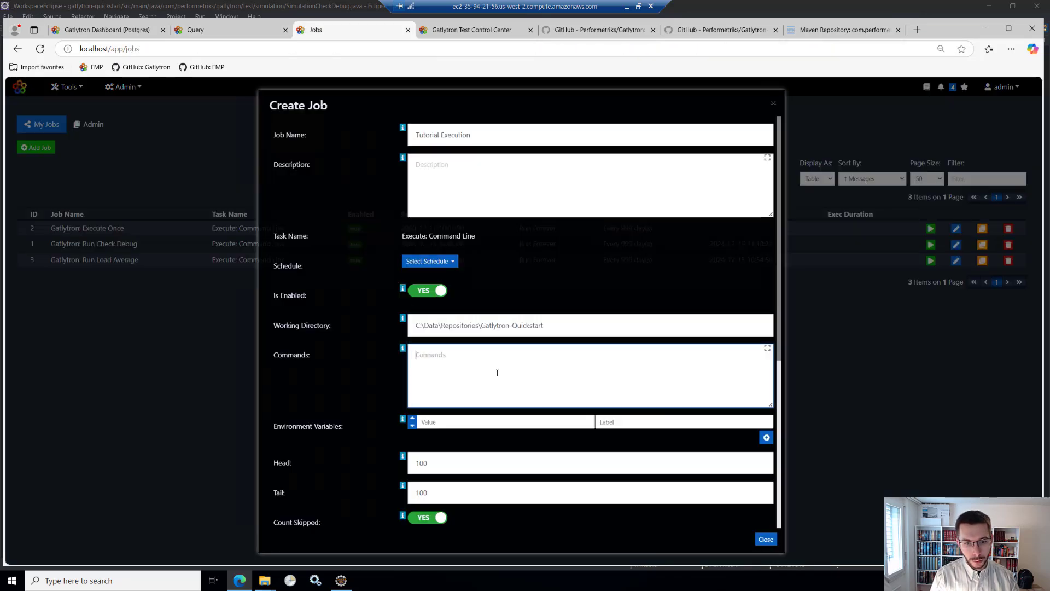
key(ctrl+v)
- Set both Head and Tail of the job's output to 1000
scroll(463, 365, down, 2)
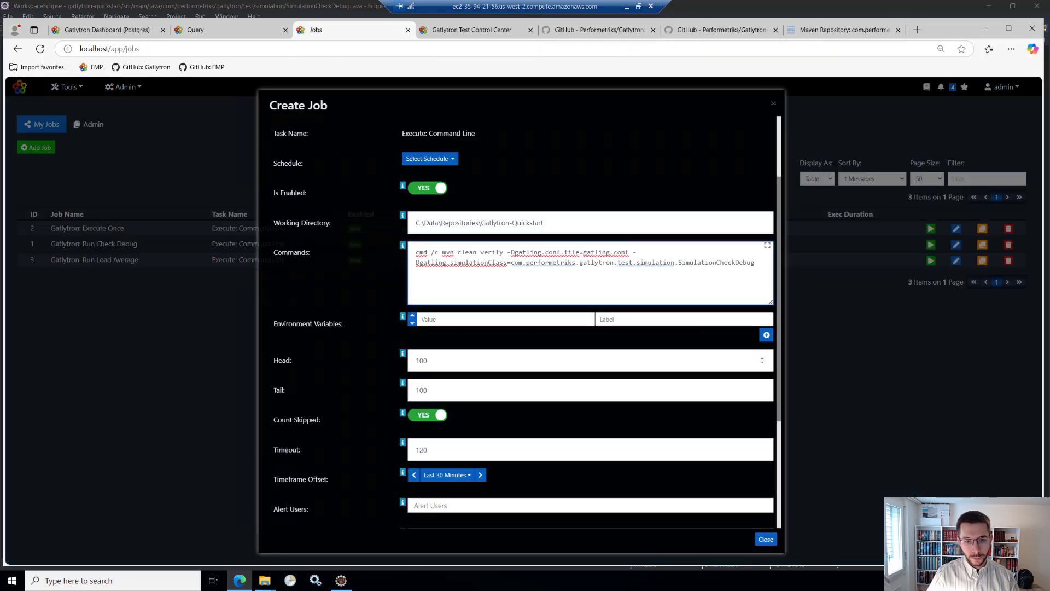
click(449, 365)
scroll(470, 392, down, 1)
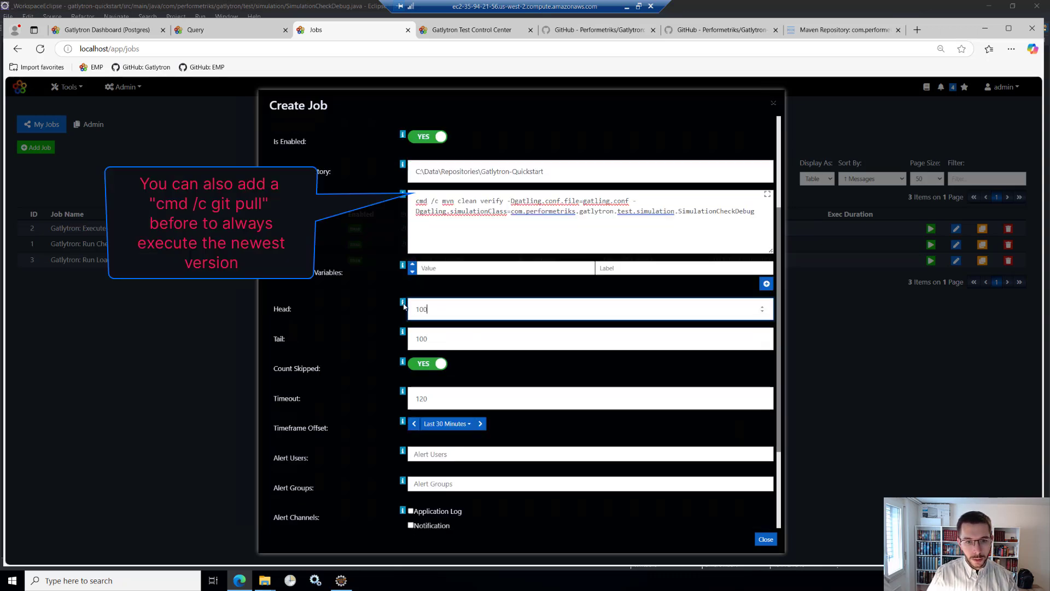
mouse_move(404, 306)
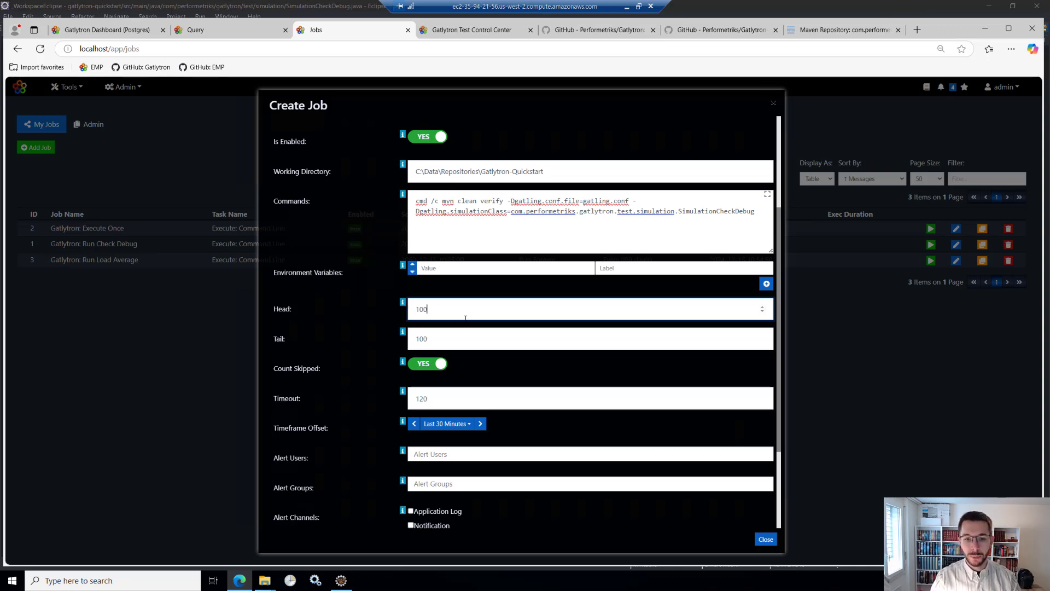
text(0)
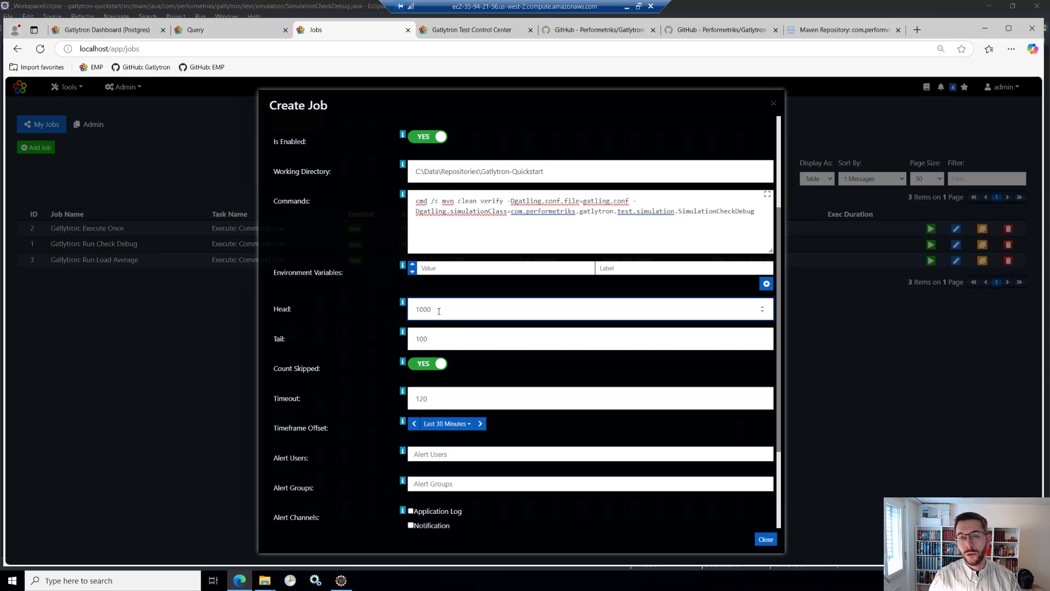
click(455, 344)
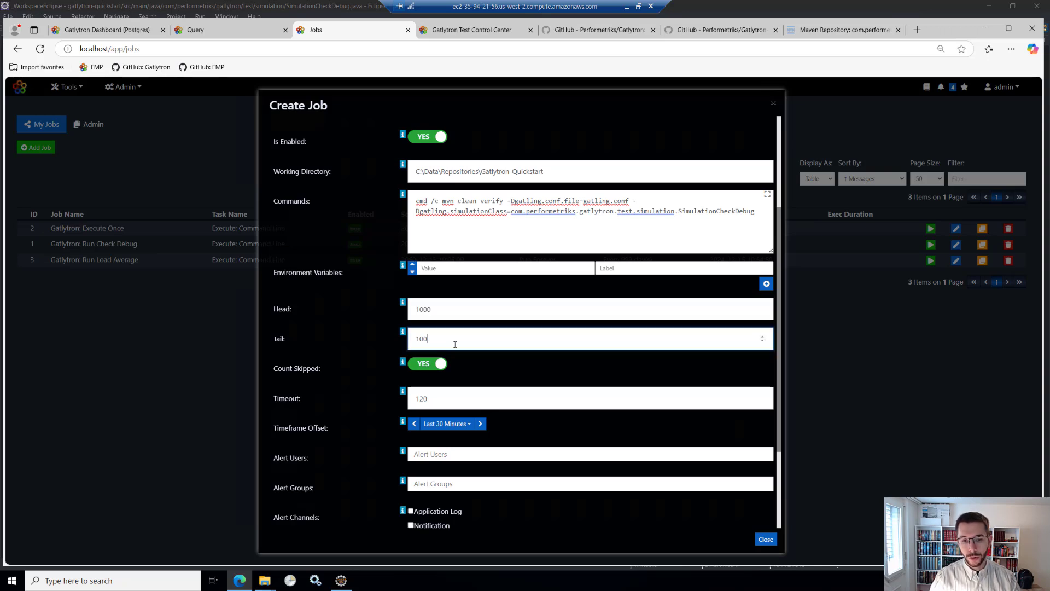
text(0)
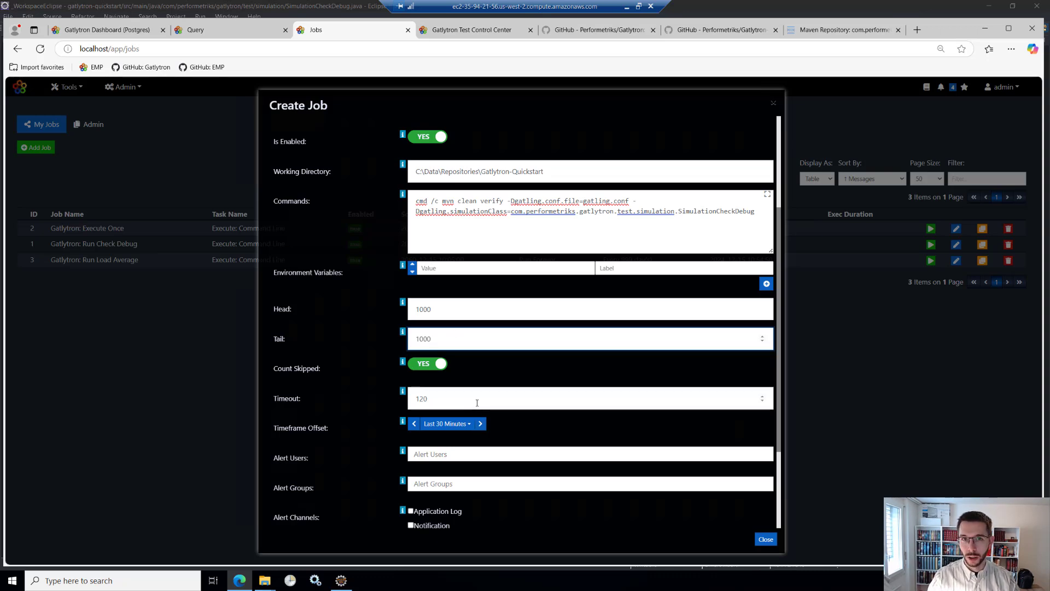
- Set the job's Timeout to 7200
scroll(468, 404, down, 1)
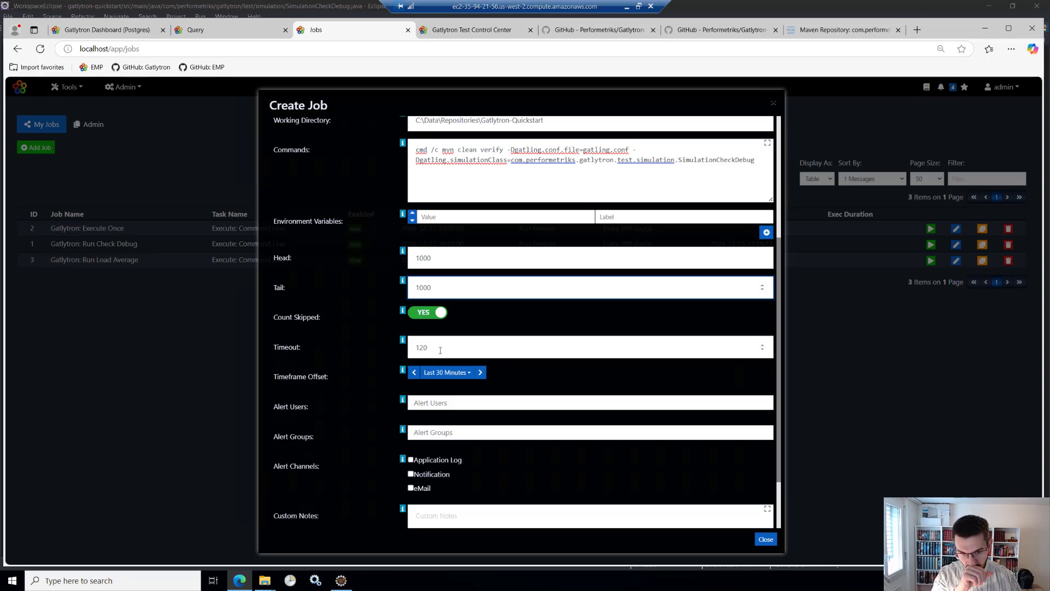
drag(440, 350, 397, 372)
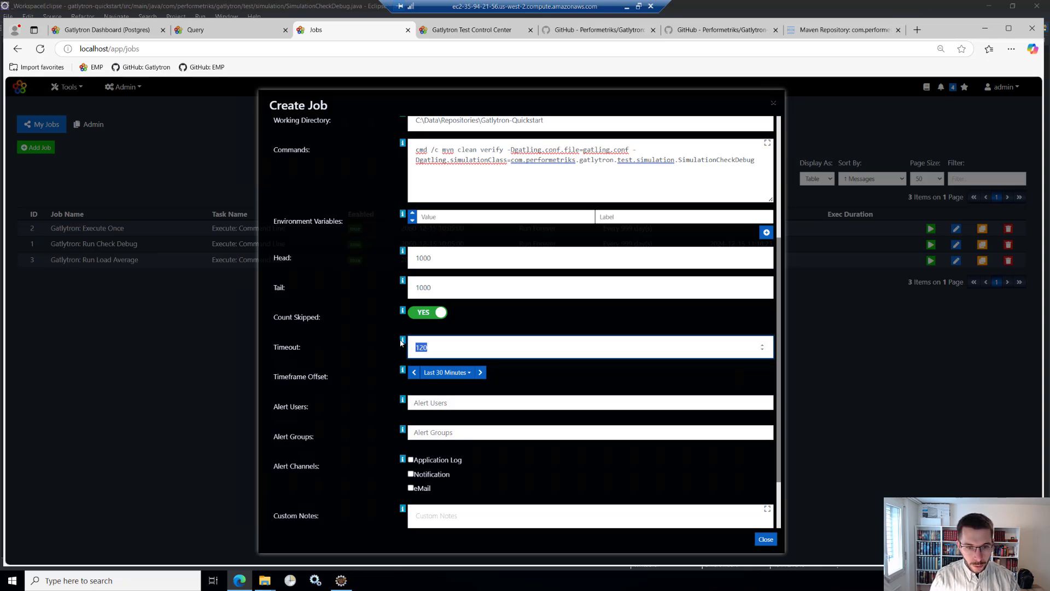
click(445, 350)
key(BackSpace)
key(BackSpace)
key(BackSpace)
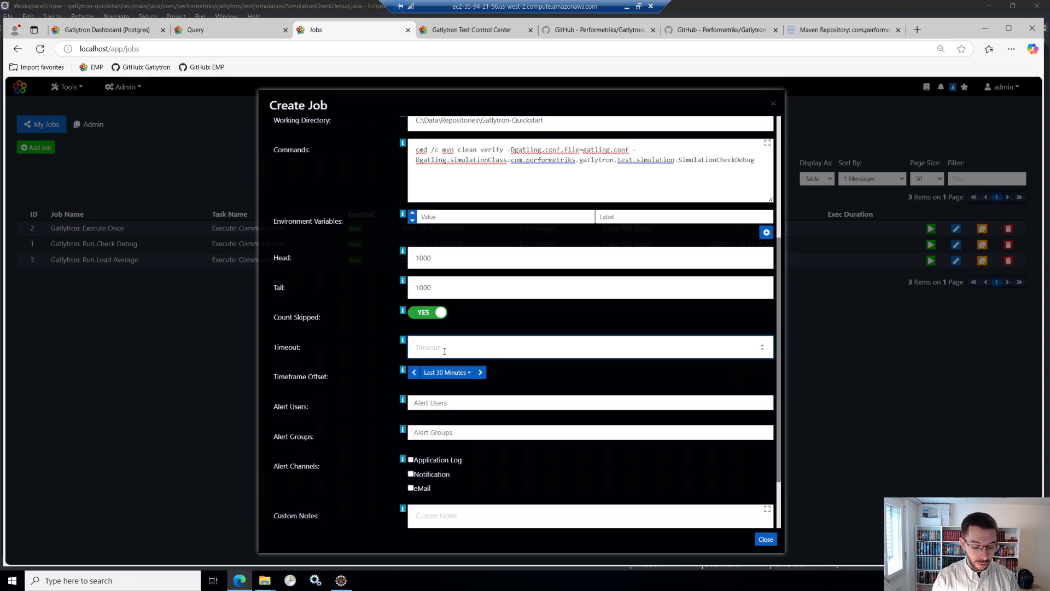
text(7)
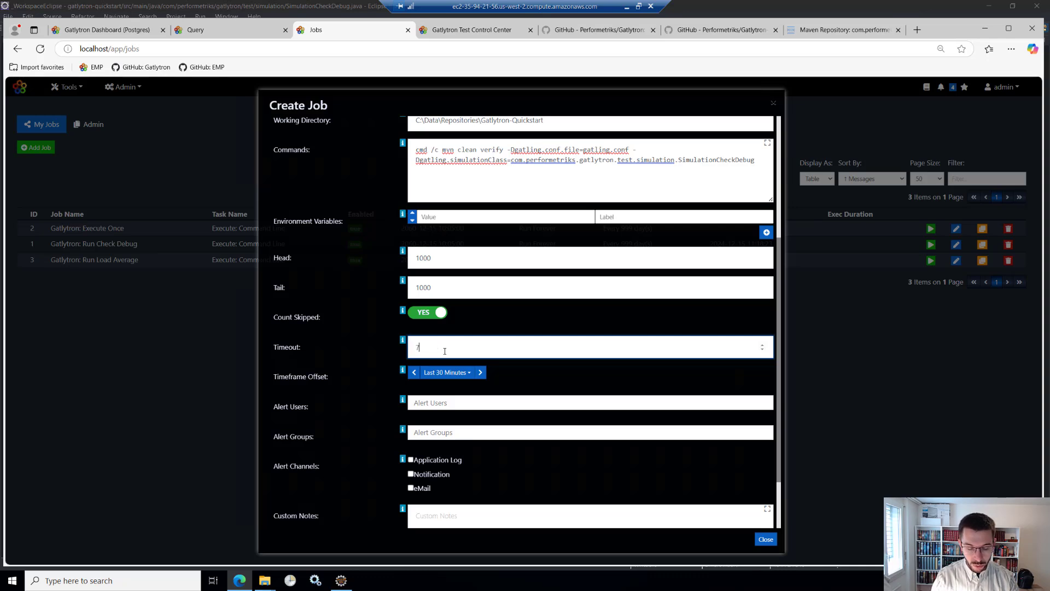
text(200)
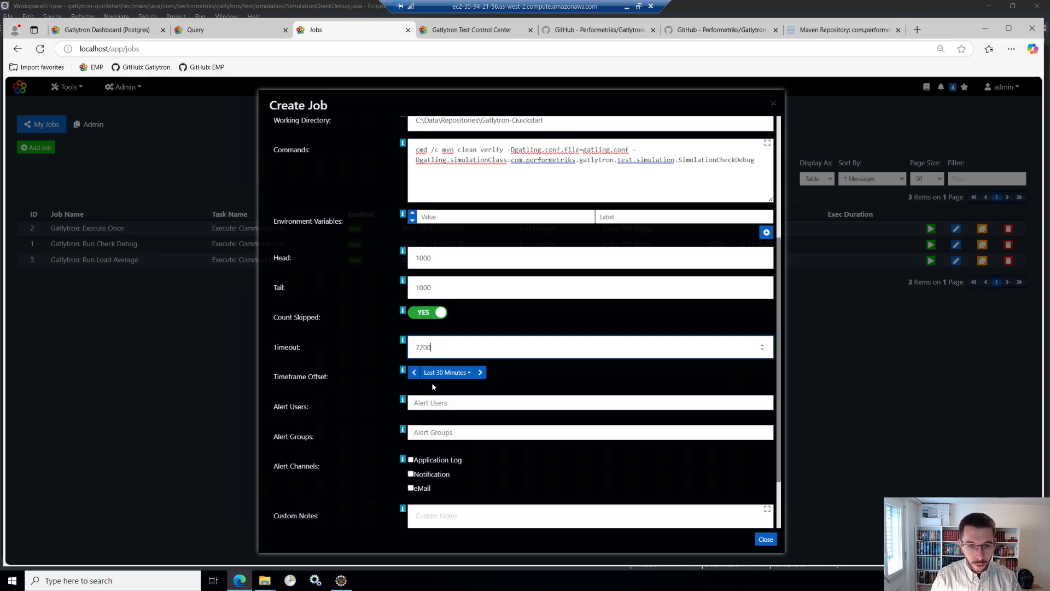
- Add admin to the job's Alert Users
scroll(376, 324, down, 2)
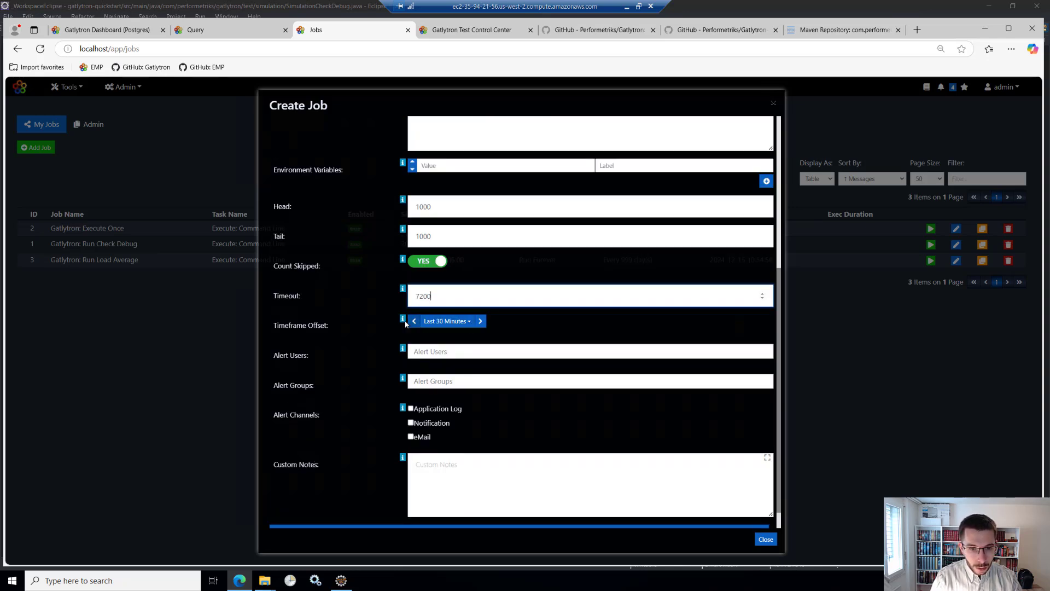
mouse_move(402, 320)
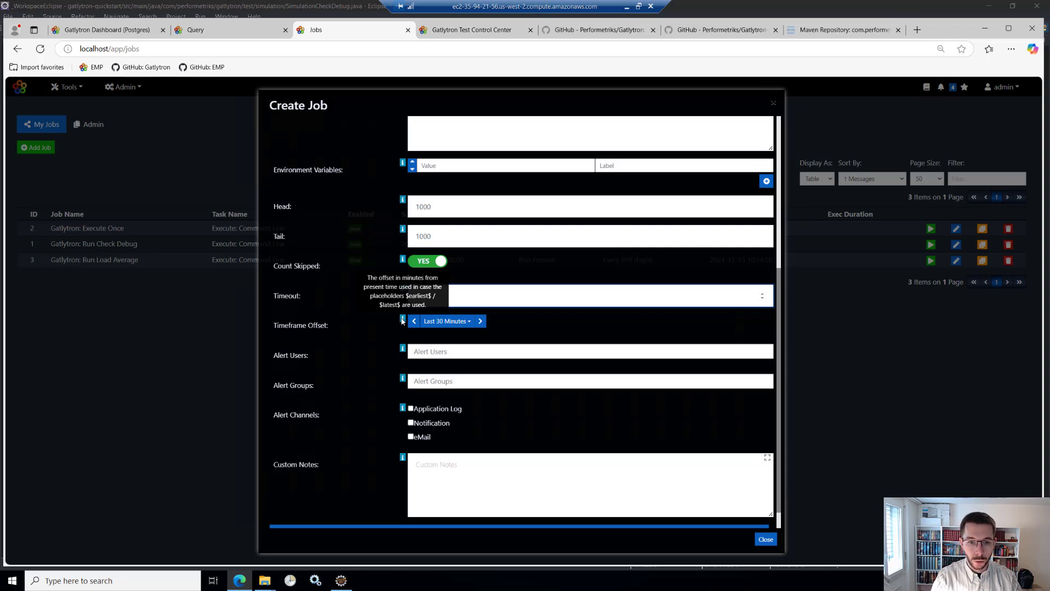
click(434, 353)
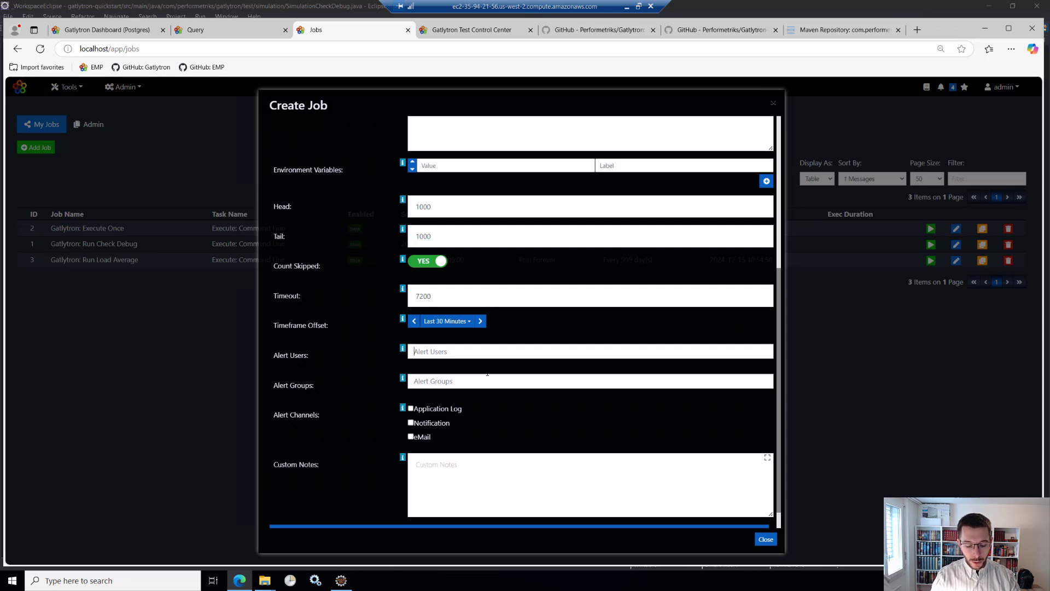
text(admin)
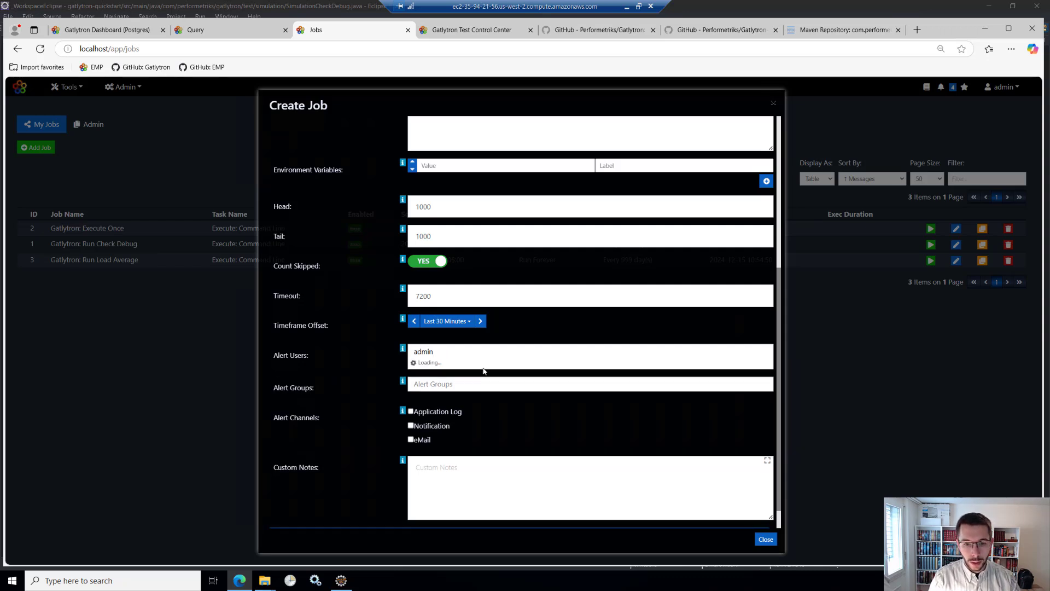
click(483, 367)
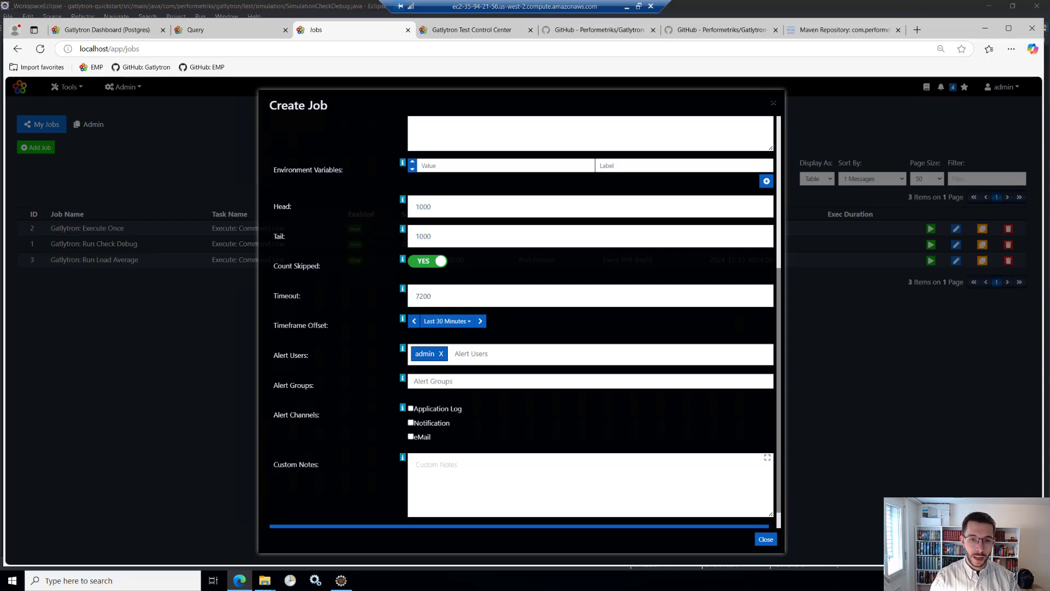
- Enable only Notification as the job's alert channel, leaving eMail switched off
double_click(427, 207)
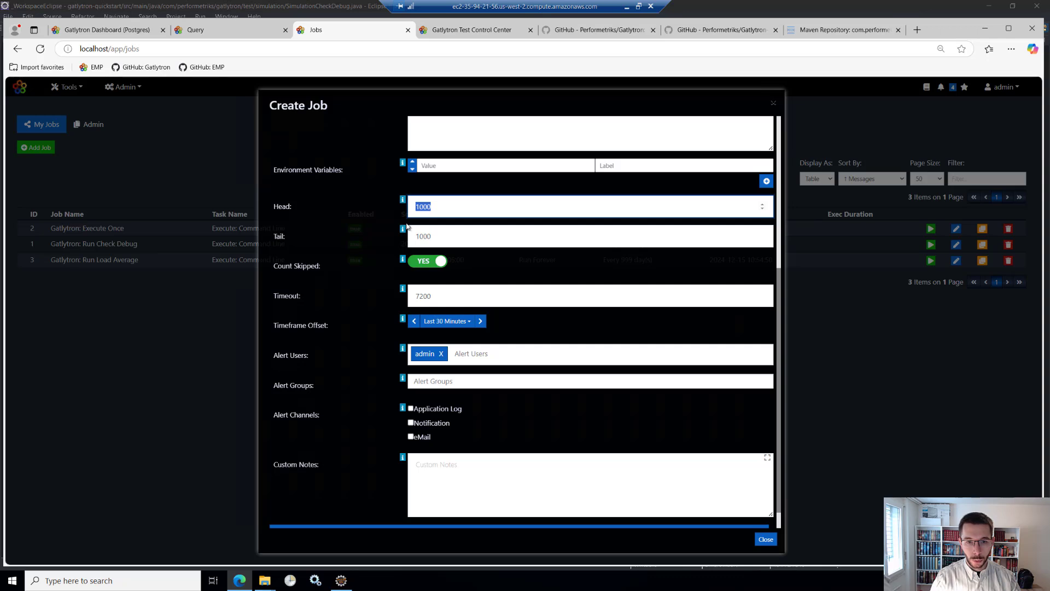
scroll(414, 383, down, 1)
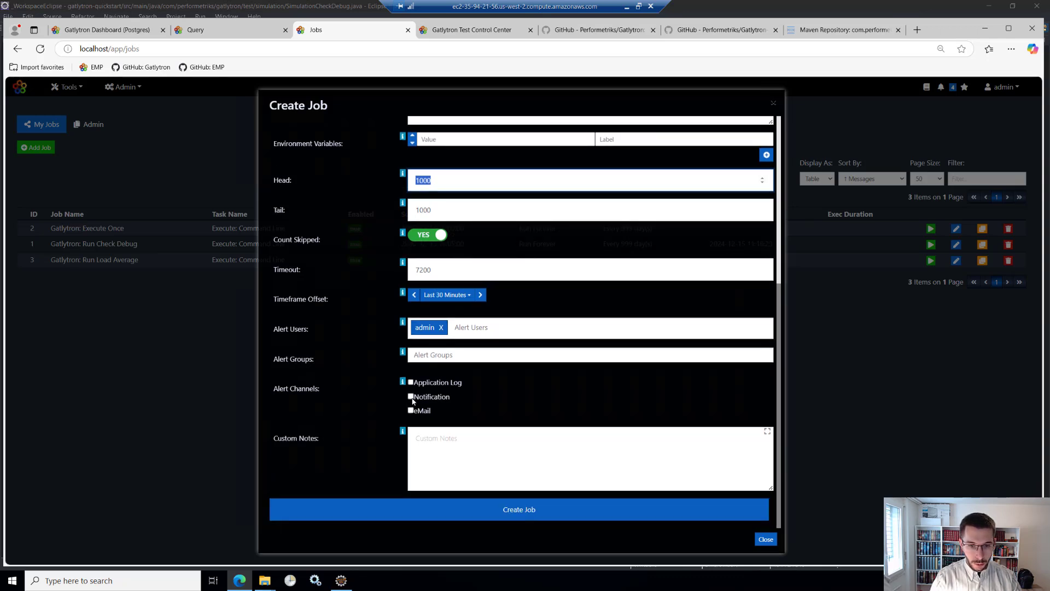
click(411, 397)
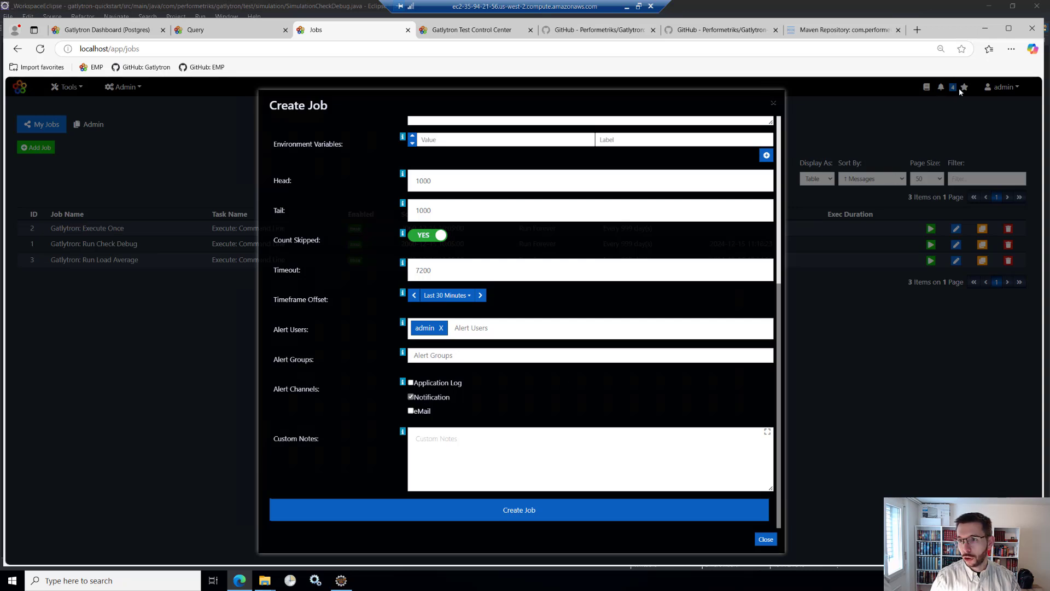
click(411, 411)
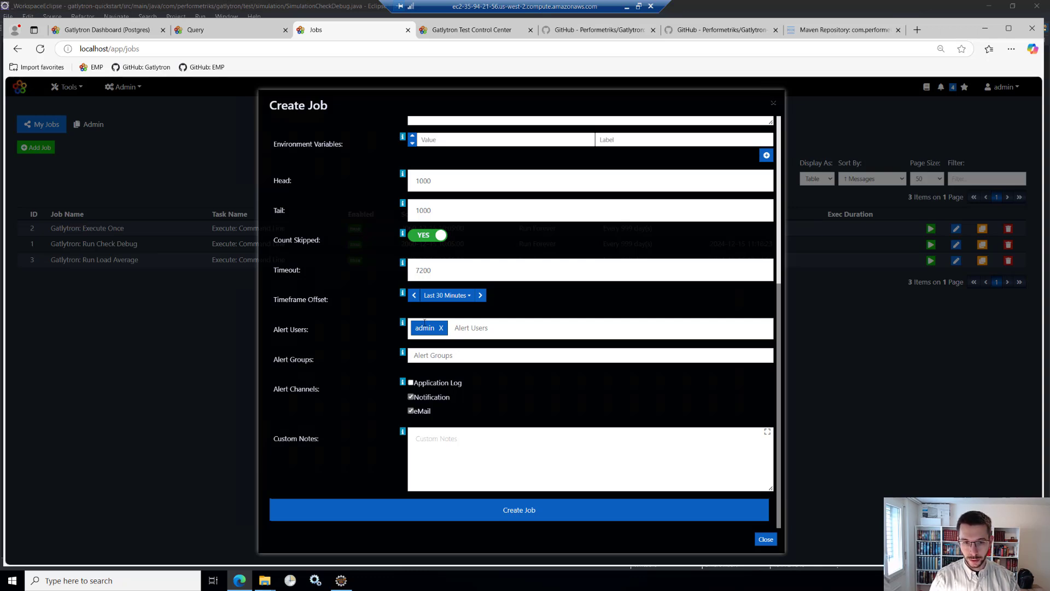
click(411, 411)
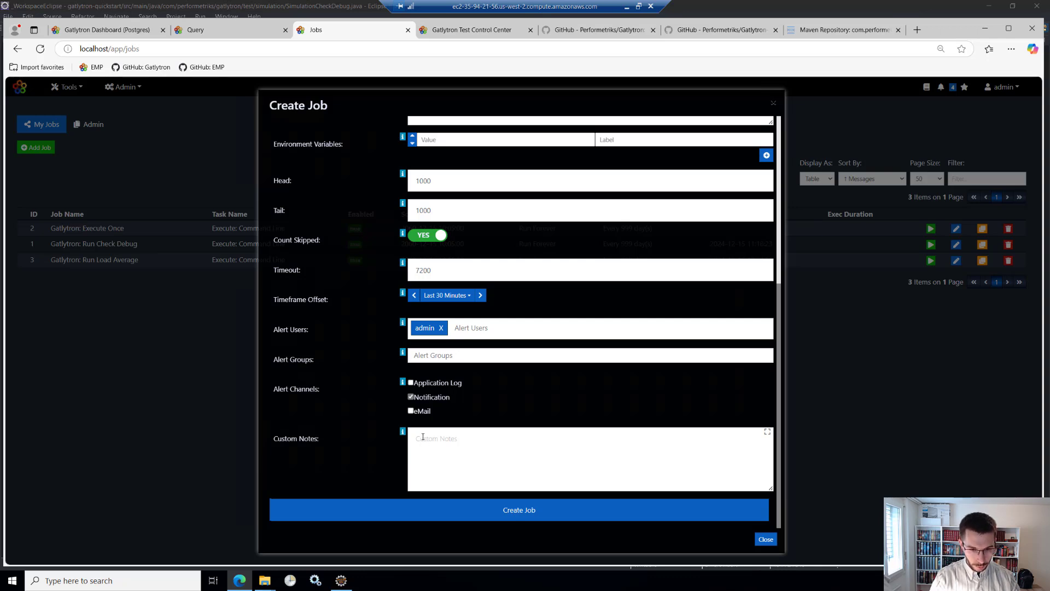
- Enter "This was a test execution." as the job's Custom Notes and create the job
click(454, 459)
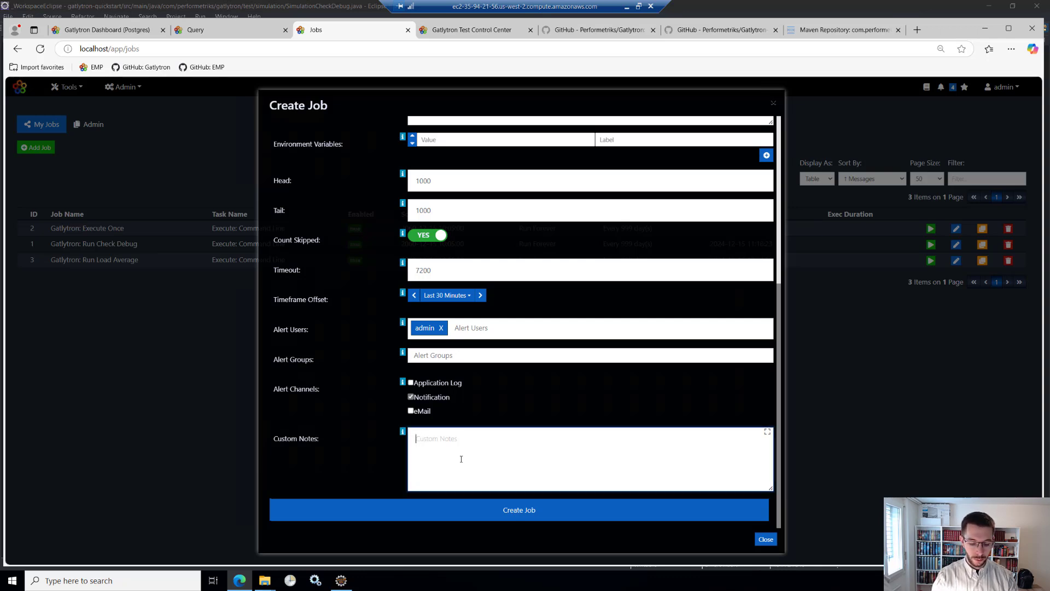
text(This wa)
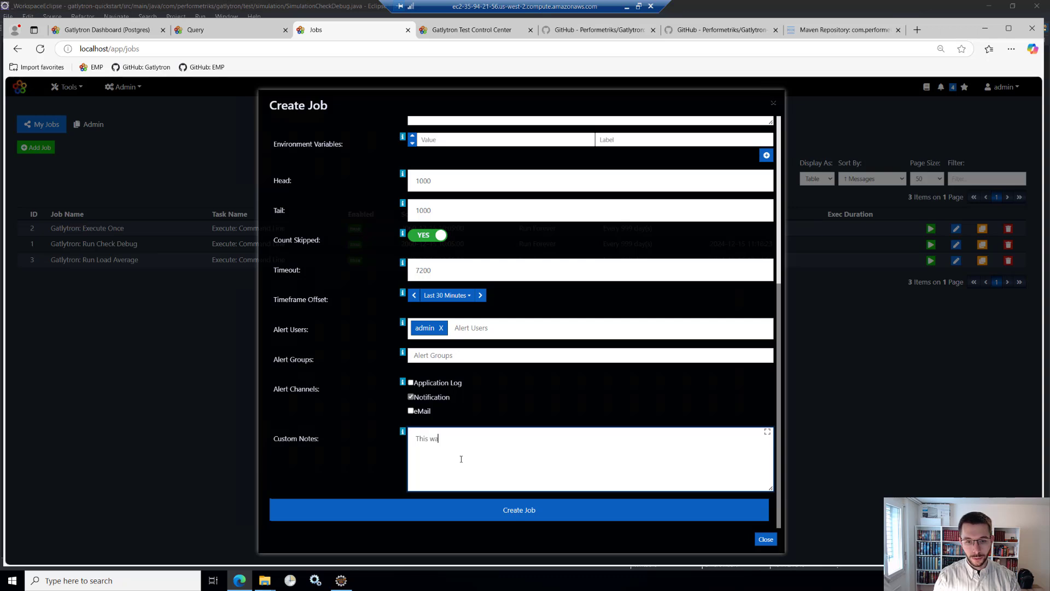
text(s a test exe)
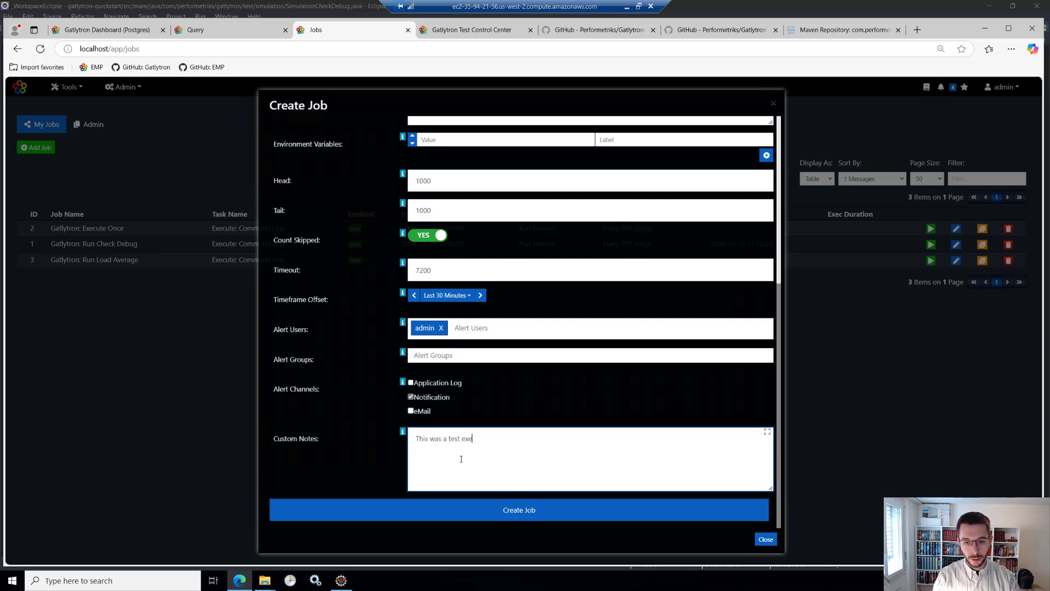
text(cution.)
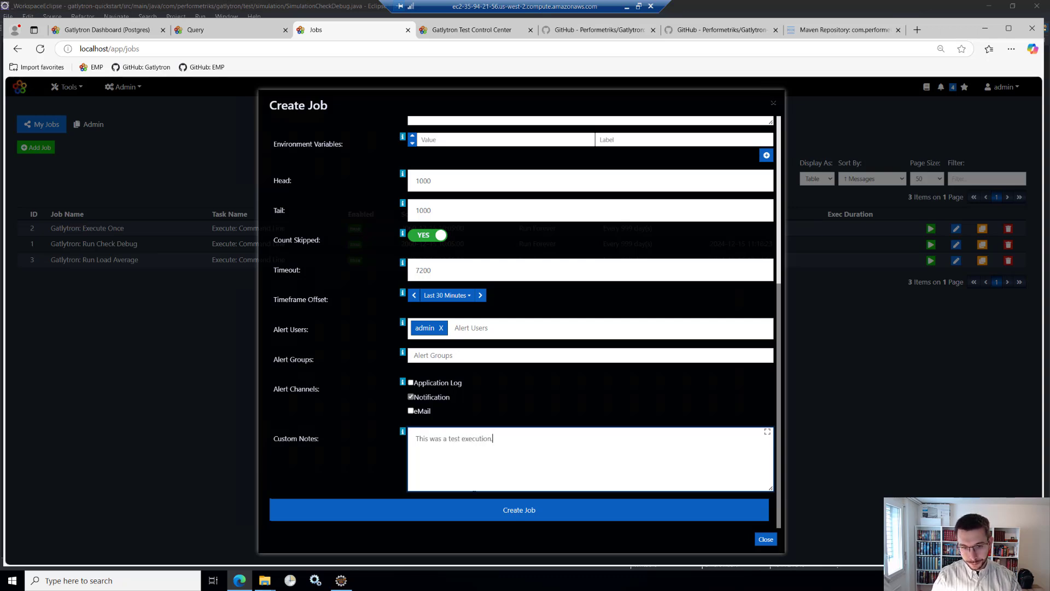
click(518, 511)
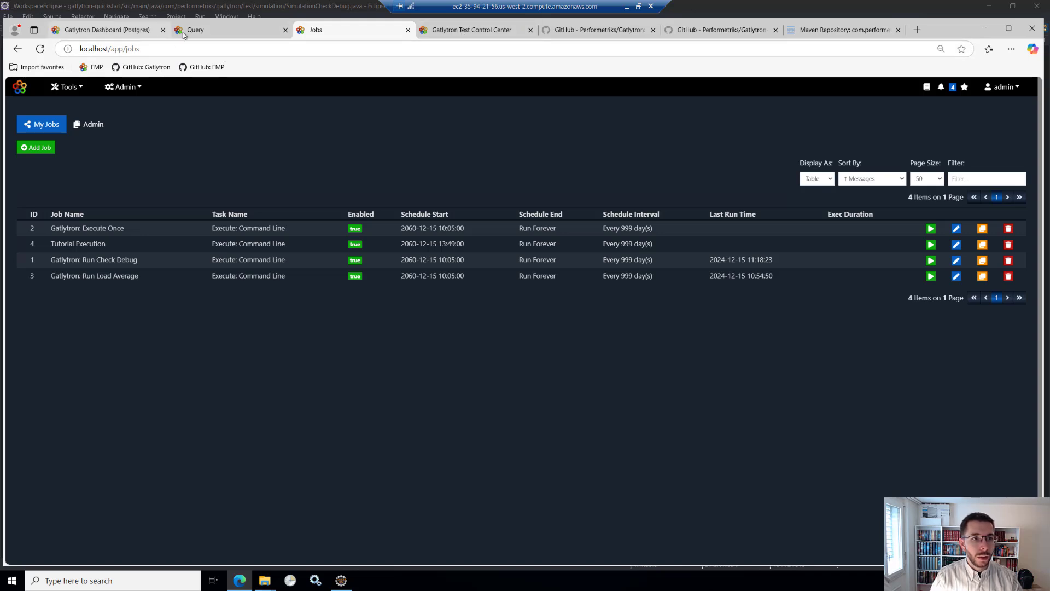
- Switch to the Gatlytron Dashboard (Postgres) page and go from there to the list of dashboards
click(231, 31)
click(307, 32)
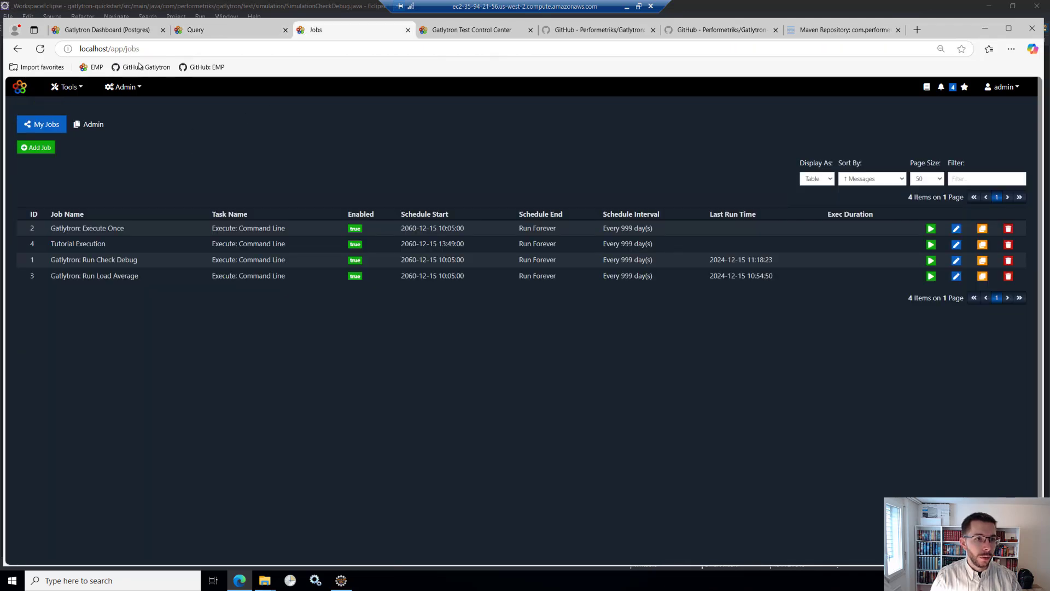
click(126, 34)
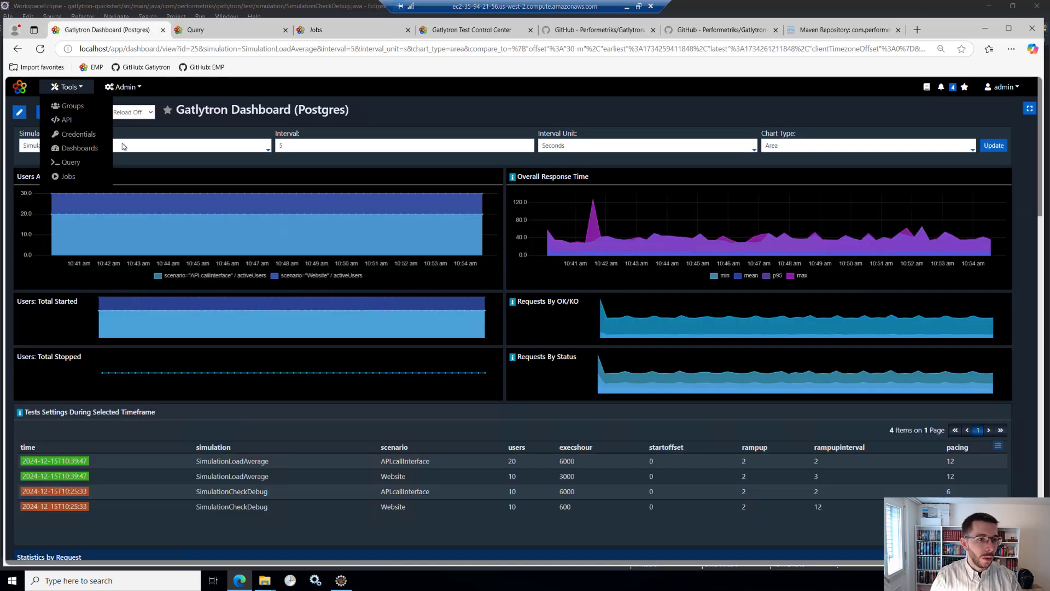
click(77, 148)
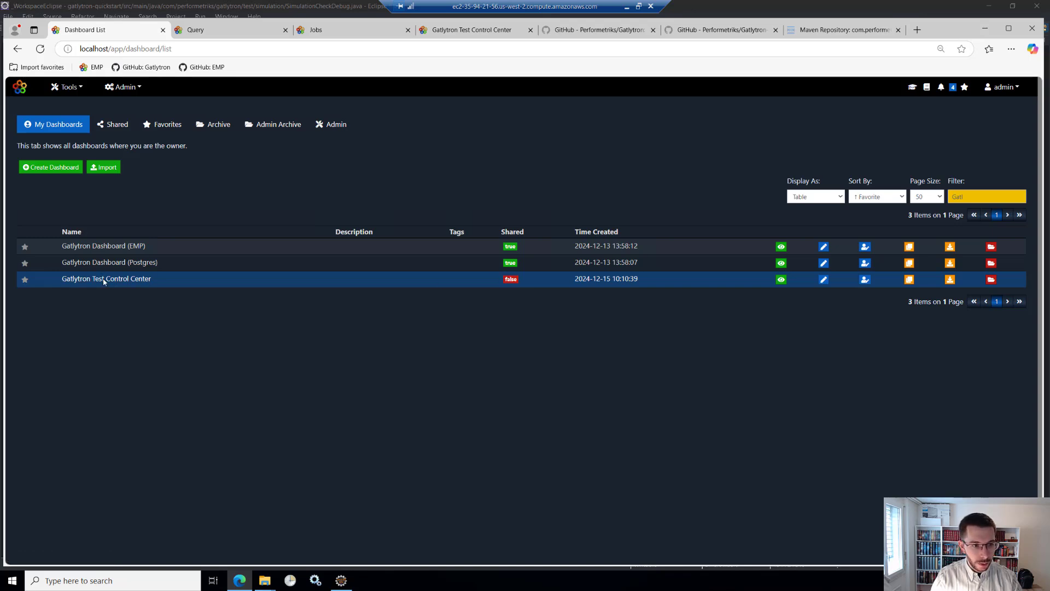
- Start a dashboard import and browse to the C:\Data\Repositories\Gatlytron-Quickstart folder for the file to import
click(103, 166)
click(309, 184)
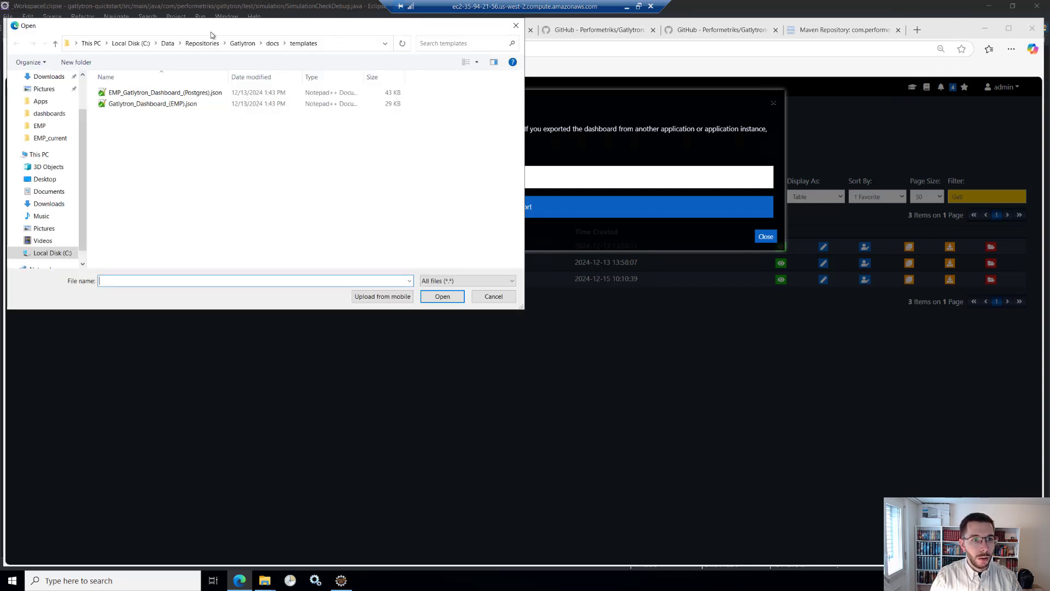
drag(229, 27, 408, 116)
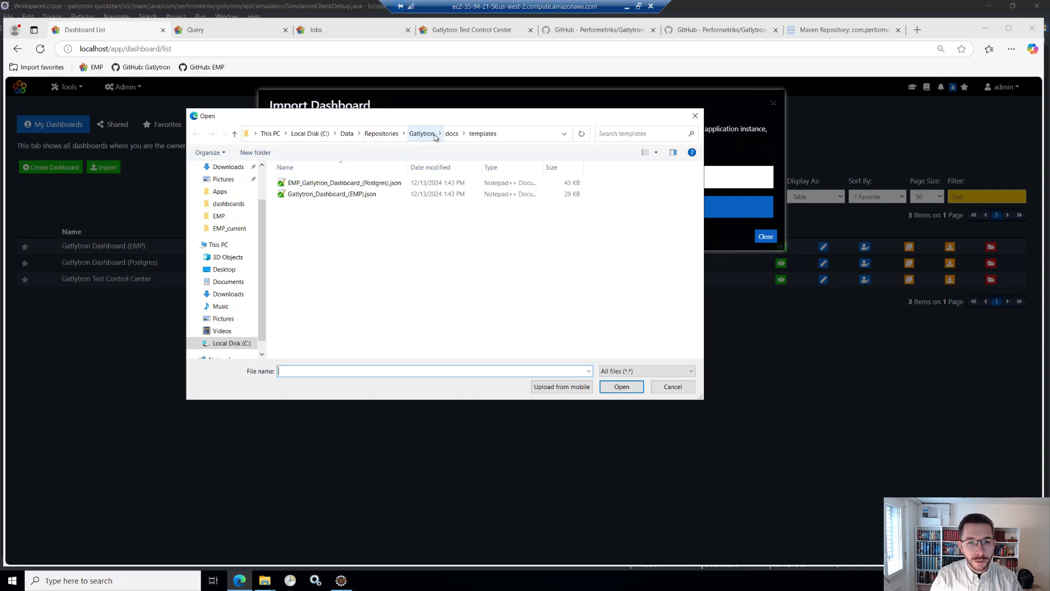
click(378, 135)
double_click(322, 205)
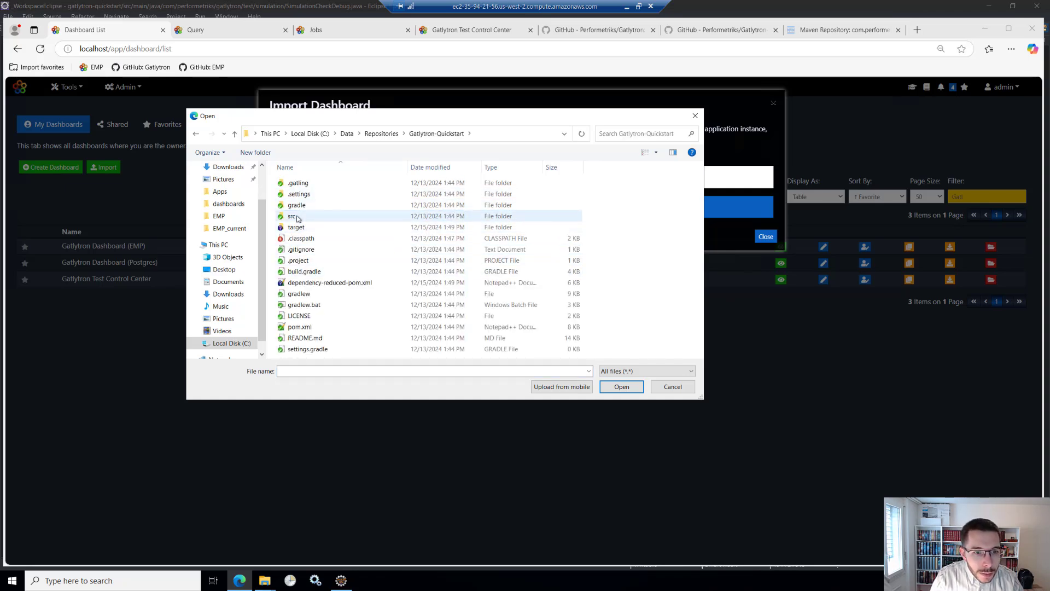
- Switch to File Explorer, open Git Bash in the Gatlytron-Quickstart folder and update the repository with git pull
mouse_move(267, 585)
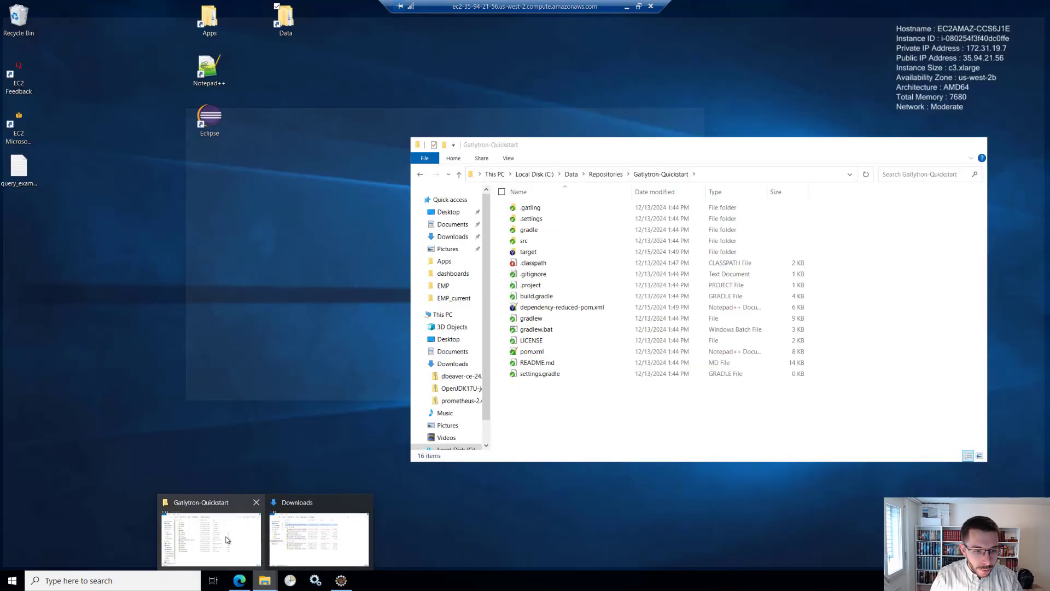
click(241, 533)
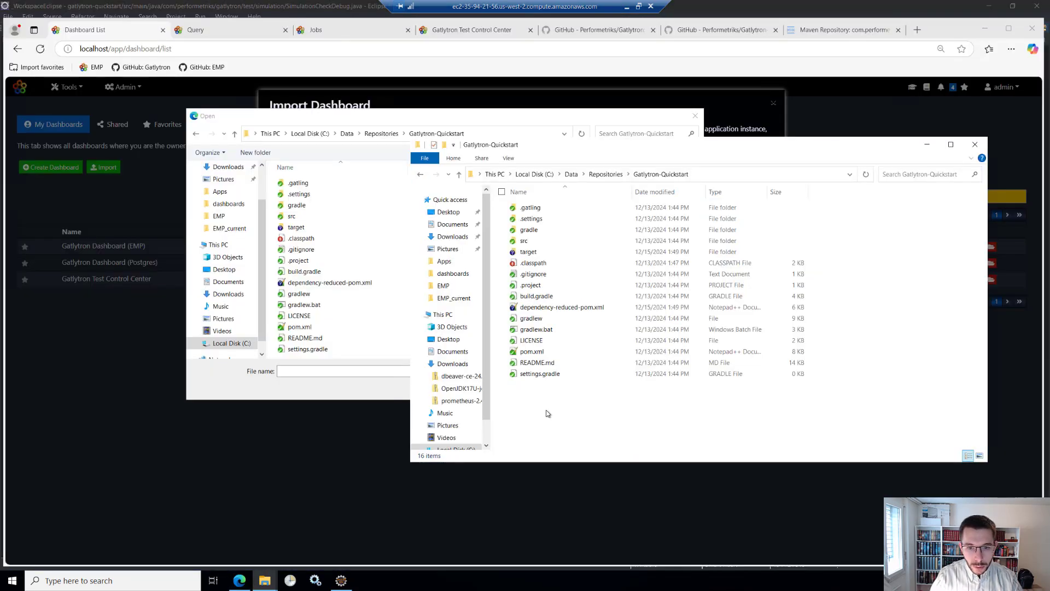
right_click(544, 415)
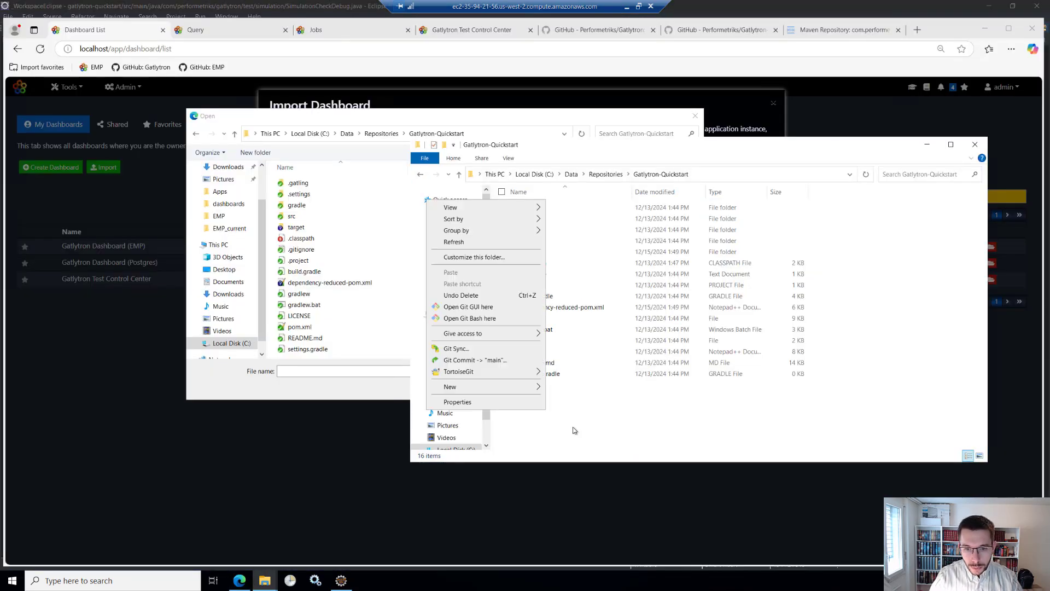
click(481, 322)
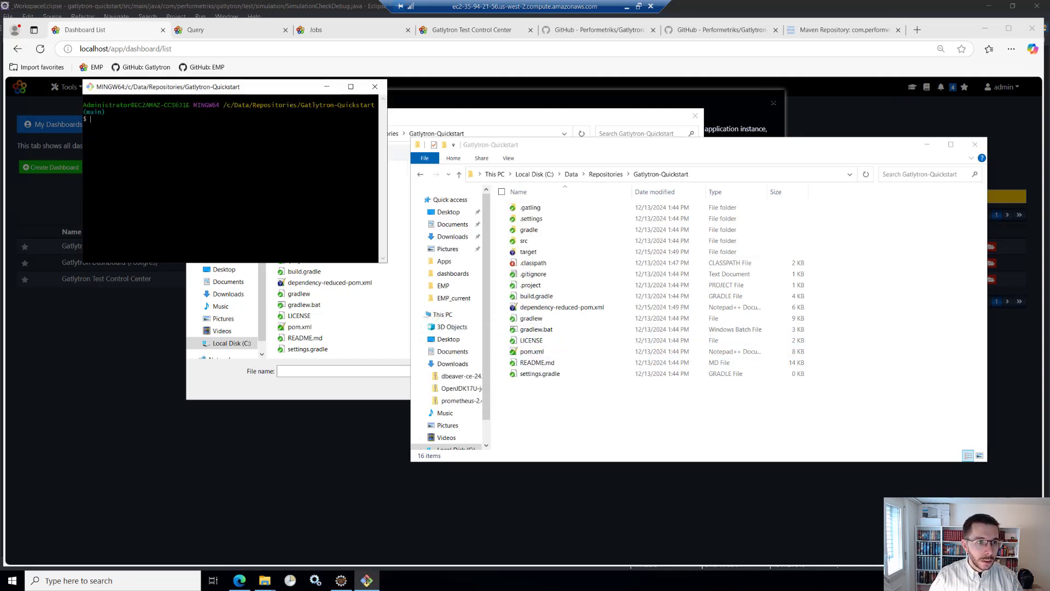
text(git )
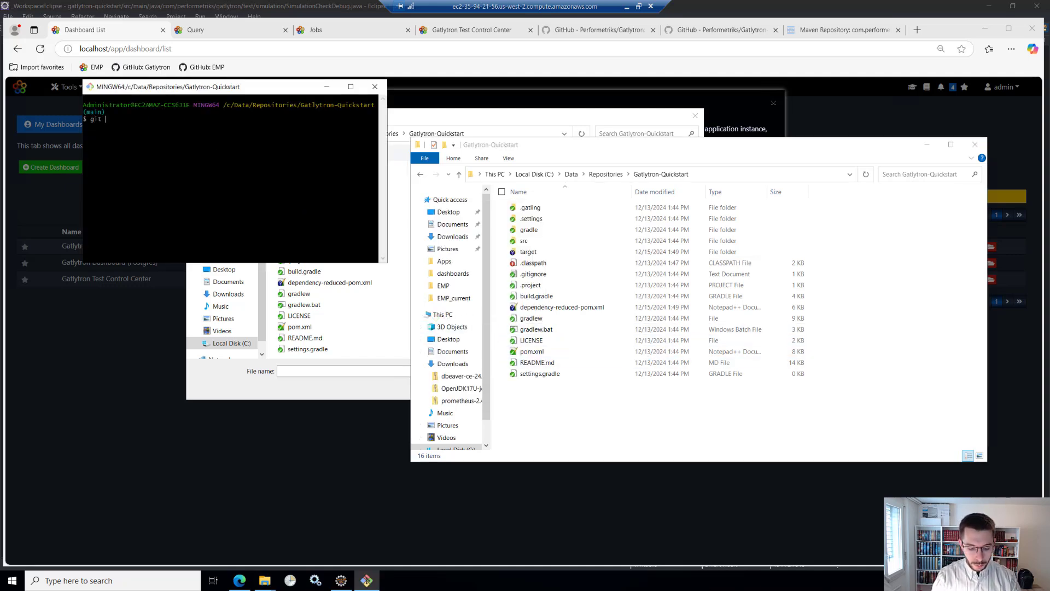
text(pull)
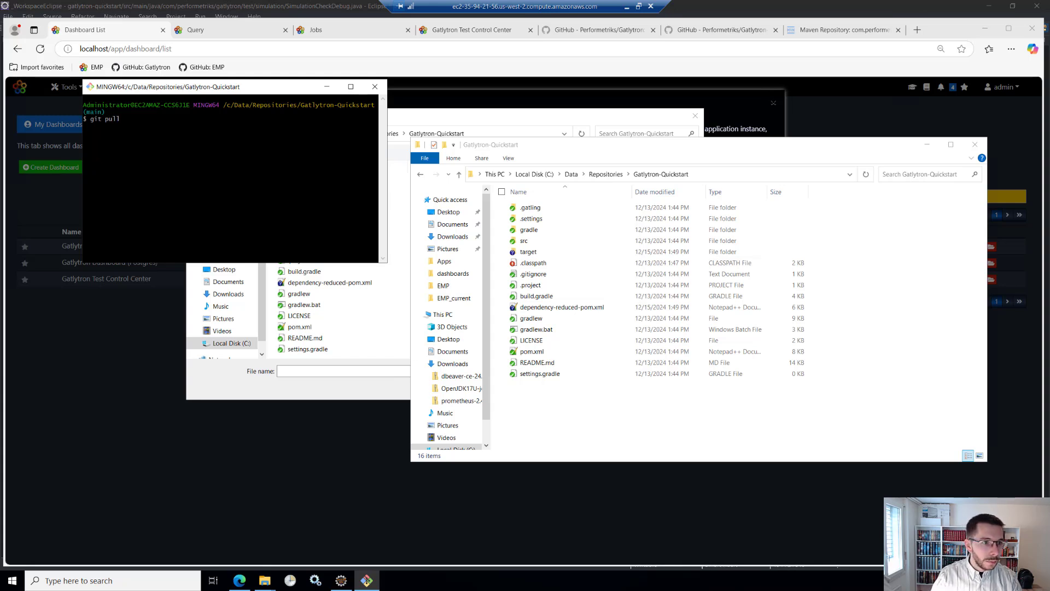
key(Return)
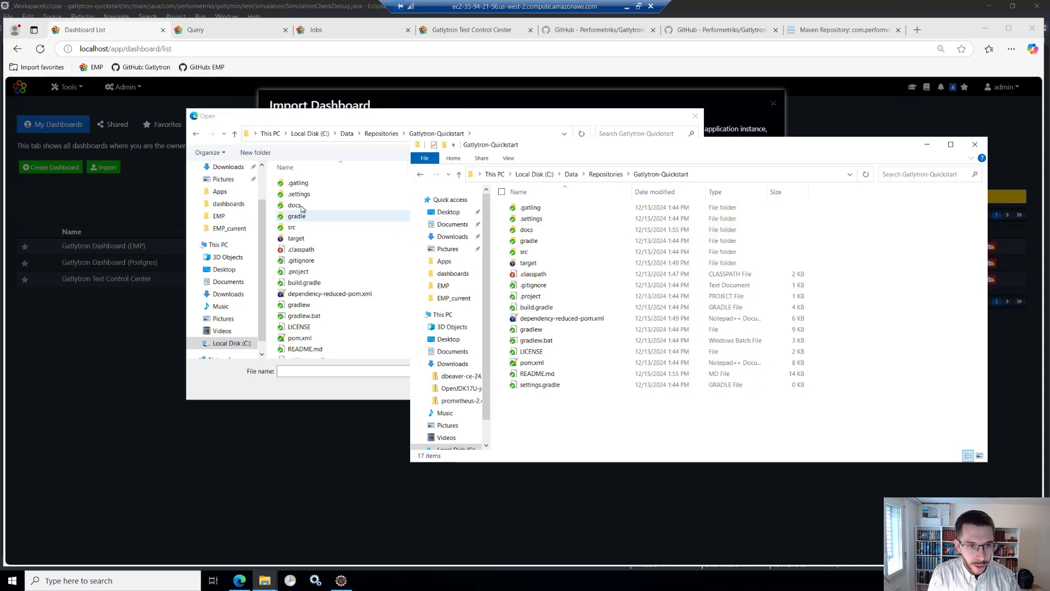
- Import the dashboard from Gatlytron_Test_Control_Center.json in the repository's docs\templates folder
click(347, 126)
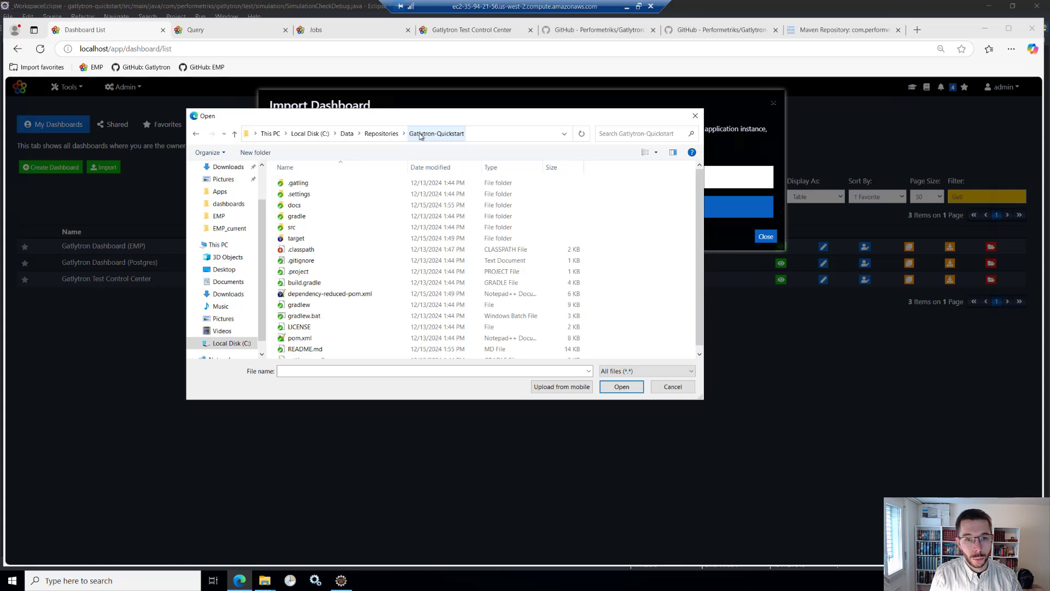
double_click(299, 205)
double_click(312, 183)
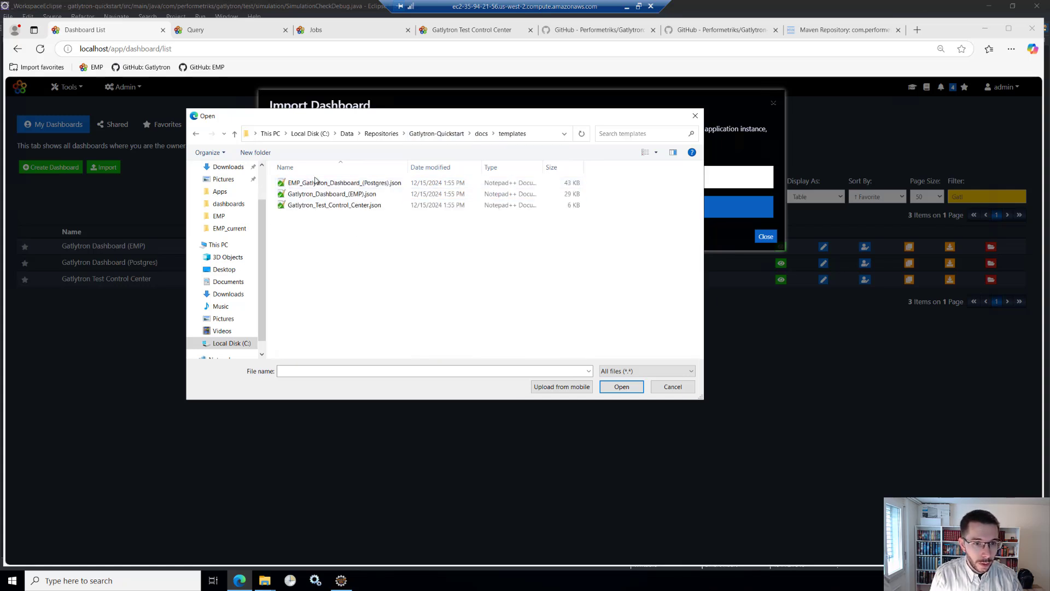
click(336, 206)
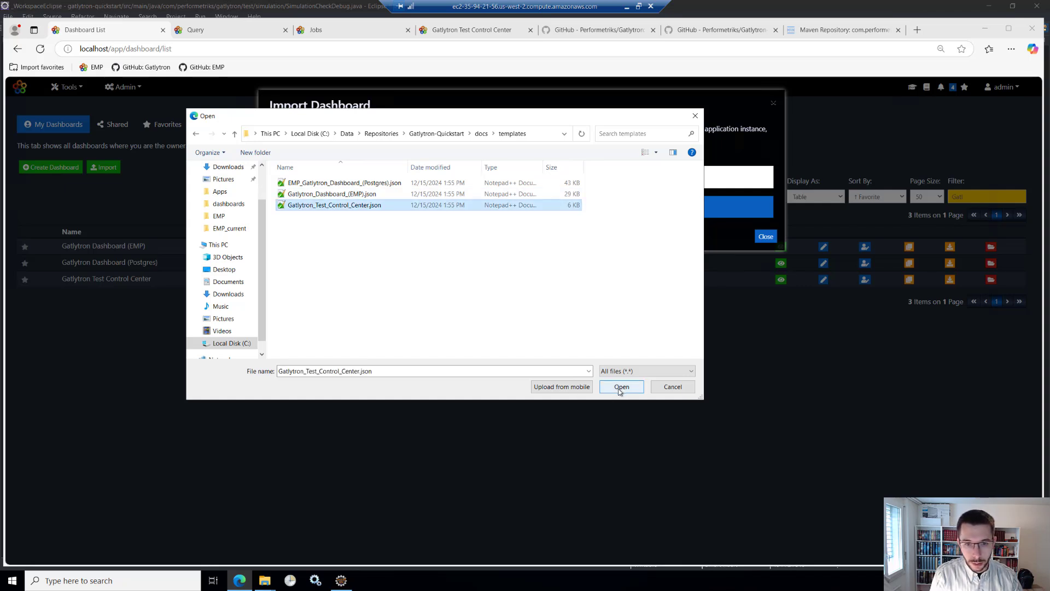
click(620, 389)
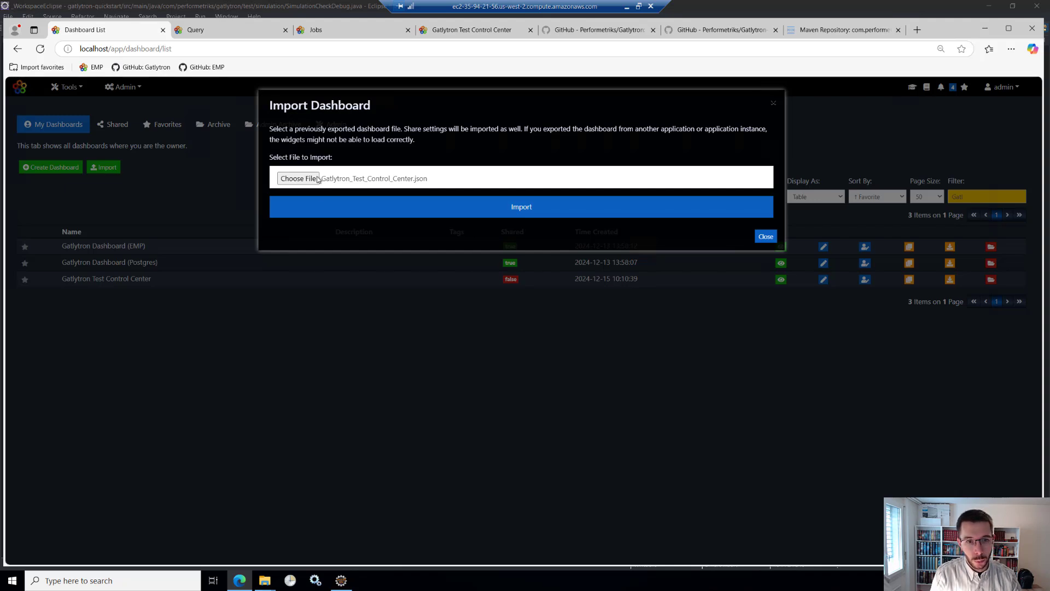
click(516, 207)
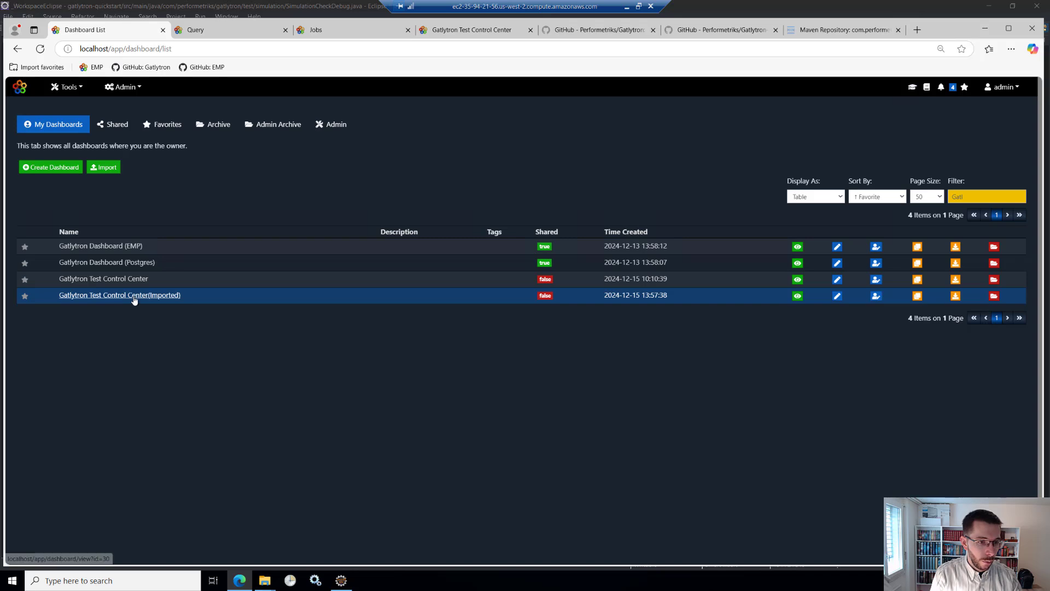
- Open the Gatlytron Test Control Center(Imported) dashboard and put it into edit mode
click(107, 297)
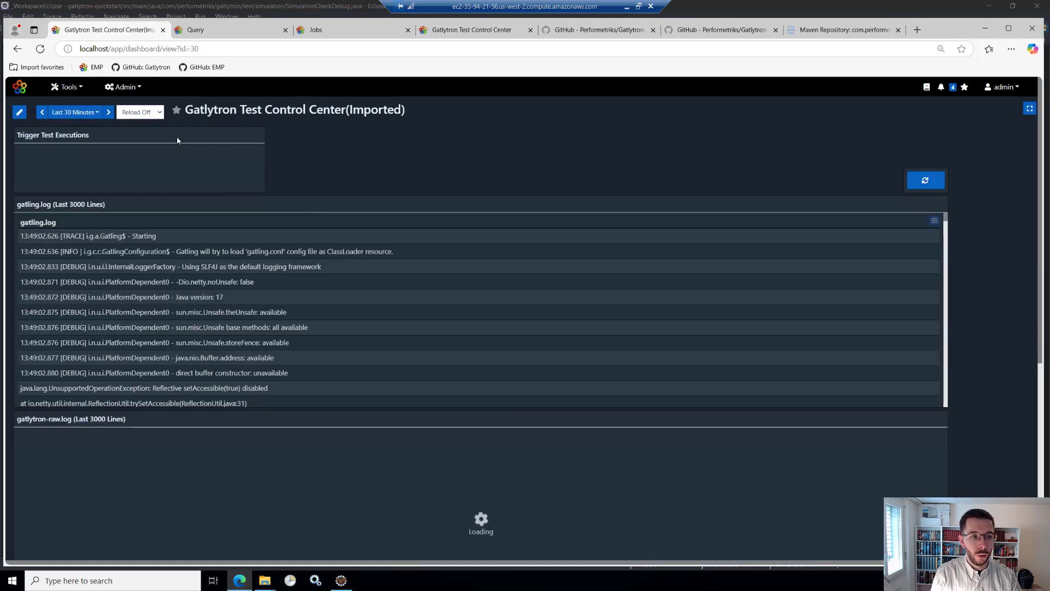
click(18, 113)
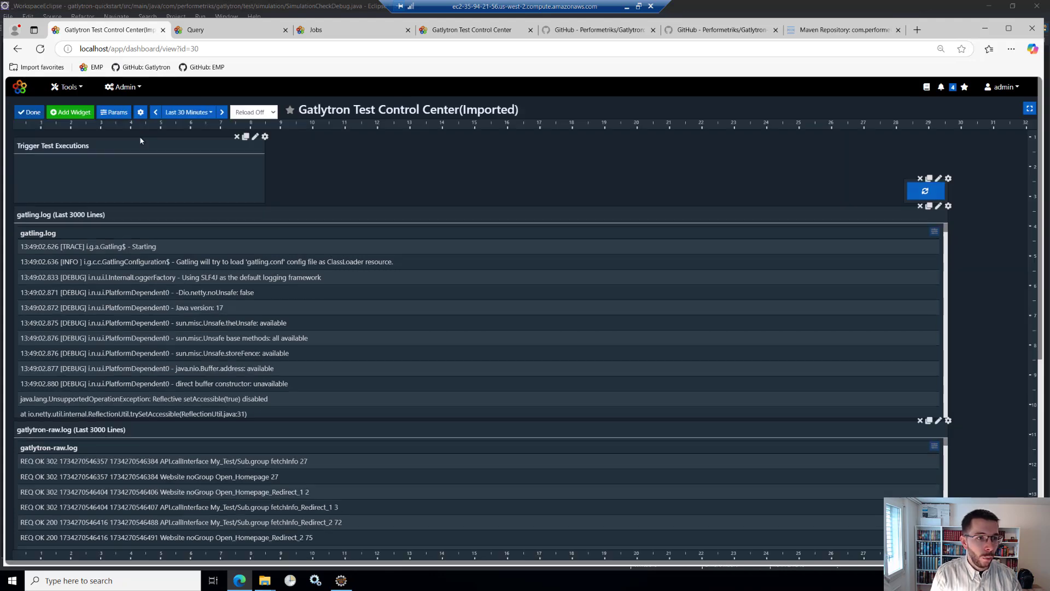
- Check the dashboard's workdir parameter and save it with the value C:\Data\Repositories\Gatlytron-Quickstart
click(113, 113)
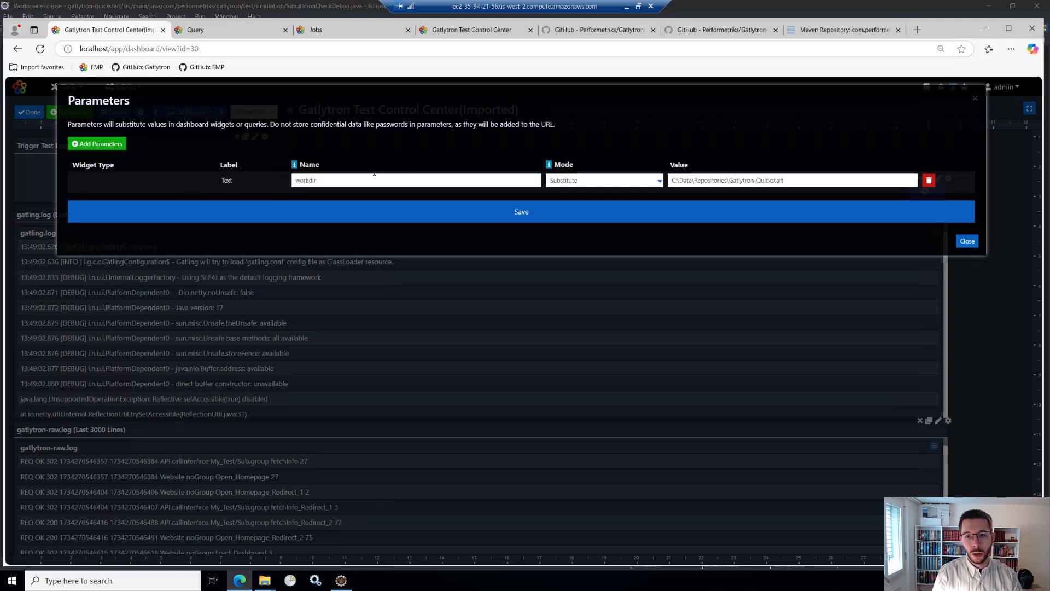
double_click(295, 180)
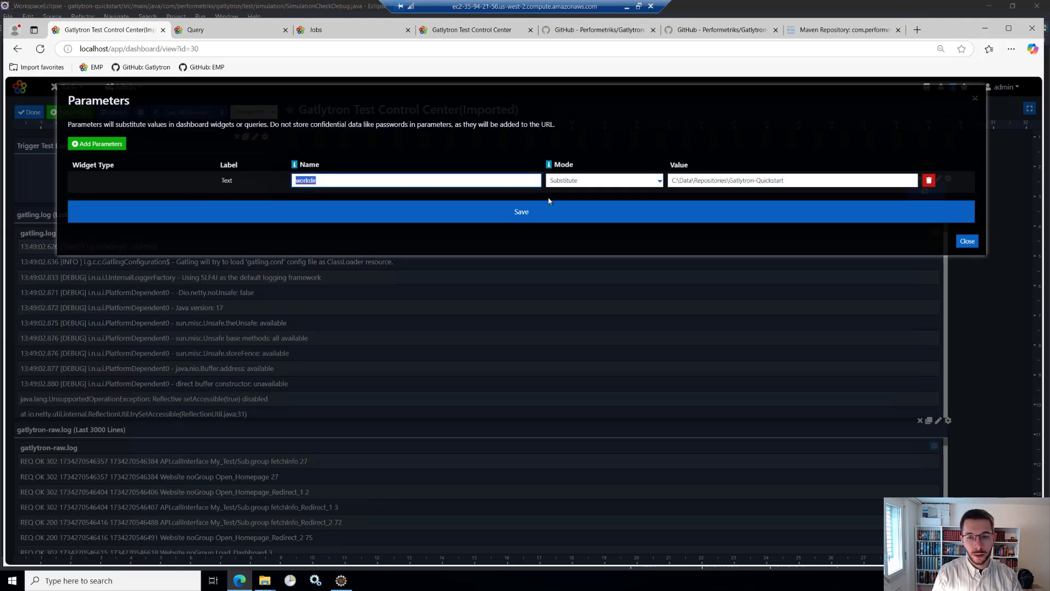
drag(795, 180, 677, 184)
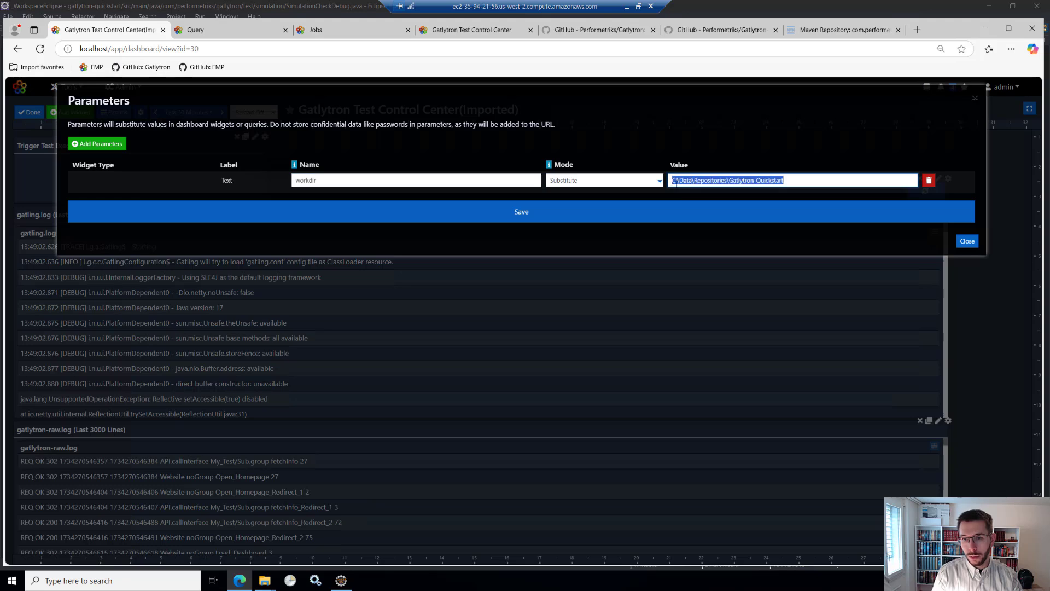
click(793, 182)
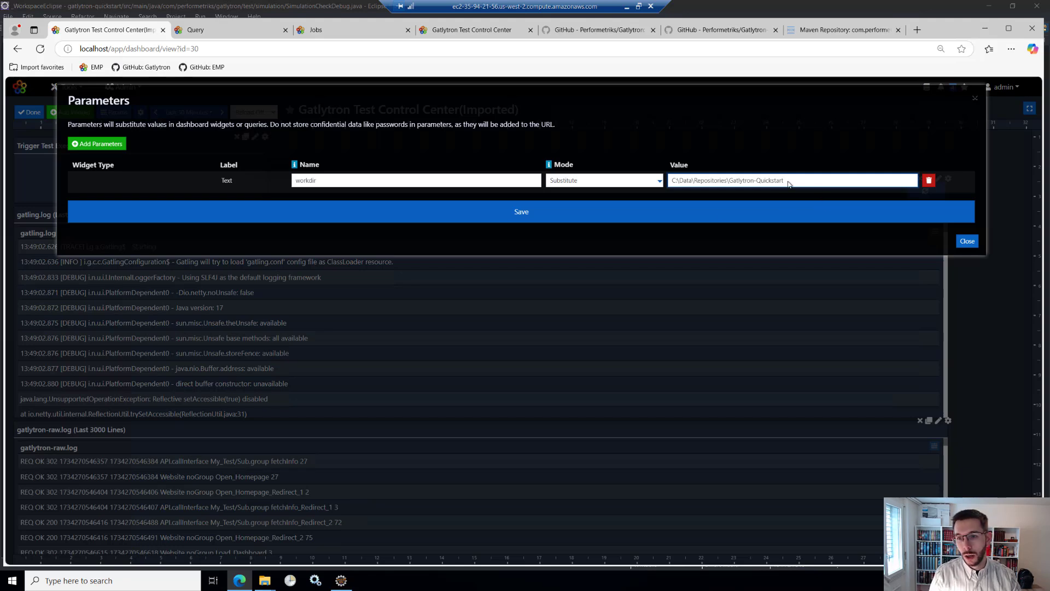
drag(801, 182, 666, 192)
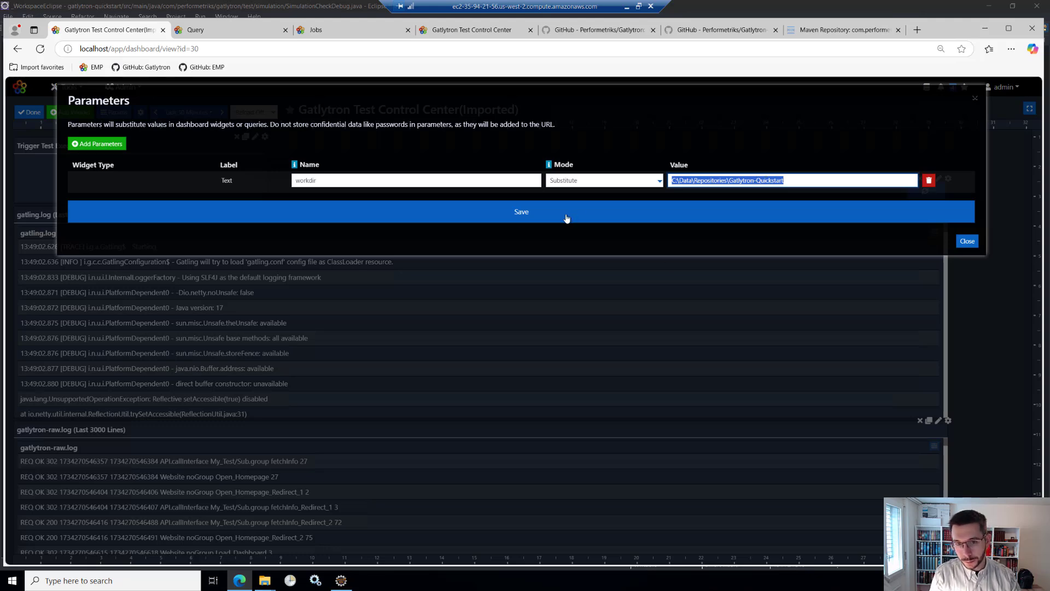
click(521, 216)
click(965, 241)
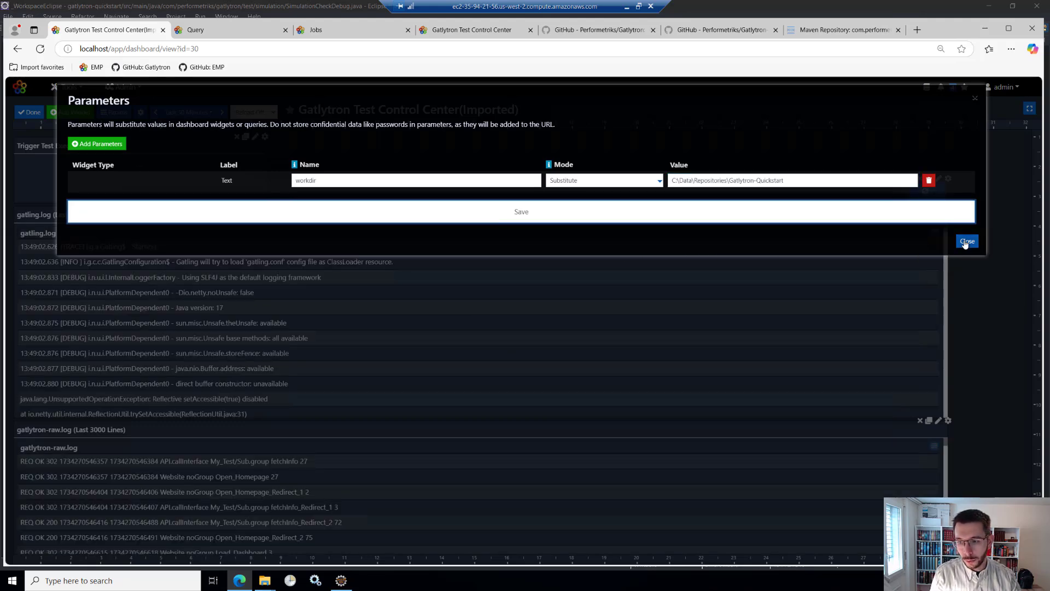
- Assign the Tutorial Execution job to the Trigger Test Executions widget and save its settings
click(255, 140)
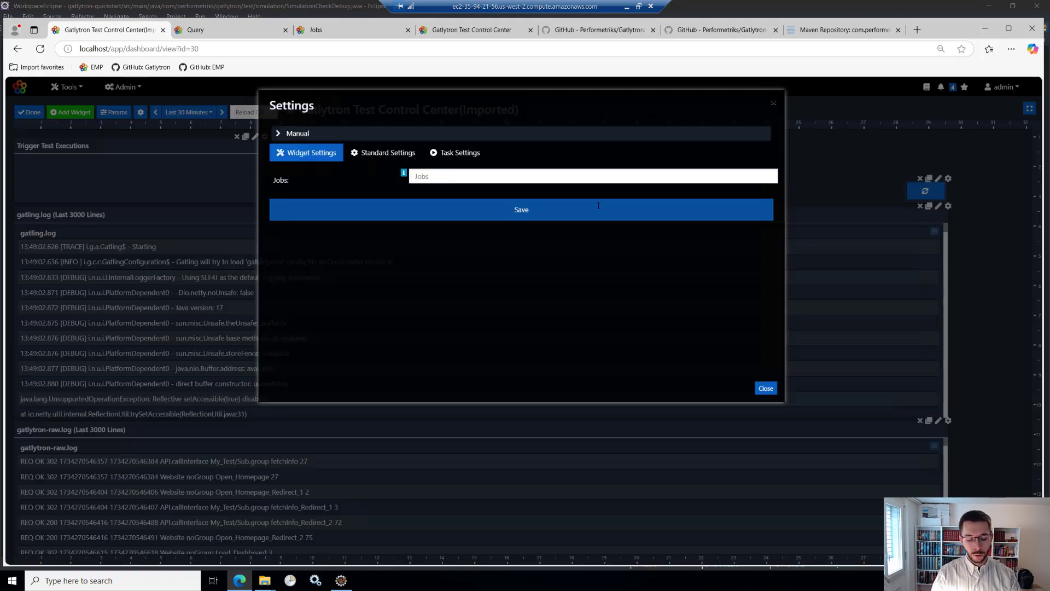
text(Tu)
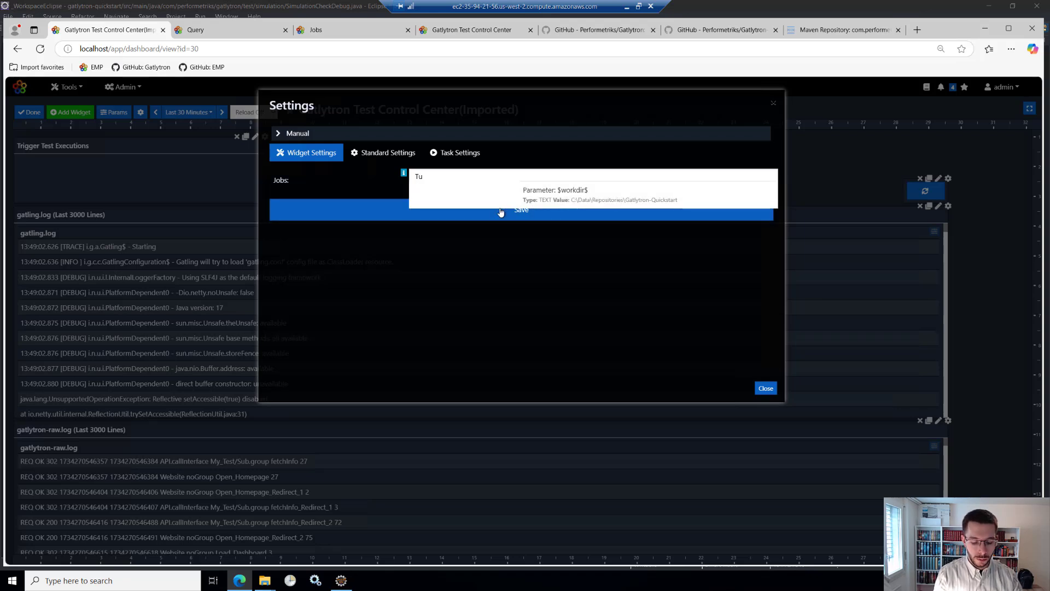
text(rt)
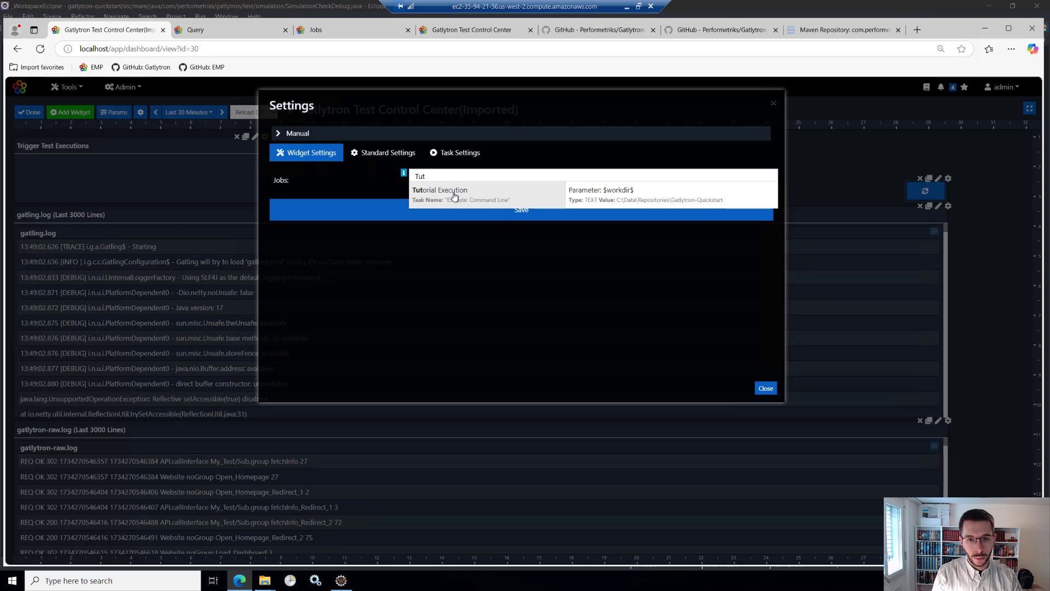
click(452, 195)
click(528, 211)
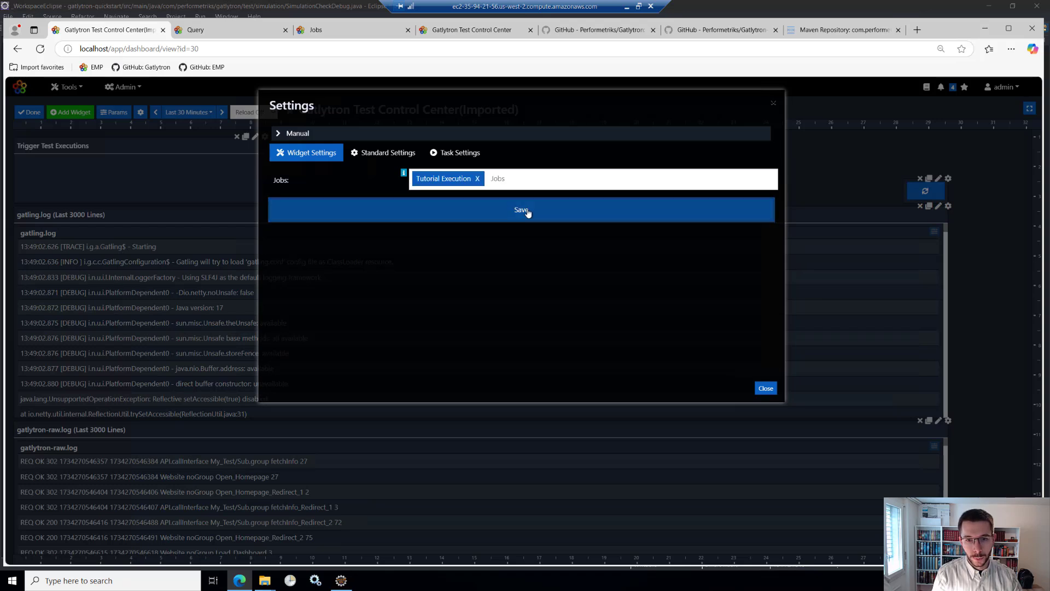
click(764, 388)
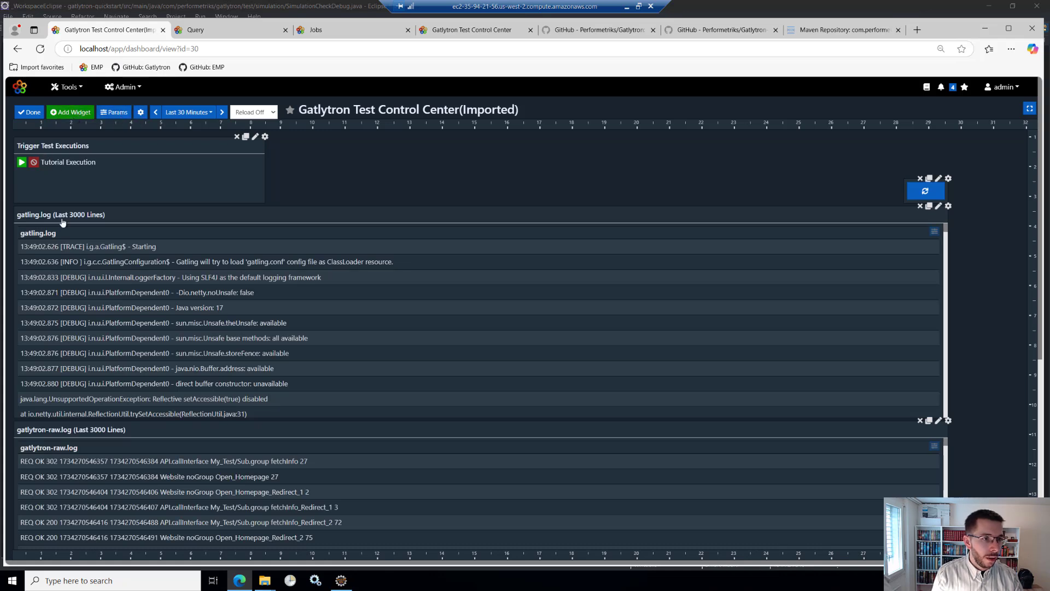
- View the advanced widget types available for adding to the dashboard
click(65, 113)
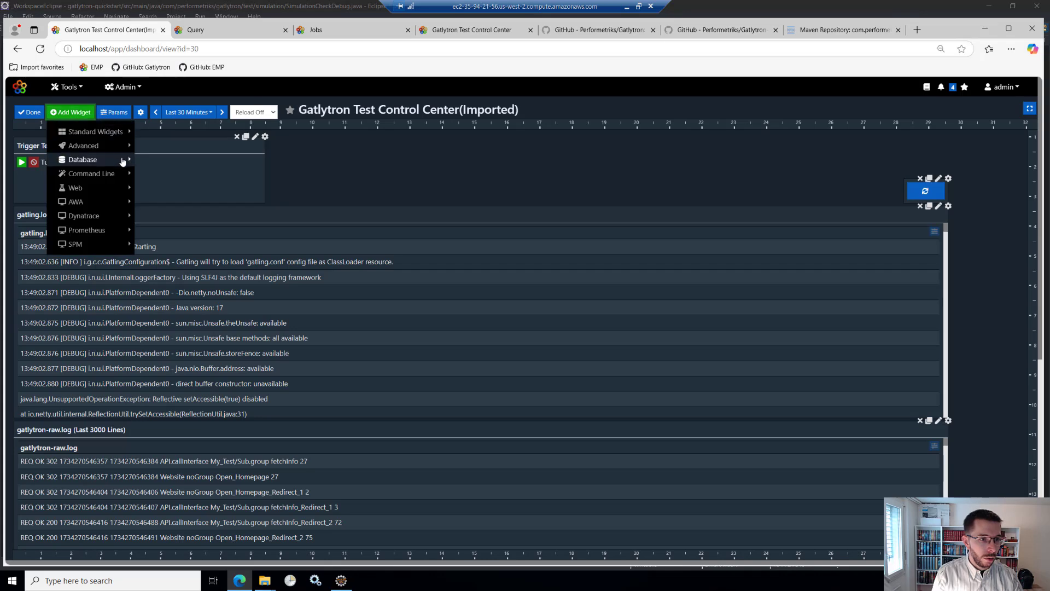
click(93, 146)
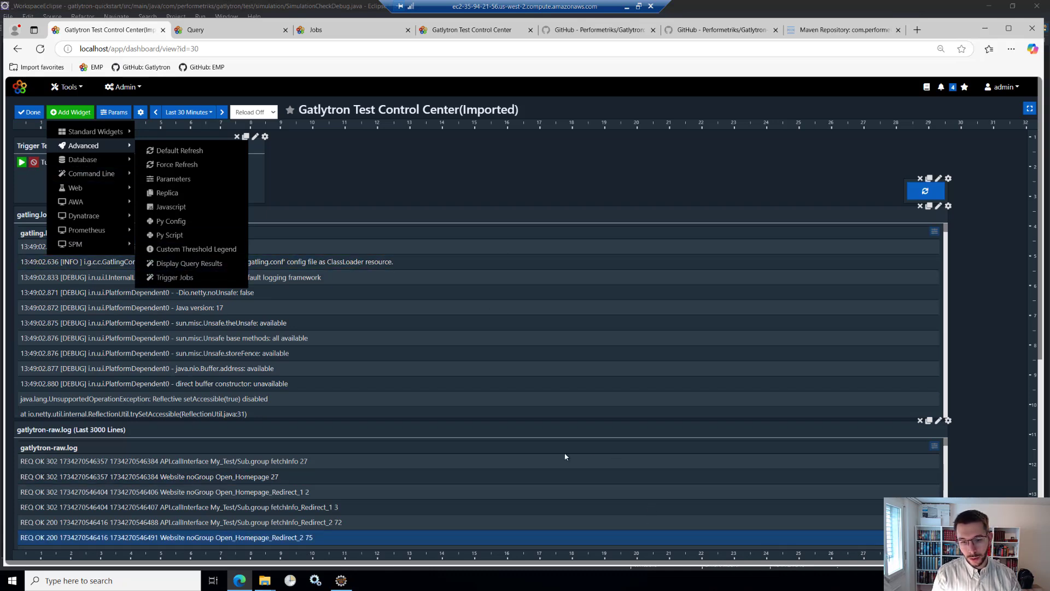
click(375, 163)
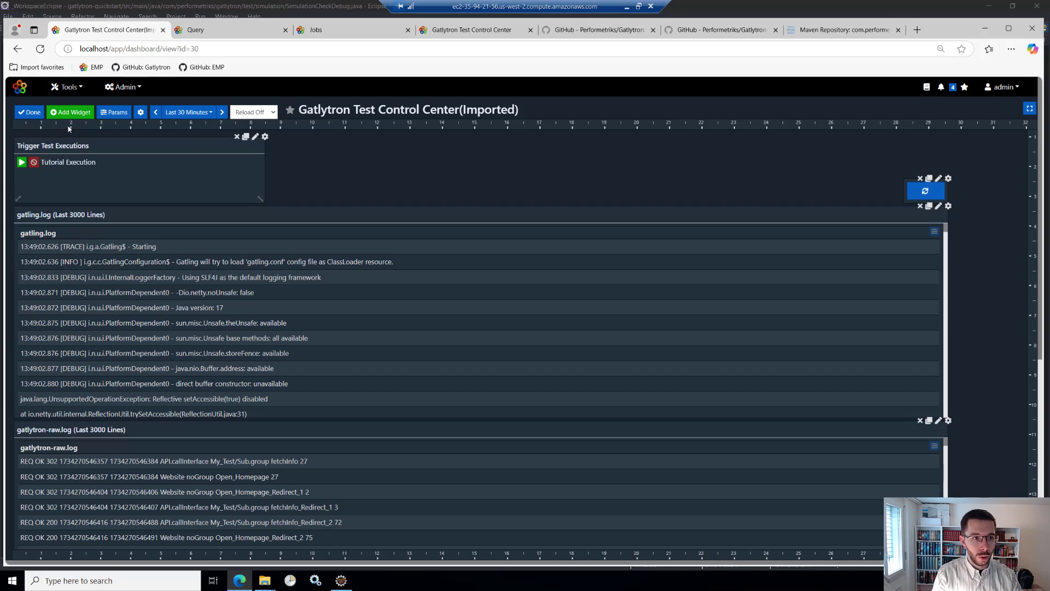
- Finish editing the dashboard and run the Tutorial Execution job from the Trigger Test Executions widget
click(30, 113)
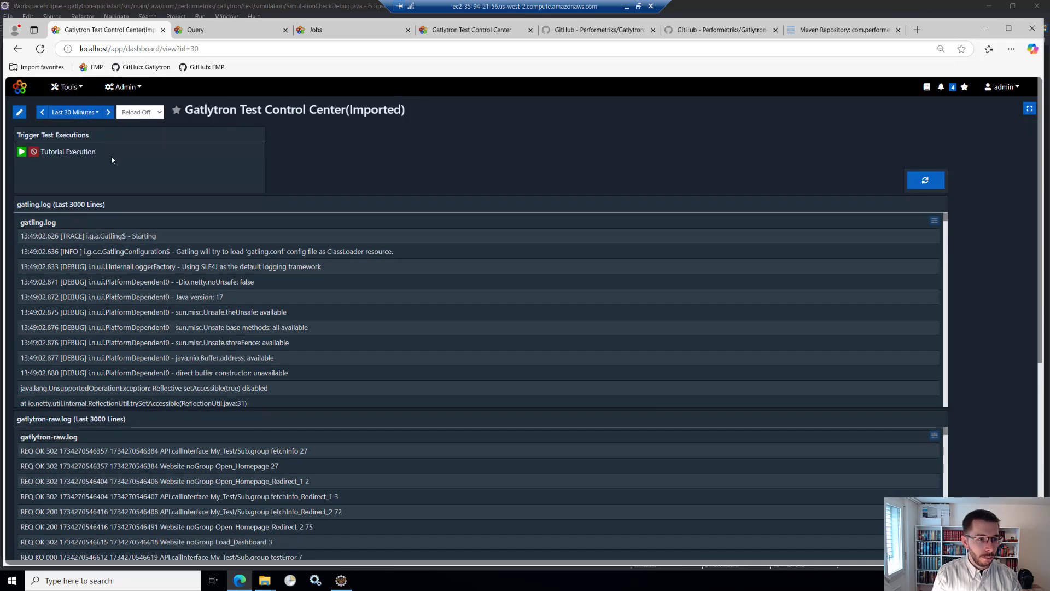
click(22, 152)
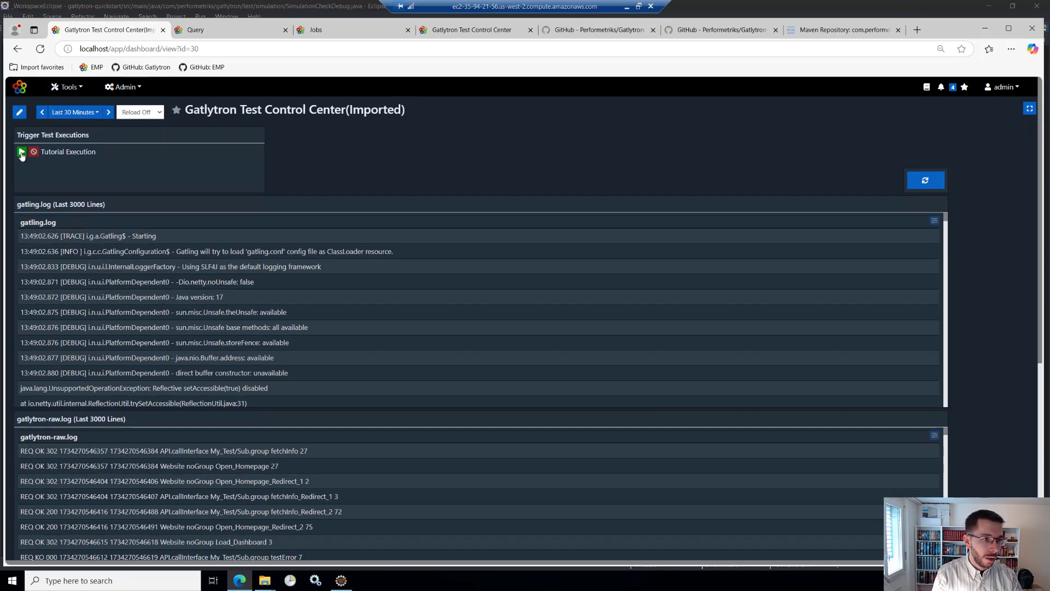
click(609, 164)
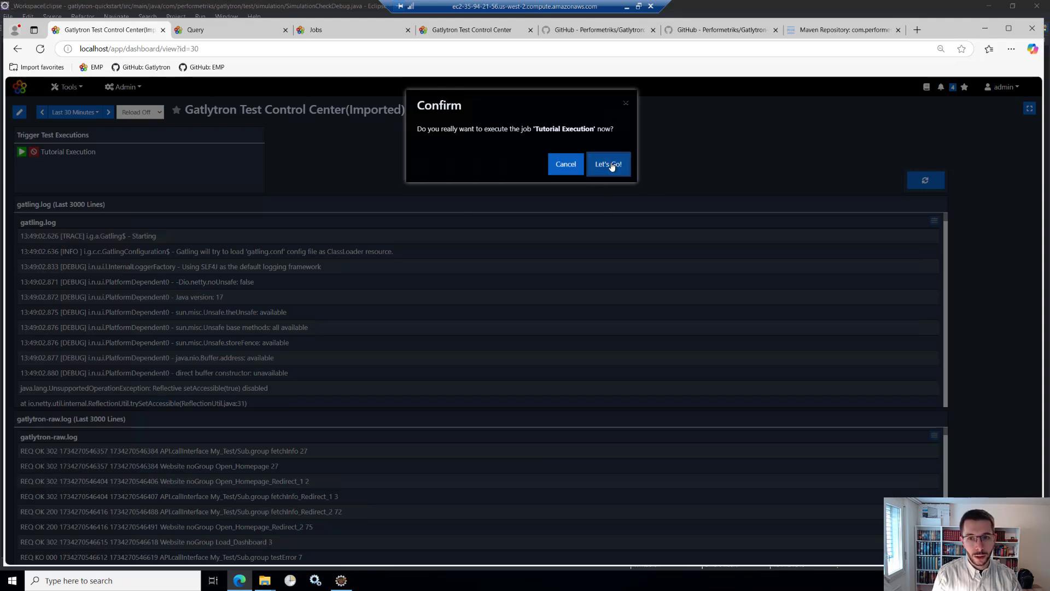
- Refresh the dashboard and look over the gatling.log, gatlytron-raw.log and statistics widgets
click(922, 181)
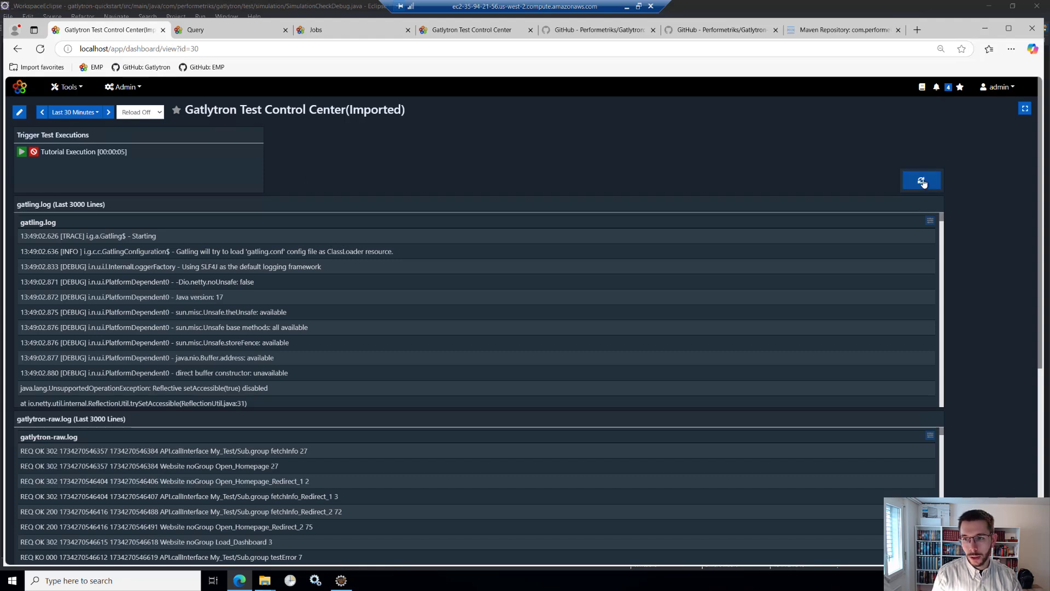
click(923, 181)
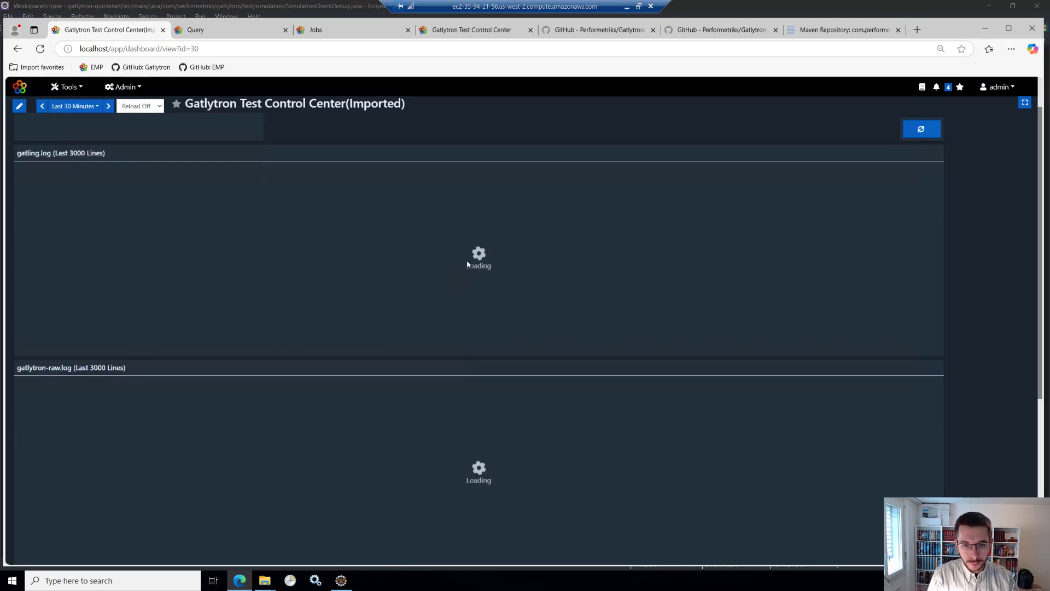
scroll(467, 264, down, 3)
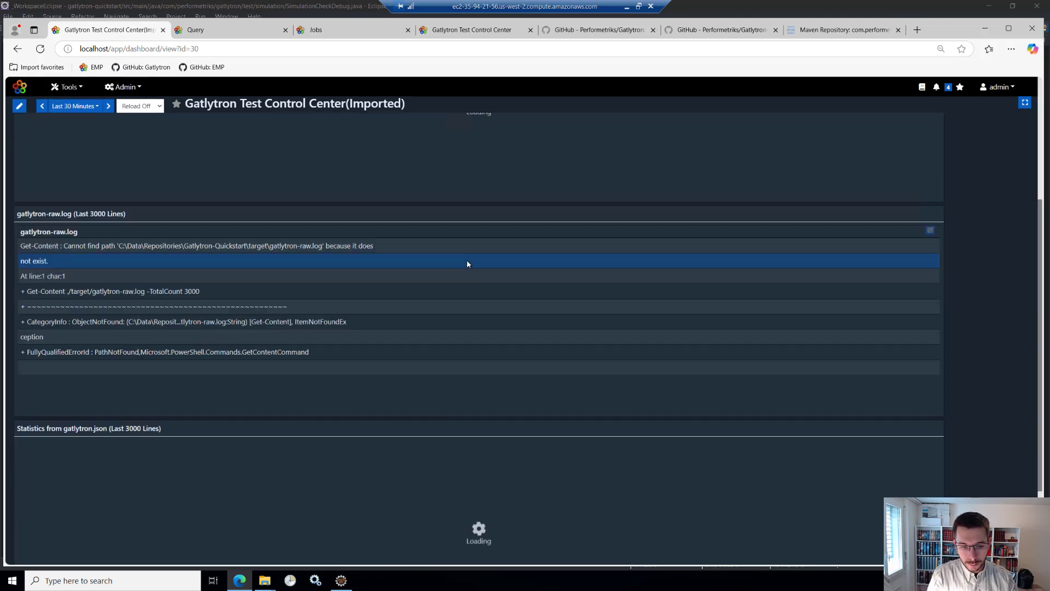
scroll(467, 264, up, 4)
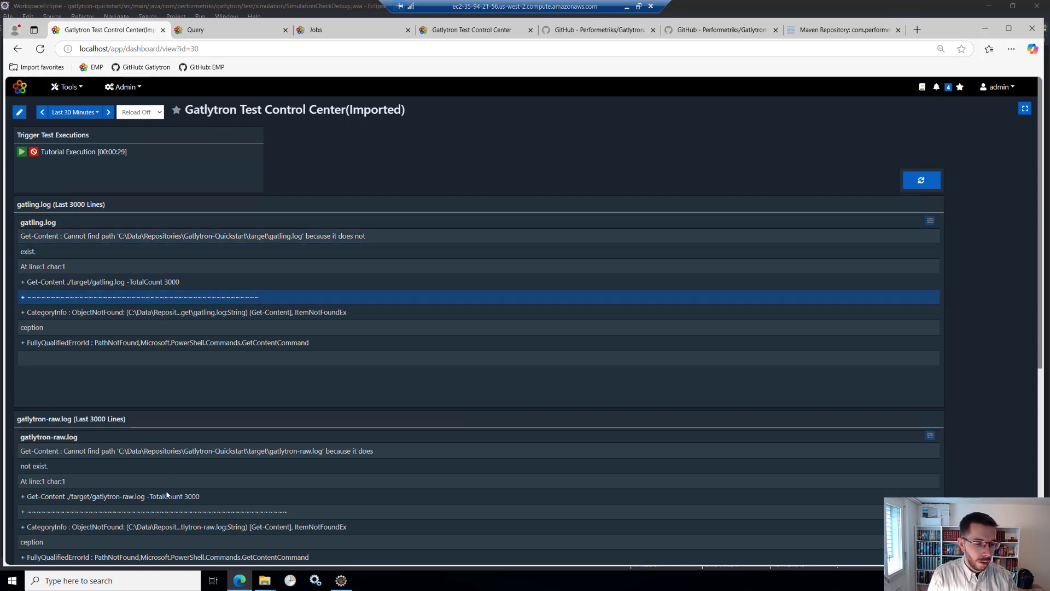
- Inspect the PowerShell Get-Content command in the gatling.log widget's query, then leave its settings and edit mode without changes
click(20, 112)
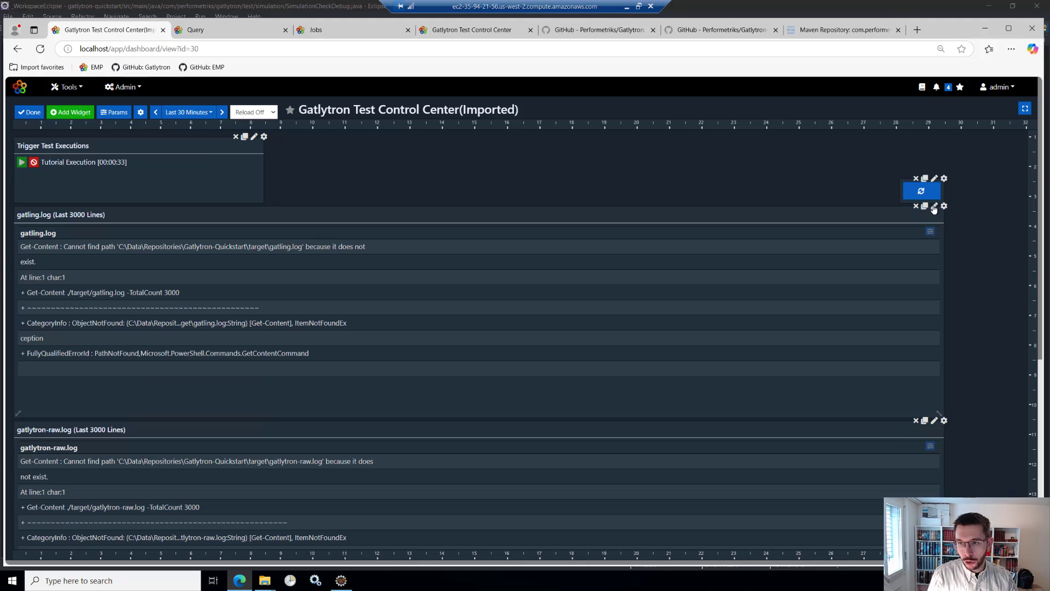
click(934, 206)
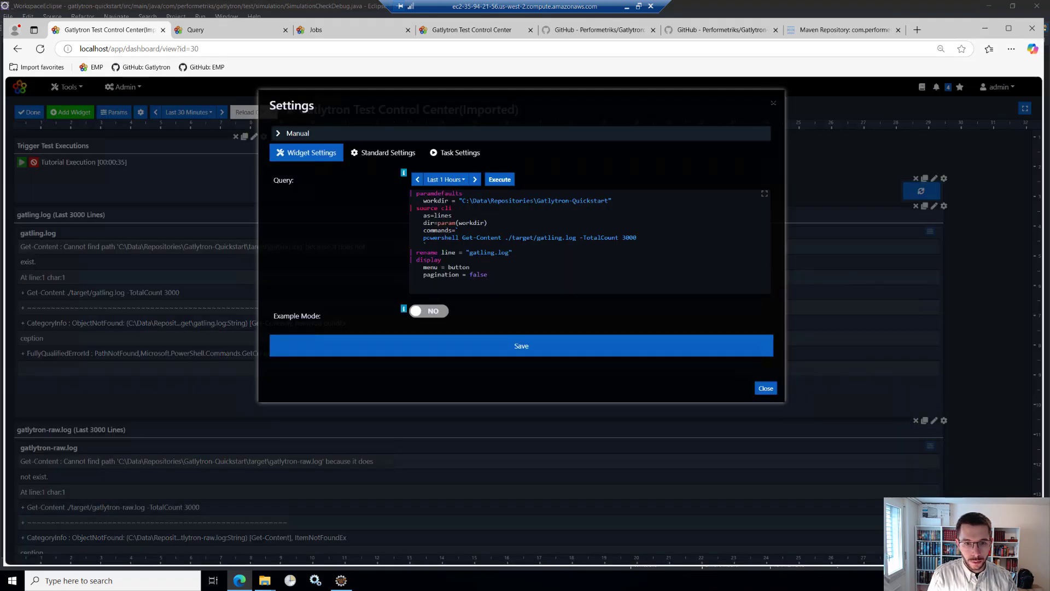
drag(423, 237, 505, 238)
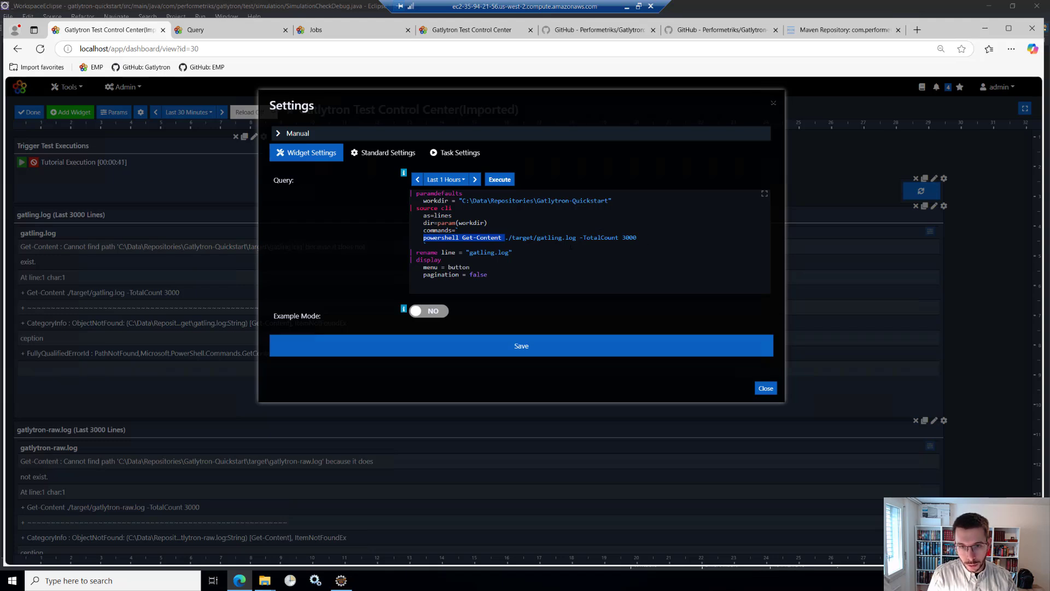
click(773, 103)
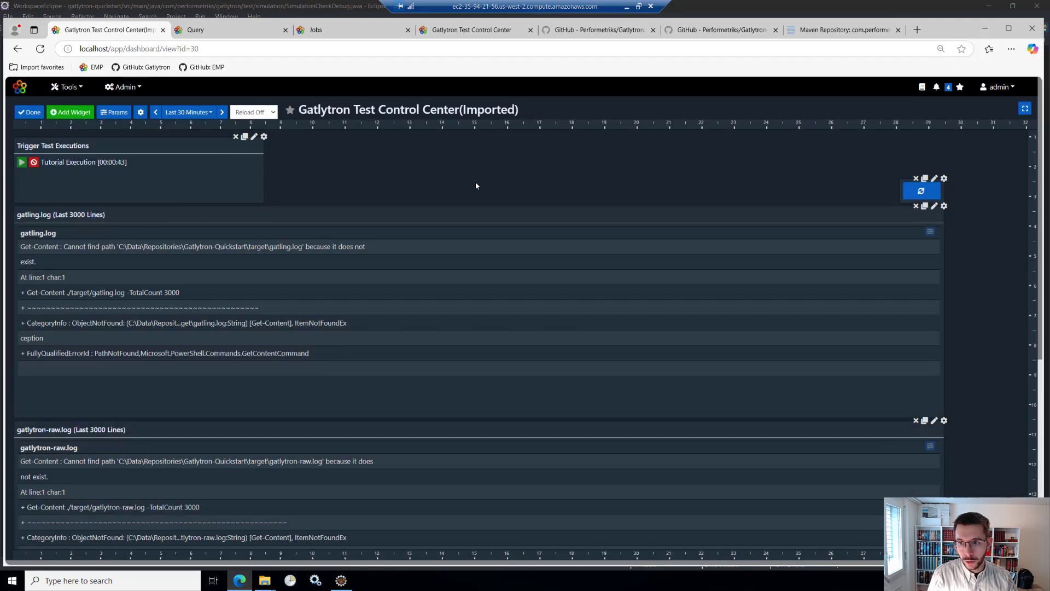
click(31, 113)
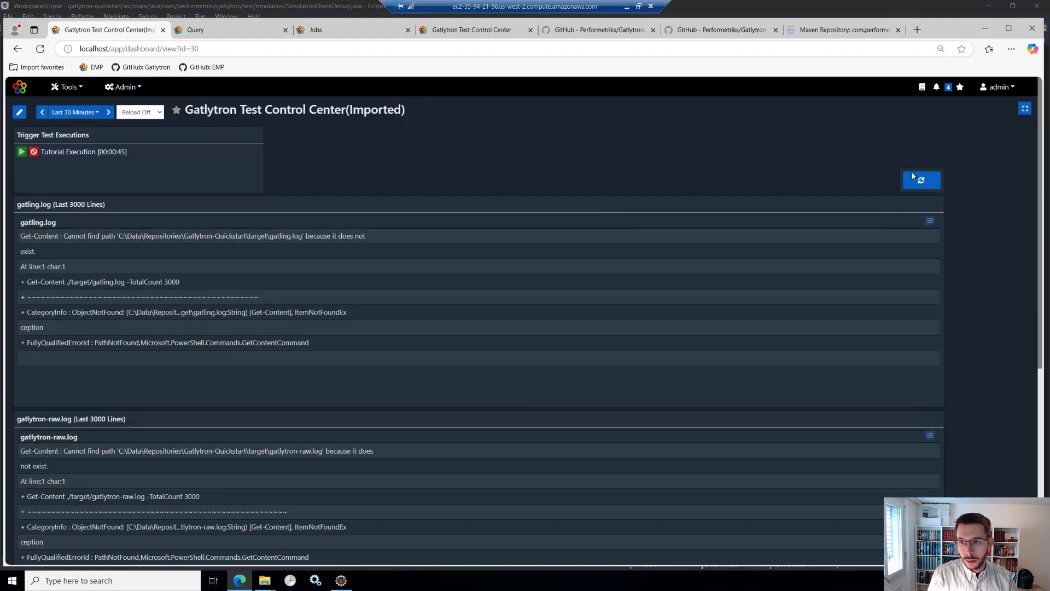
- Refresh the dashboard again and check the log and statistics widgets for output from the current test run
click(927, 186)
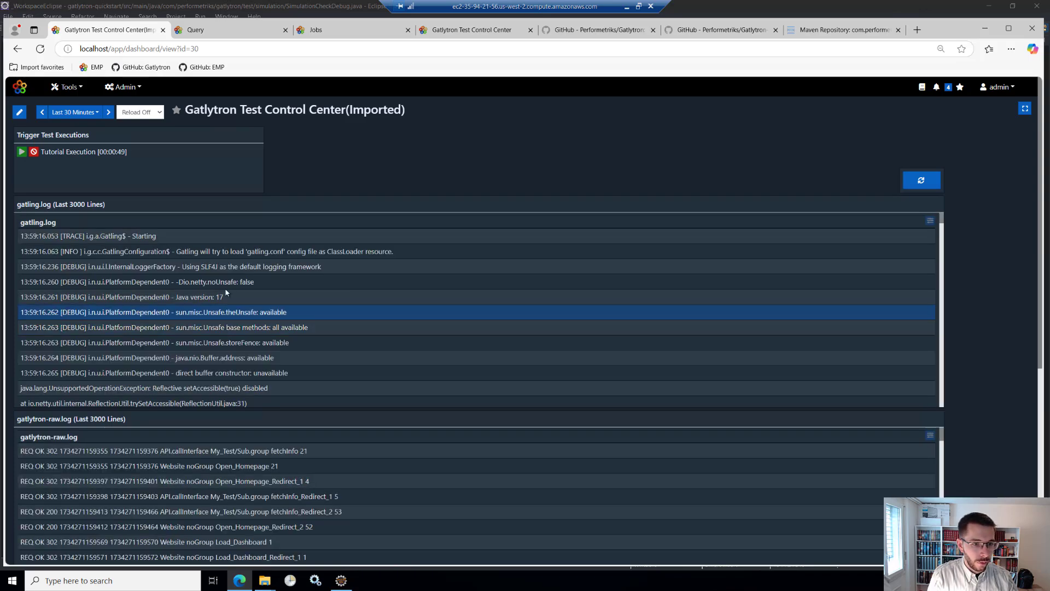
scroll(988, 333, down, 6)
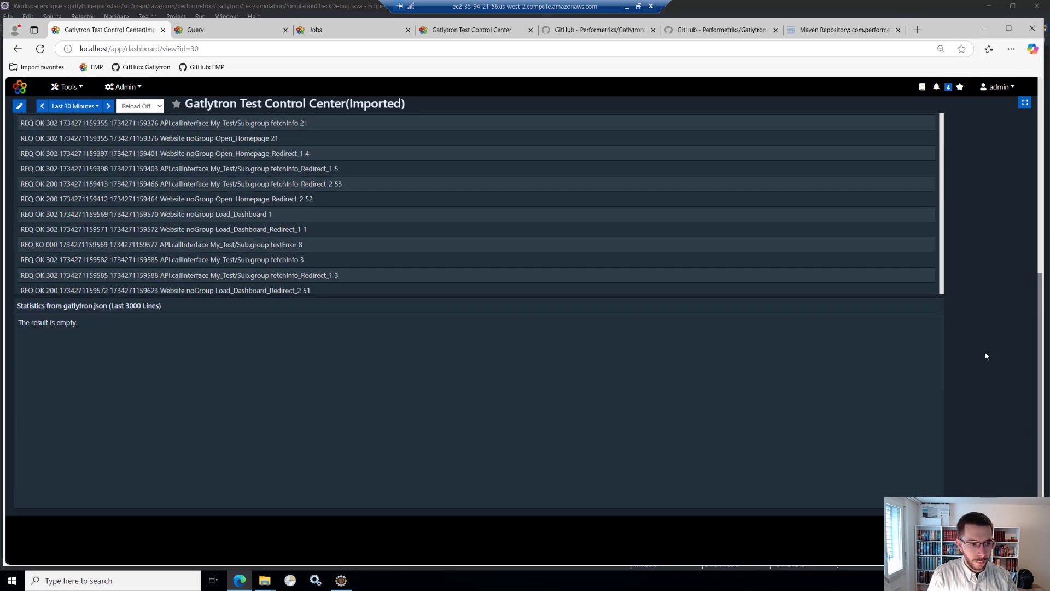
scroll(472, 285, up, 6)
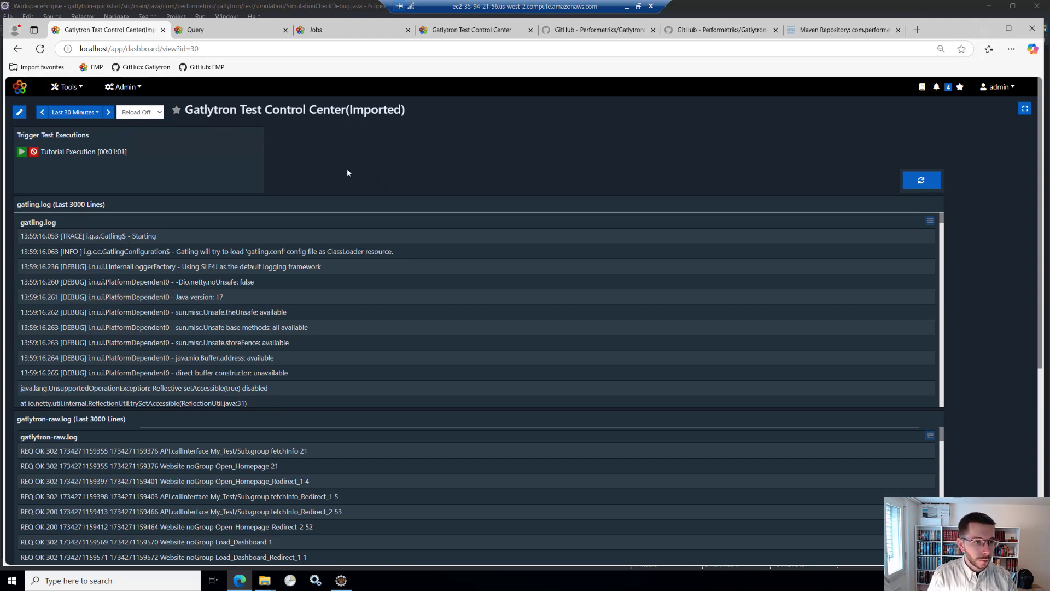
- Put the dashboard back into edit mode and review the jobs assigned in the Trigger Test Executions widget's settings
click(18, 112)
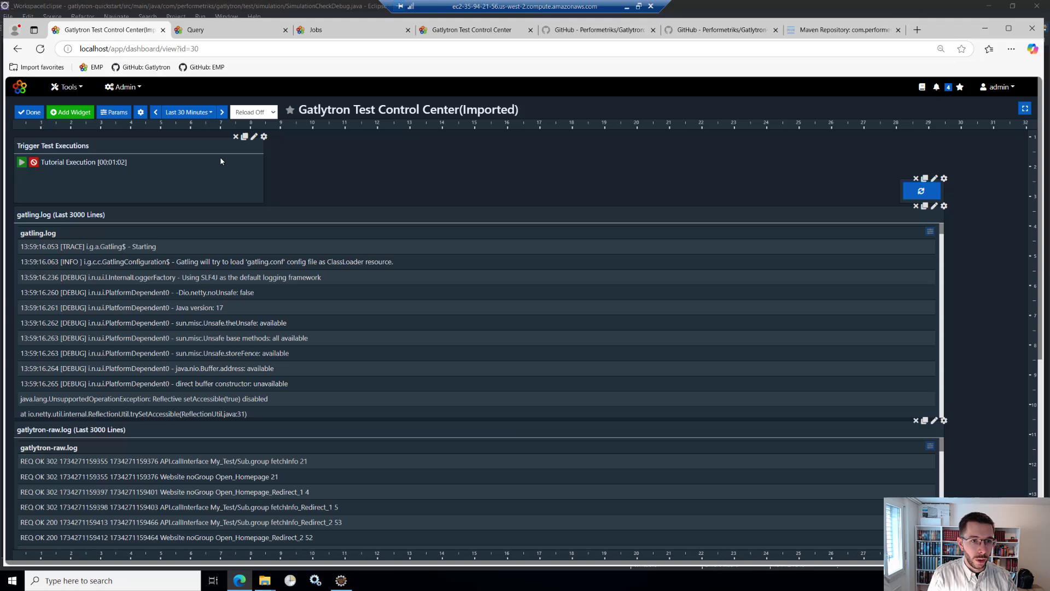
click(254, 136)
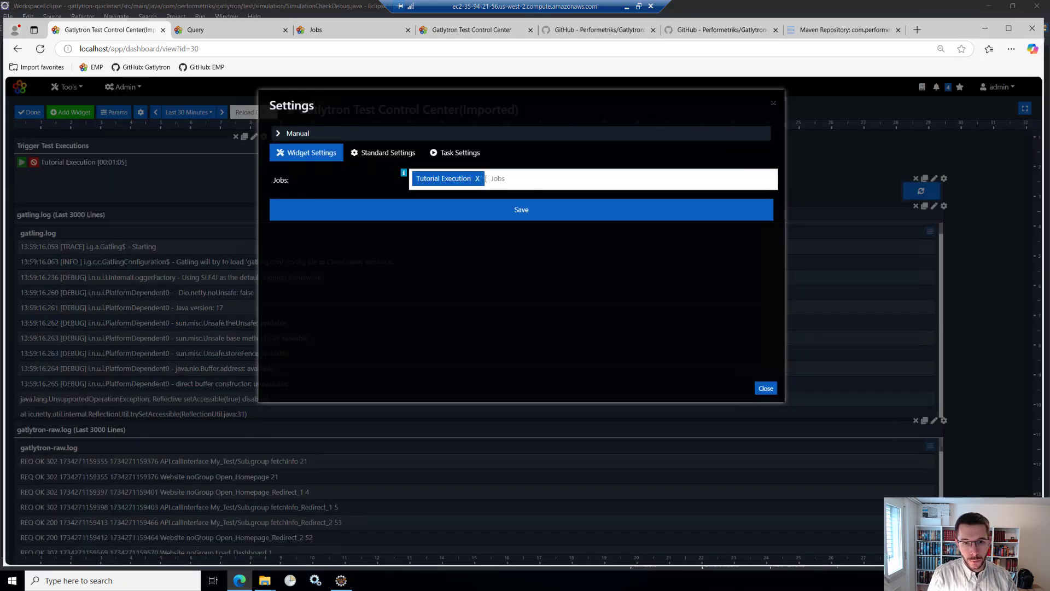
click(485, 179)
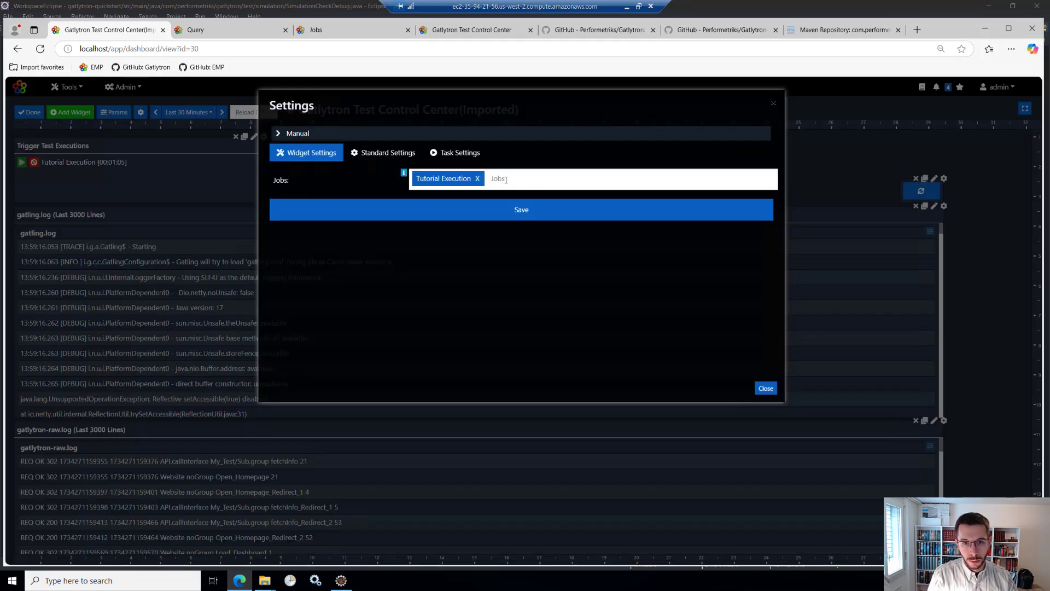
click(774, 104)
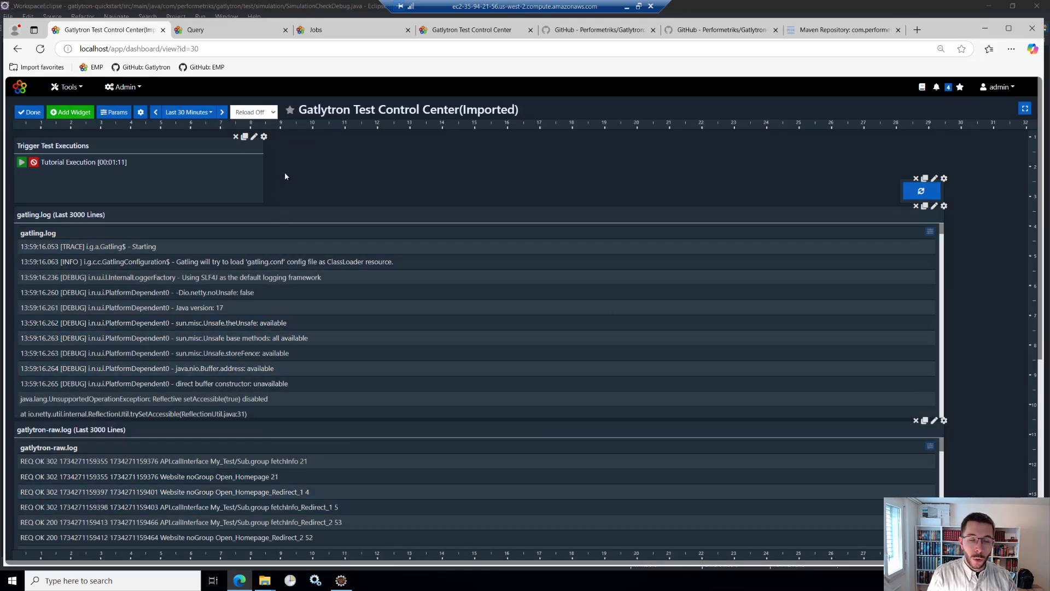
click(254, 137)
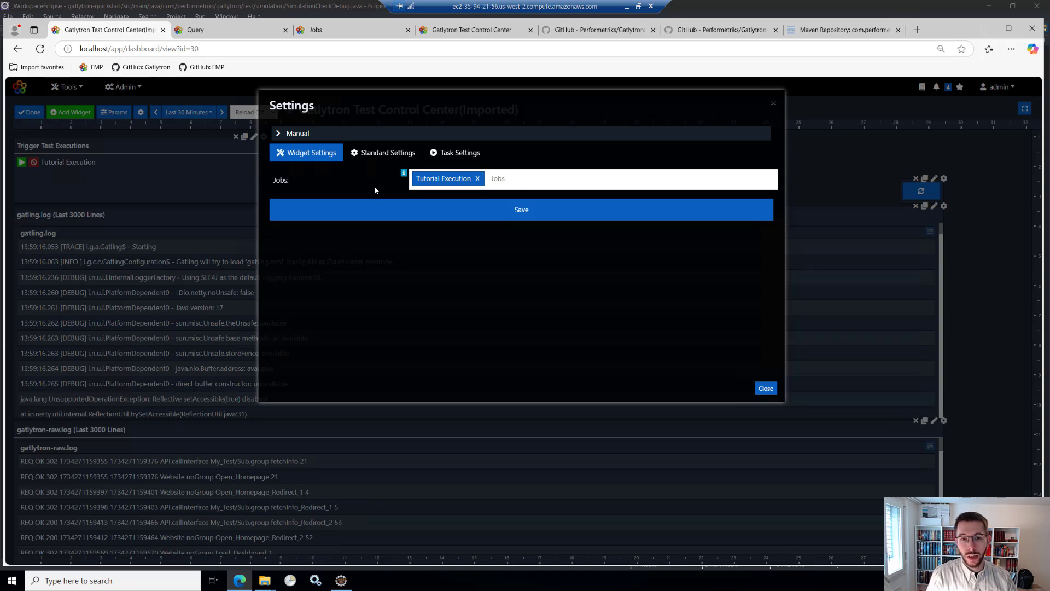
click(774, 104)
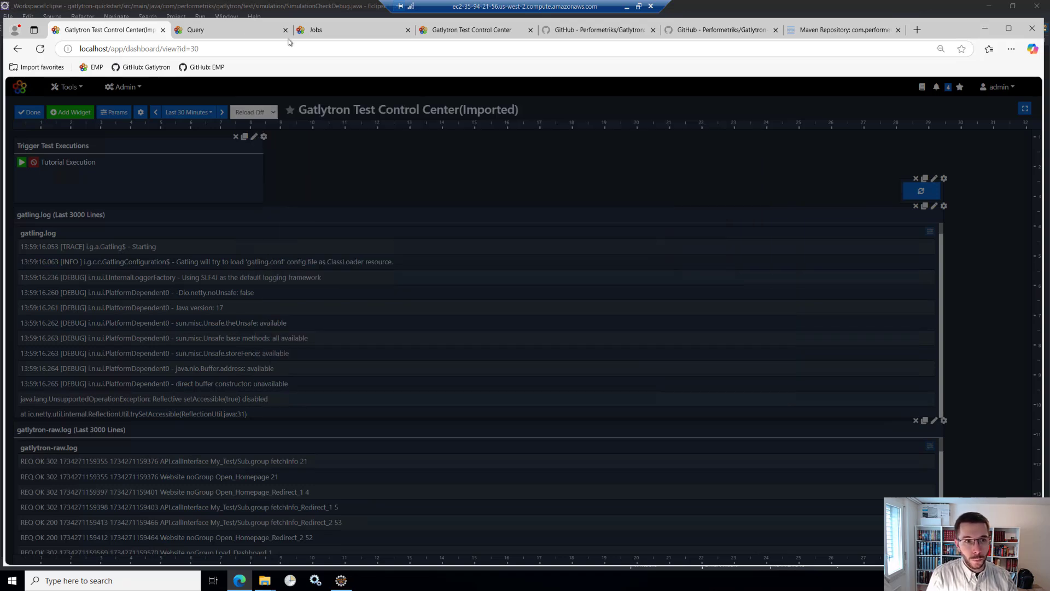
- Switch to the original Gatlytron Test Control Center dashboard and filter its gatling.log widget by "Error" to look over the matching lines
click(465, 30)
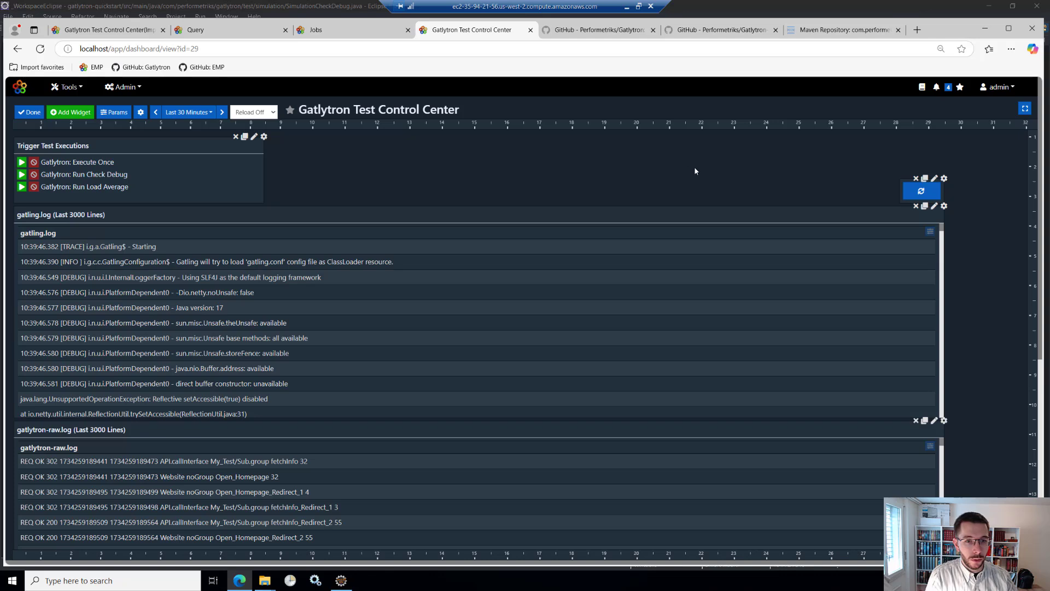
click(44, 247)
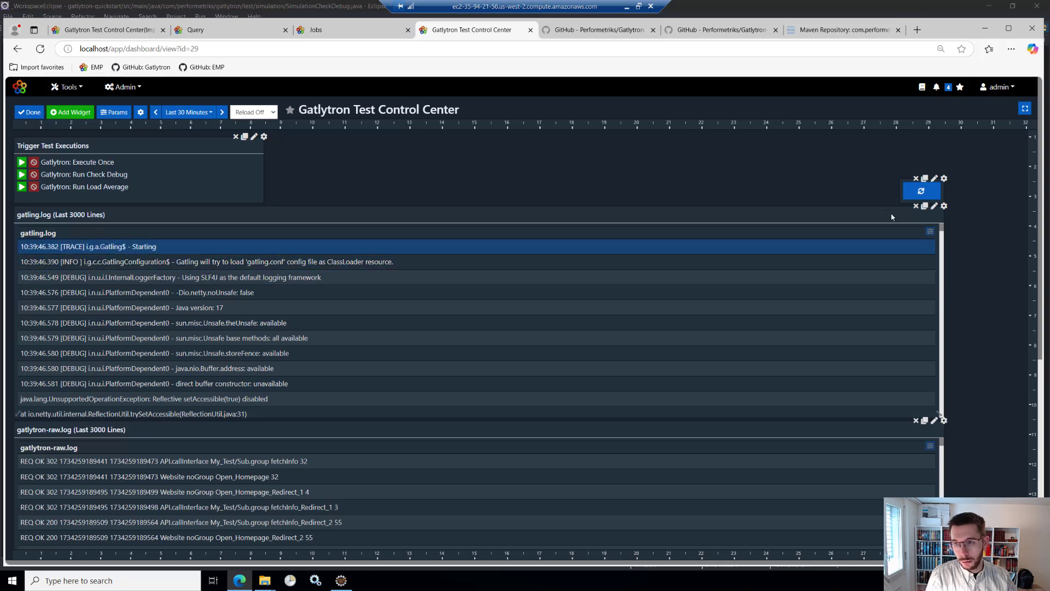
click(930, 231)
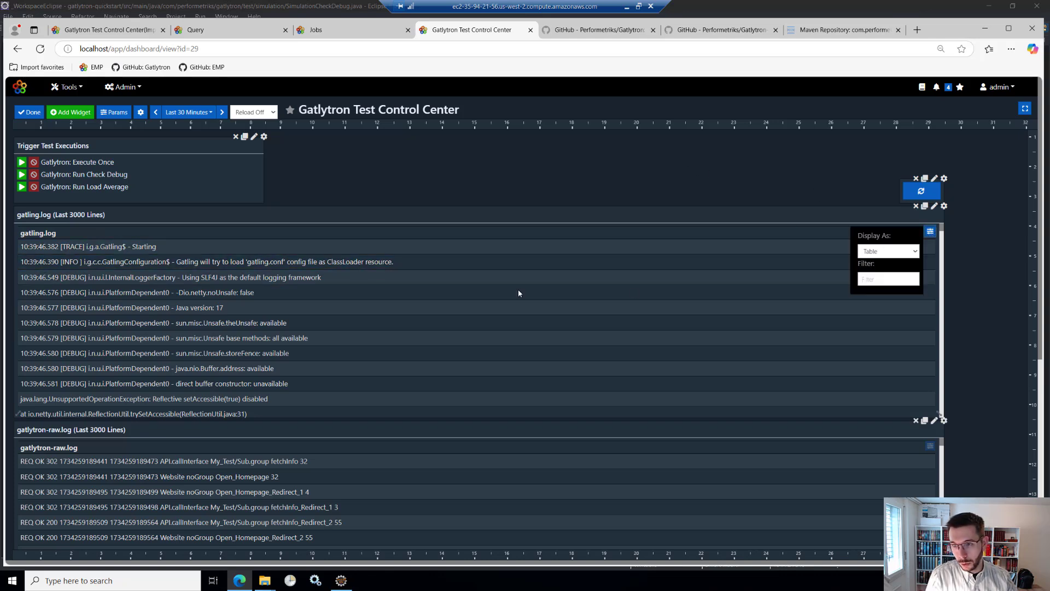
click(870, 281)
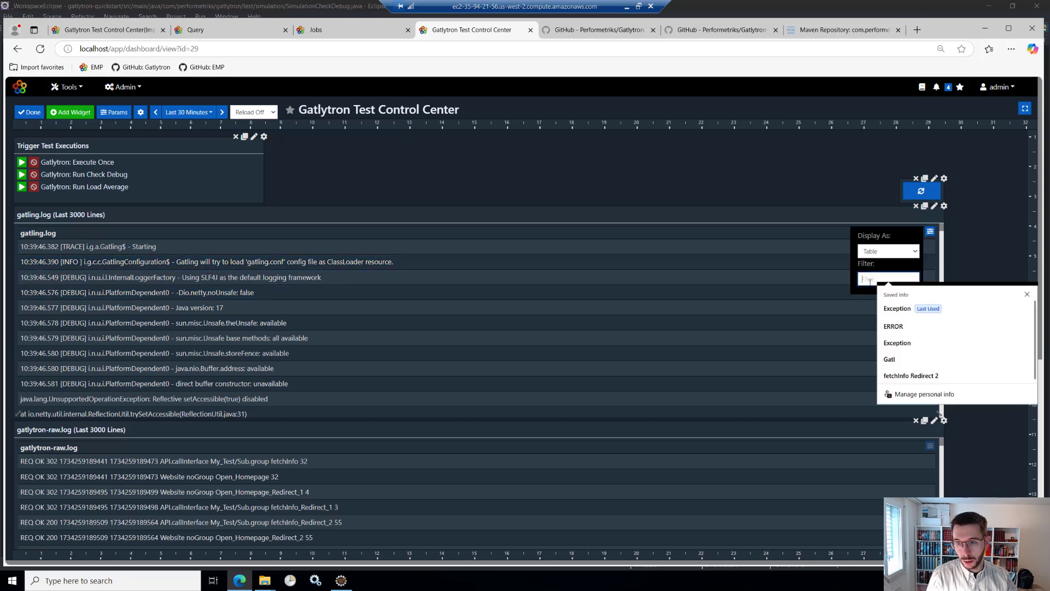
text(Erro)
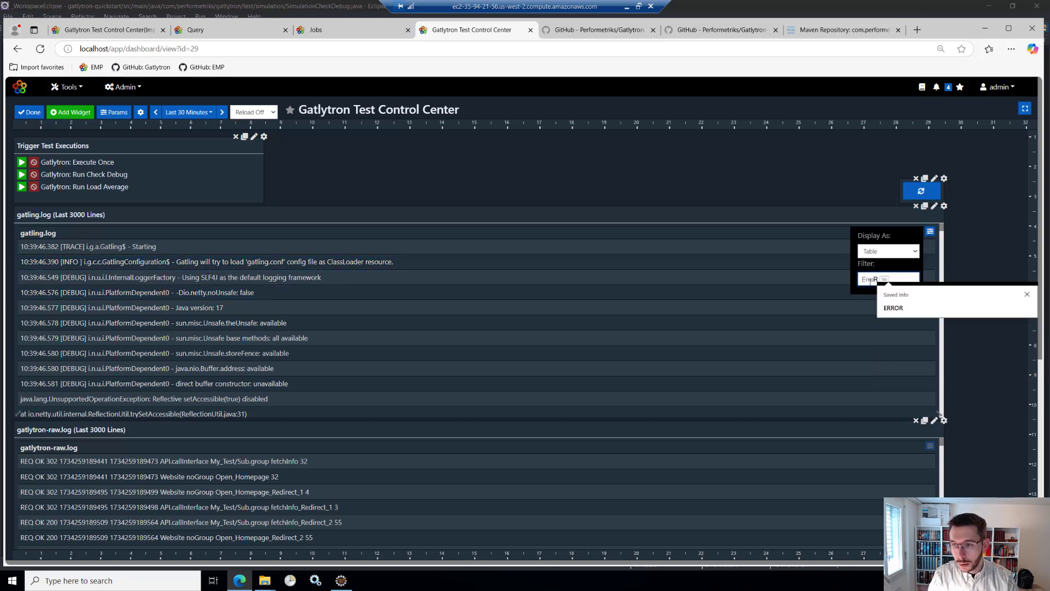
text(r)
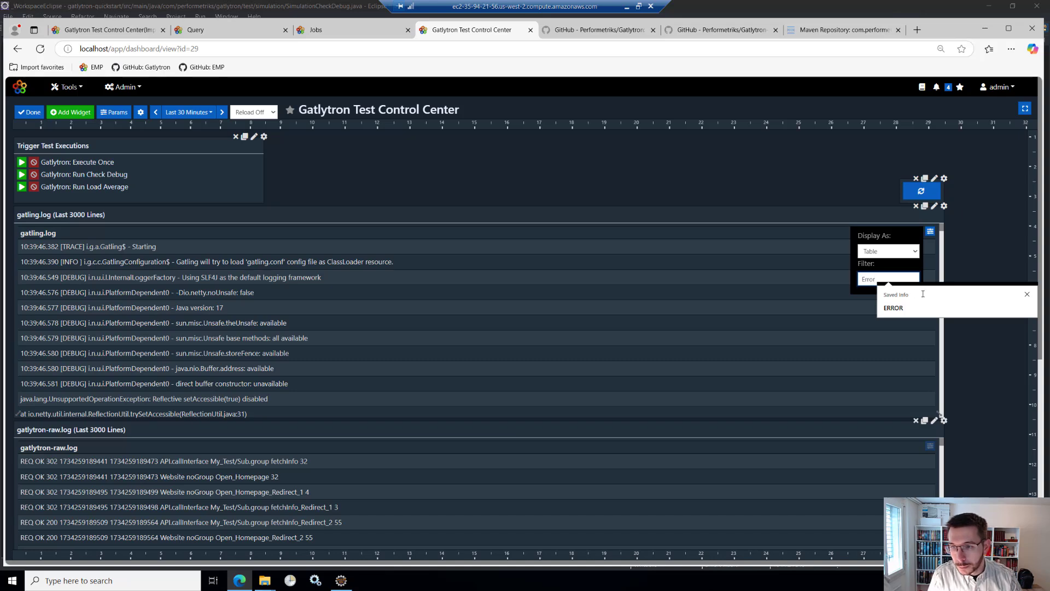
click(1027, 294)
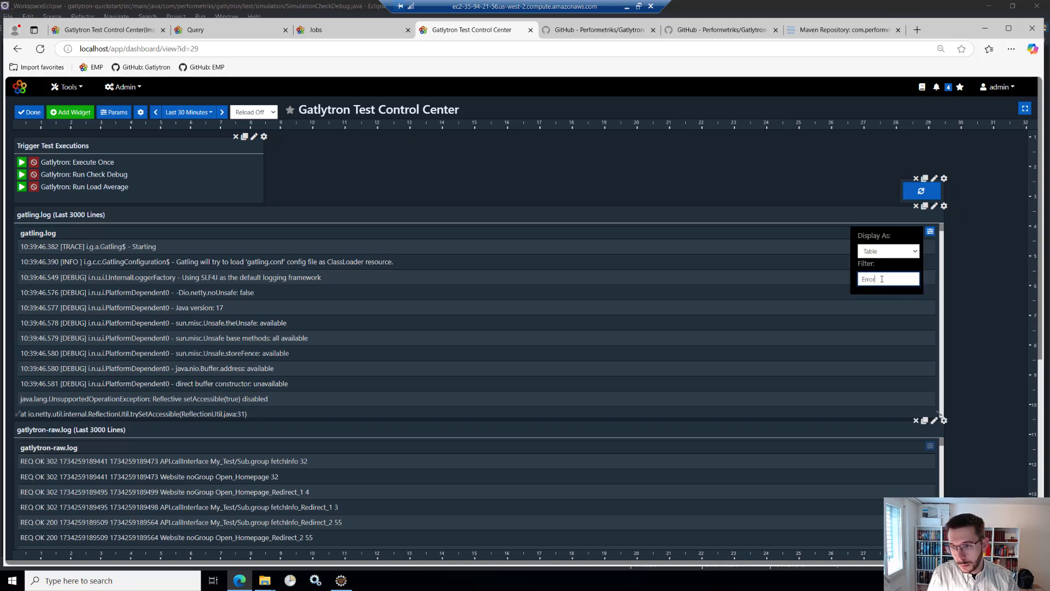
key(Return)
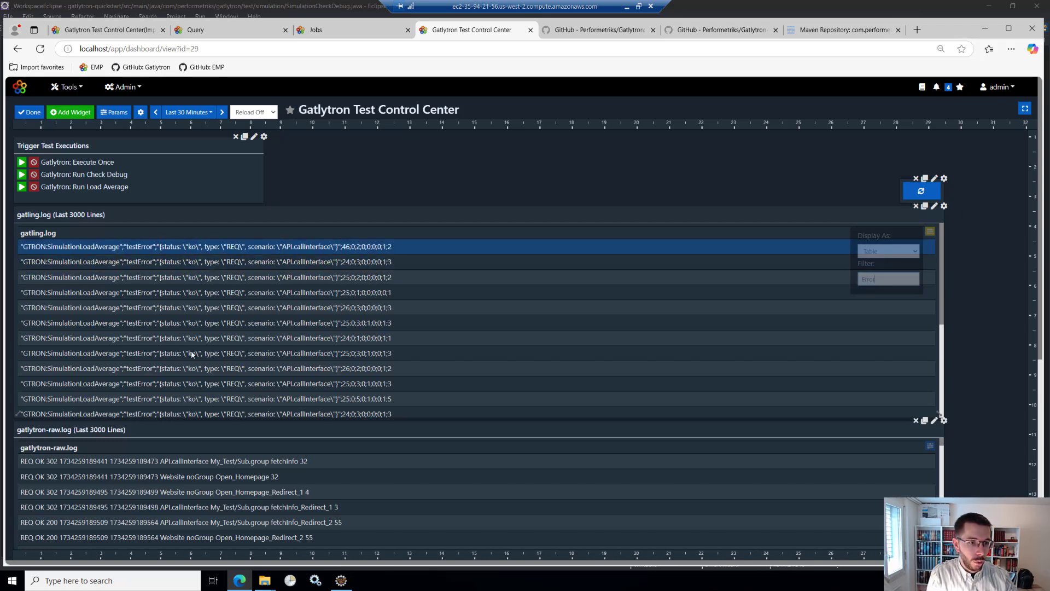
scroll(205, 353, down, 4)
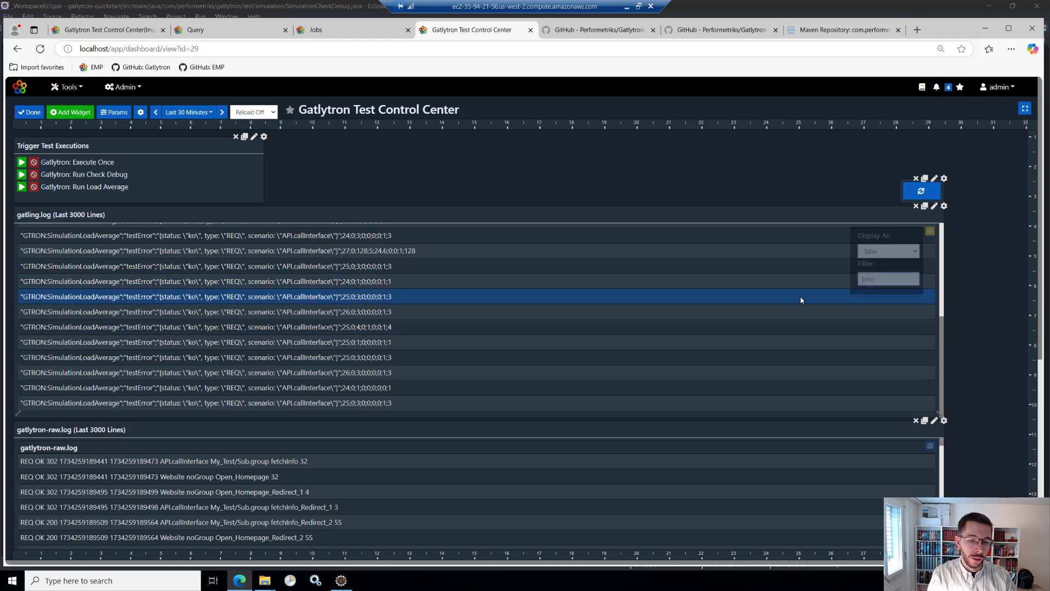
- Change the gatling.log widget's filter to "Exception"
click(881, 277)
key(BackSpace)
key(BackSpace)
key(BackSpace)
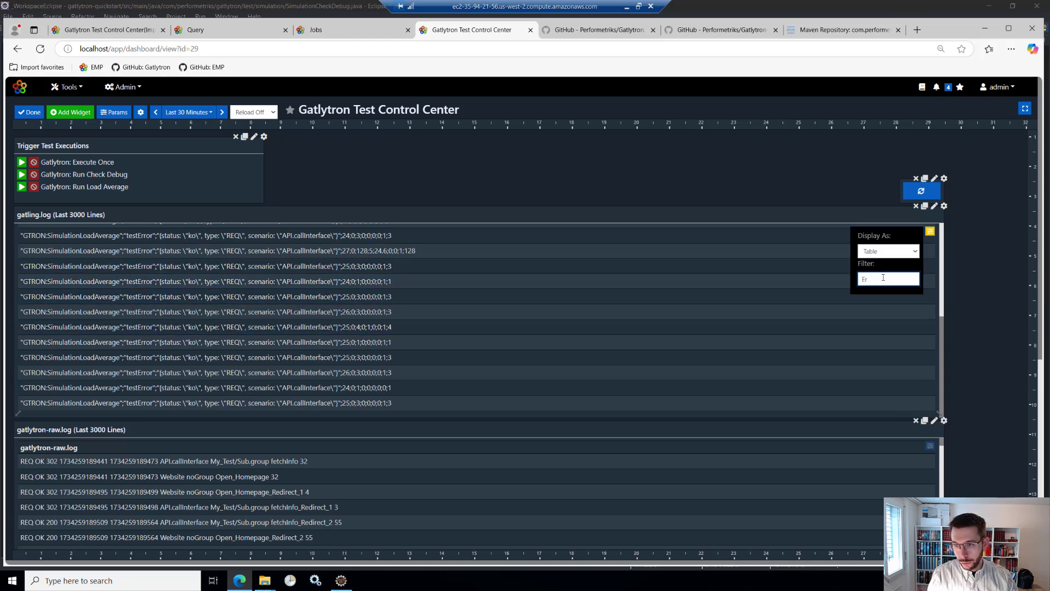
key(BackSpace)
key(BackSpace)
text(Exception)
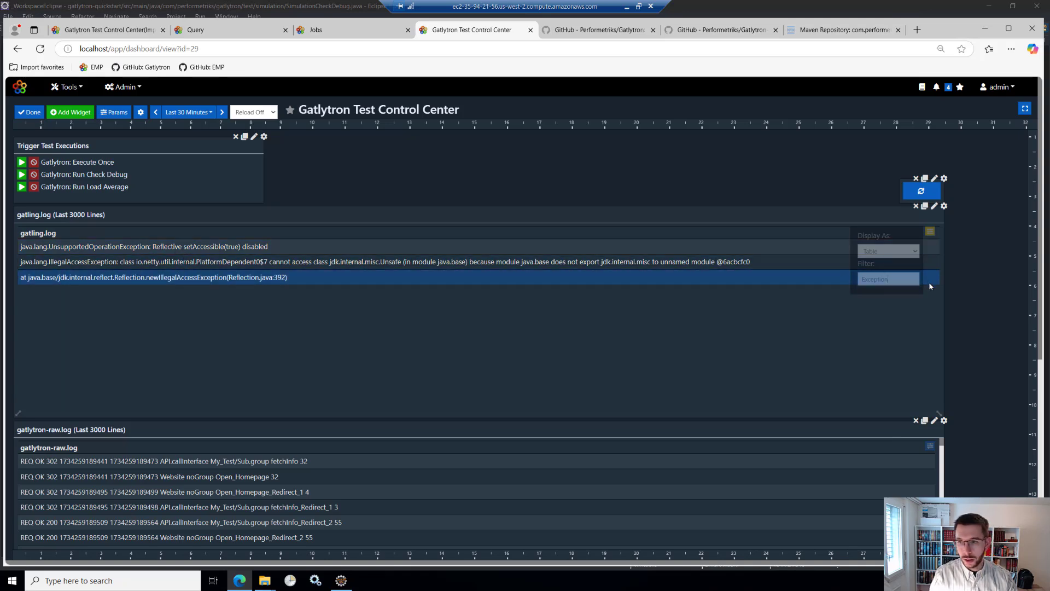
- Filter the gatlytron-raw.log widget by "REQ KO" to show only failed requests
scroll(936, 371, down, 2)
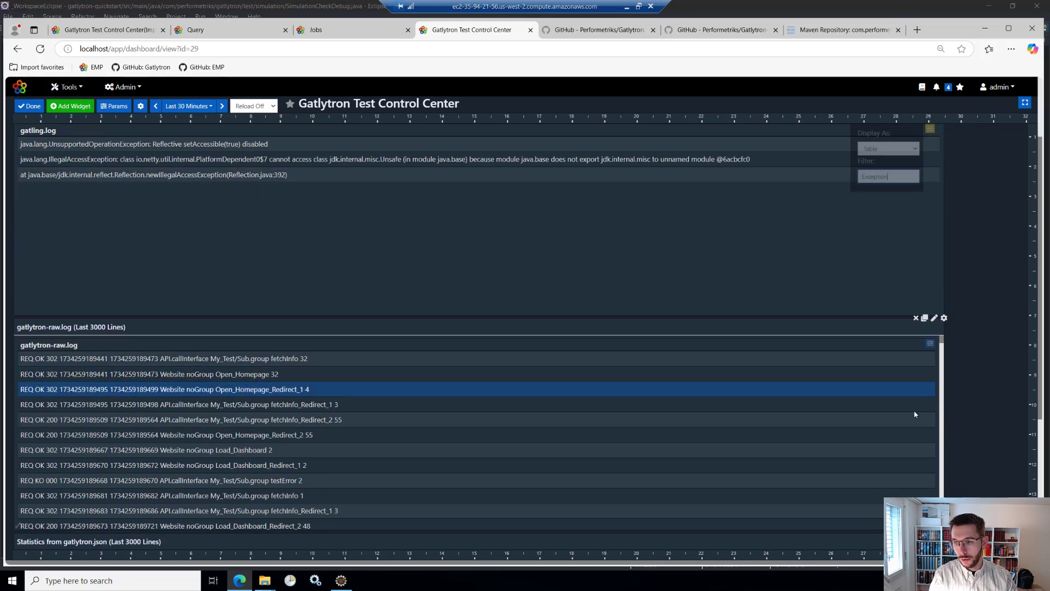
click(931, 343)
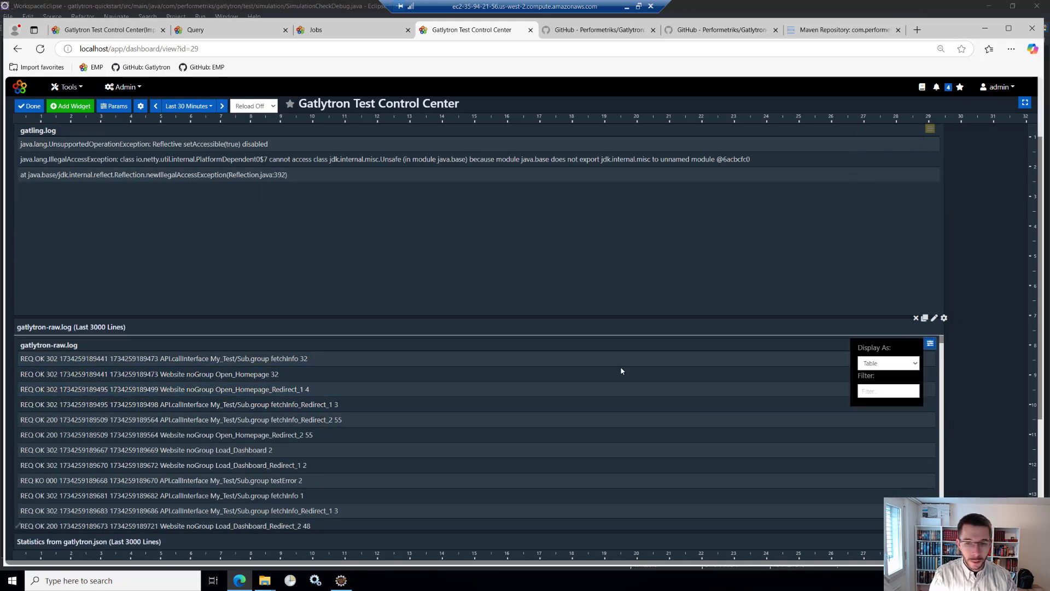
click(877, 392)
text(R)
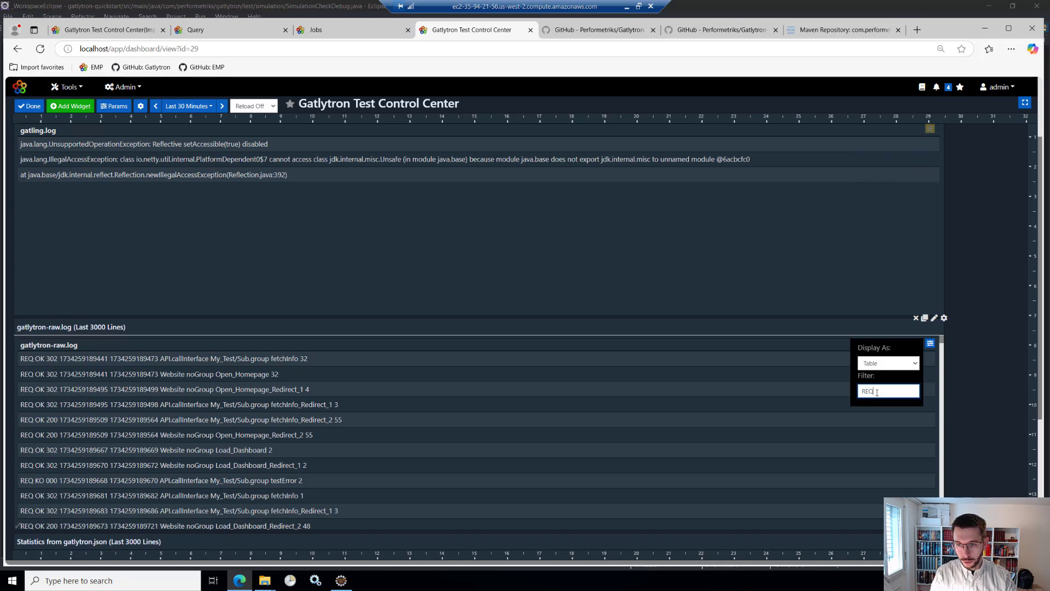
text(EQ )
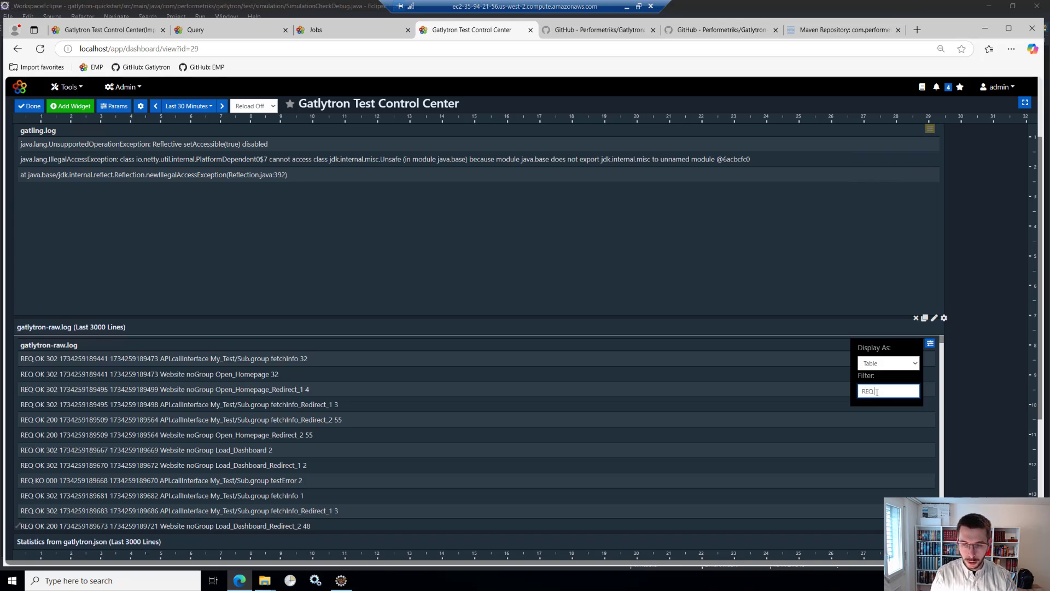
text(KO)
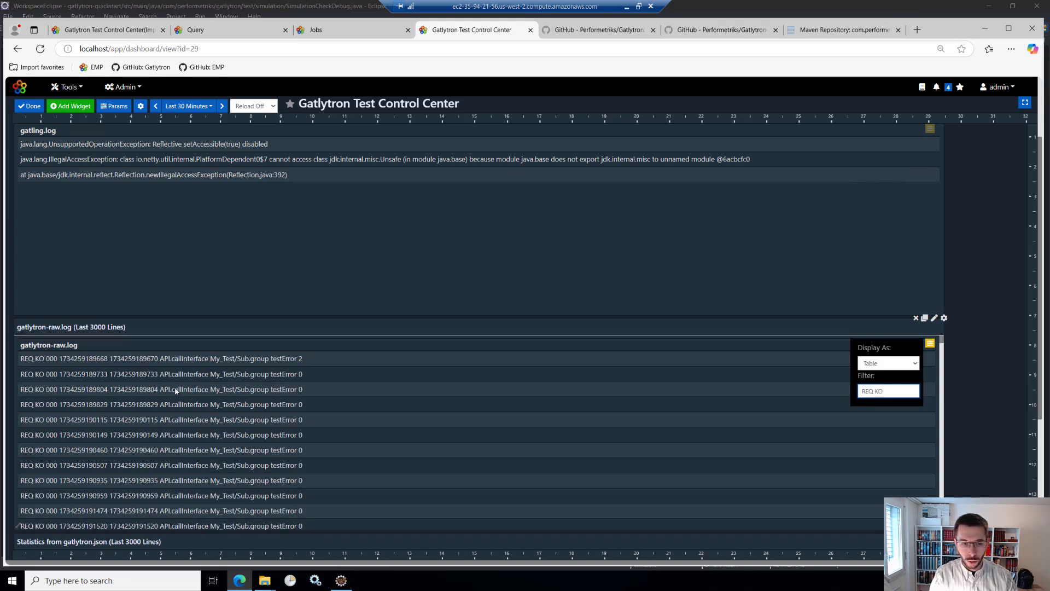
click(50, 360)
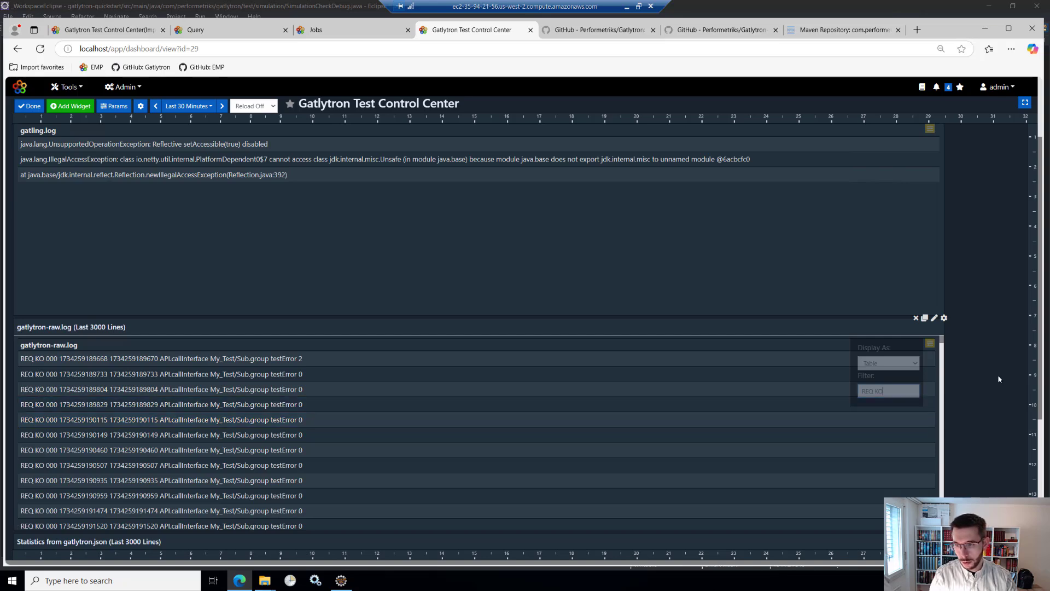
- Leave the dashboard's edit mode and filter the gatlytron.json statistics widget by the copied metric name "fetchInfo Redirect 2"
scroll(998, 374, down, 4)
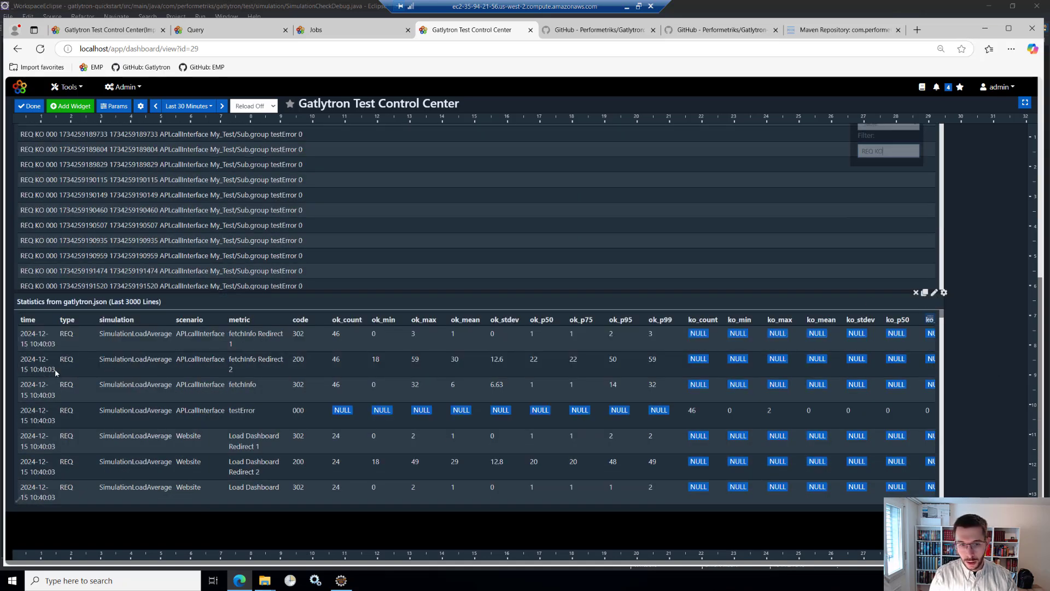
scroll(874, 356, up, 1)
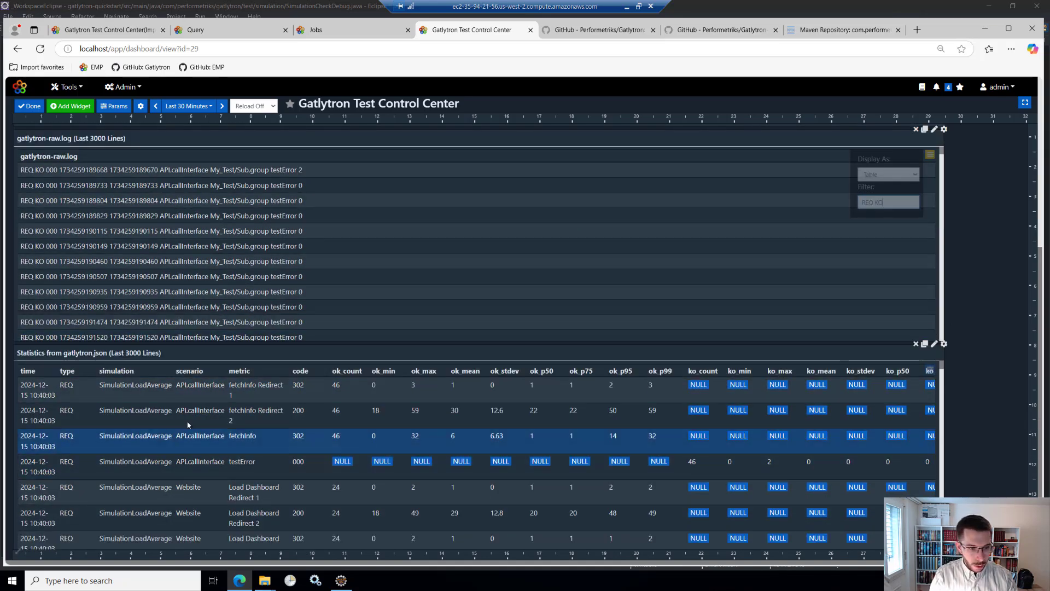
mouse_move(281, 413)
mouse_down()
mouse_move(235, 415)
mouse_move(280, 411)
mouse_up()
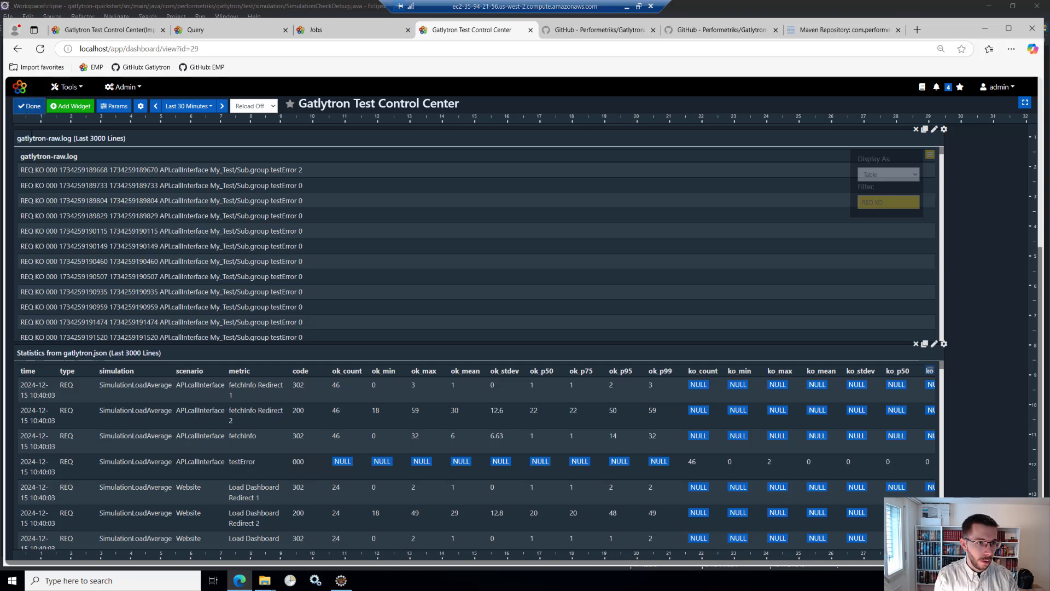
click(29, 106)
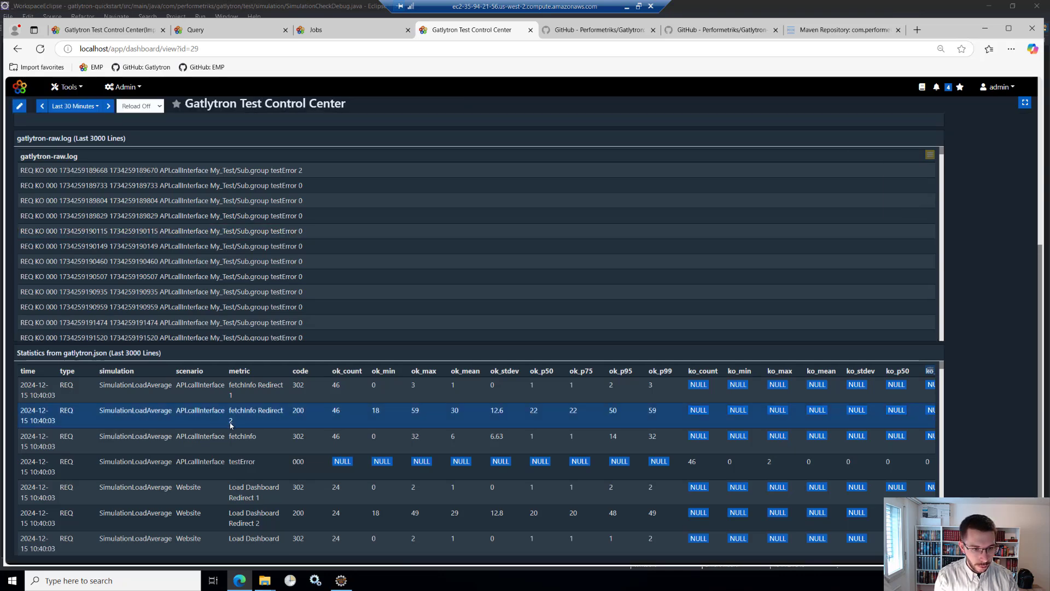
drag(232, 424, 229, 411)
key(ctrl+c)
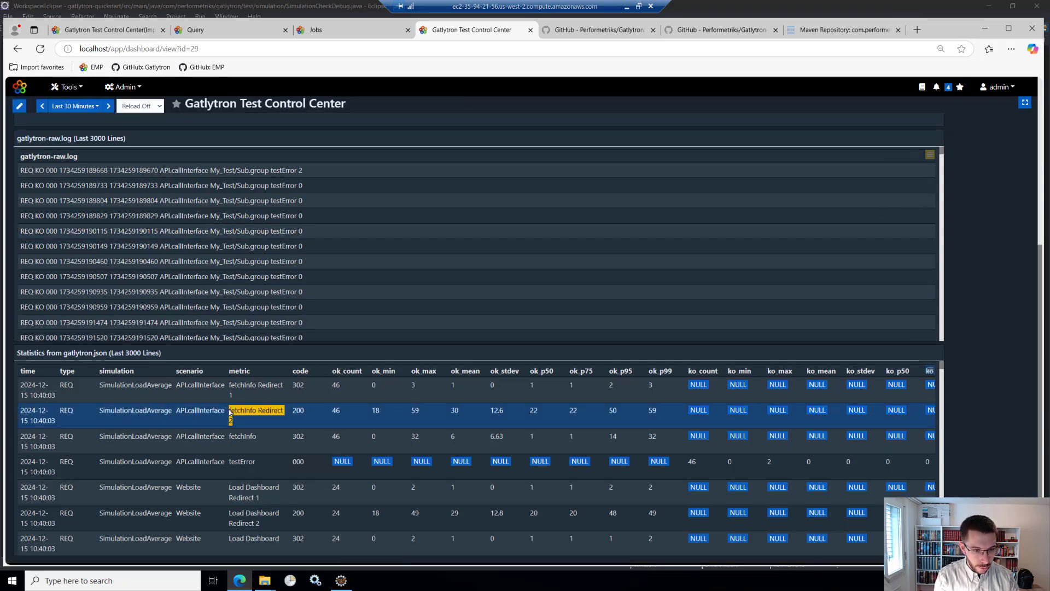
click(930, 369)
click(874, 419)
key(ctrl+v)
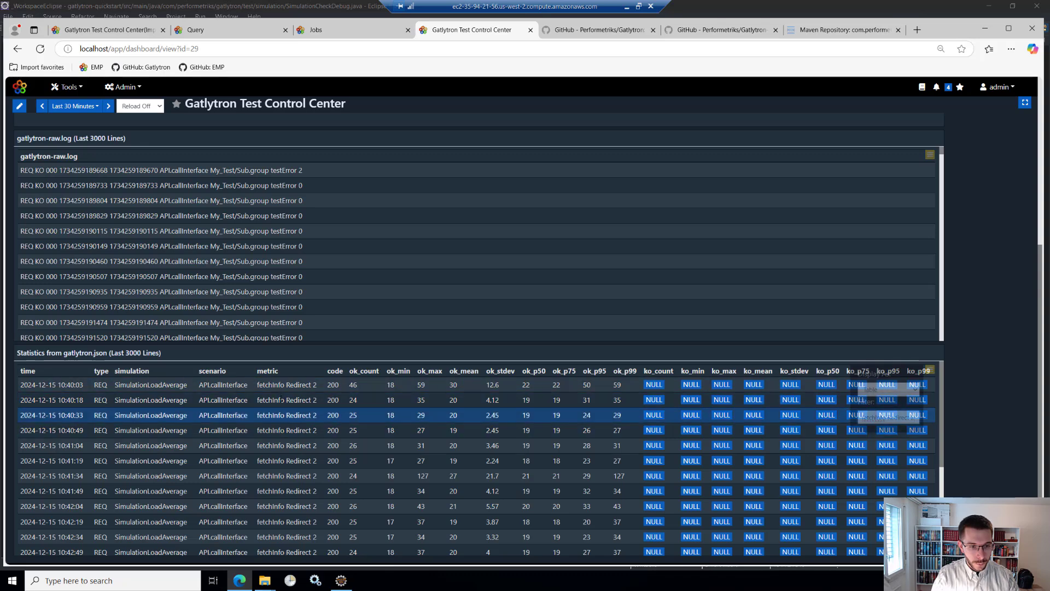
- Examine how the filtered fetchInfo Redirect 2 statistics develop over time, and return to the start of the dashboard
scroll(737, 388, down, 2)
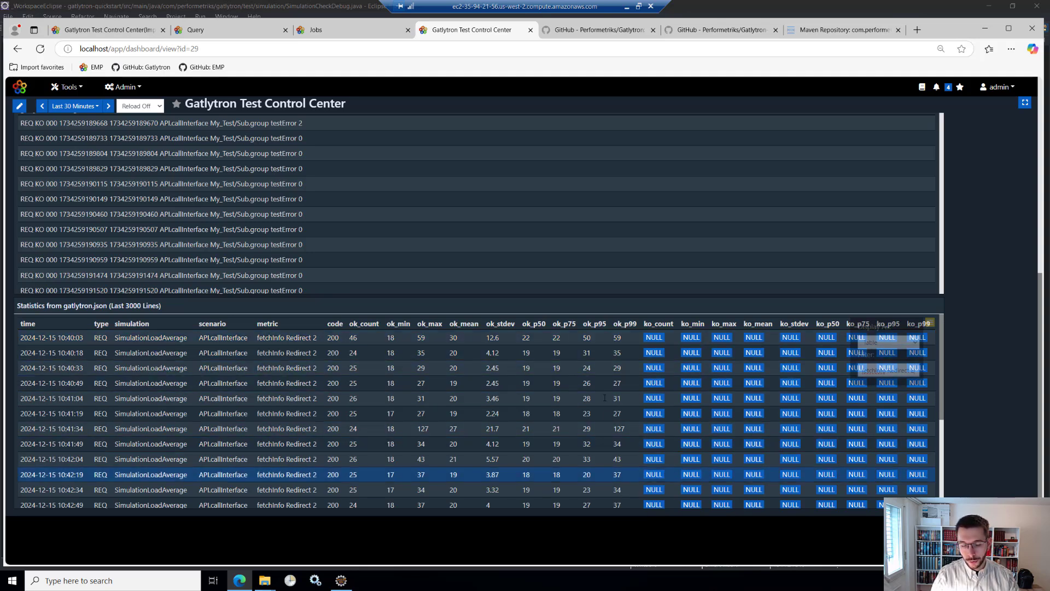
scroll(618, 433, down, 3)
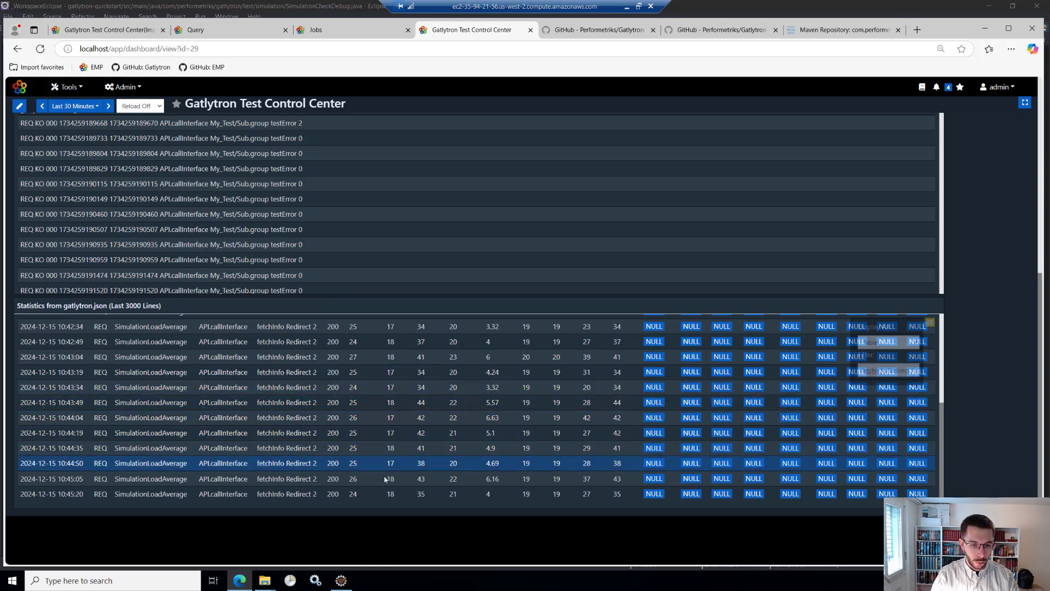
scroll(393, 346, up, 5)
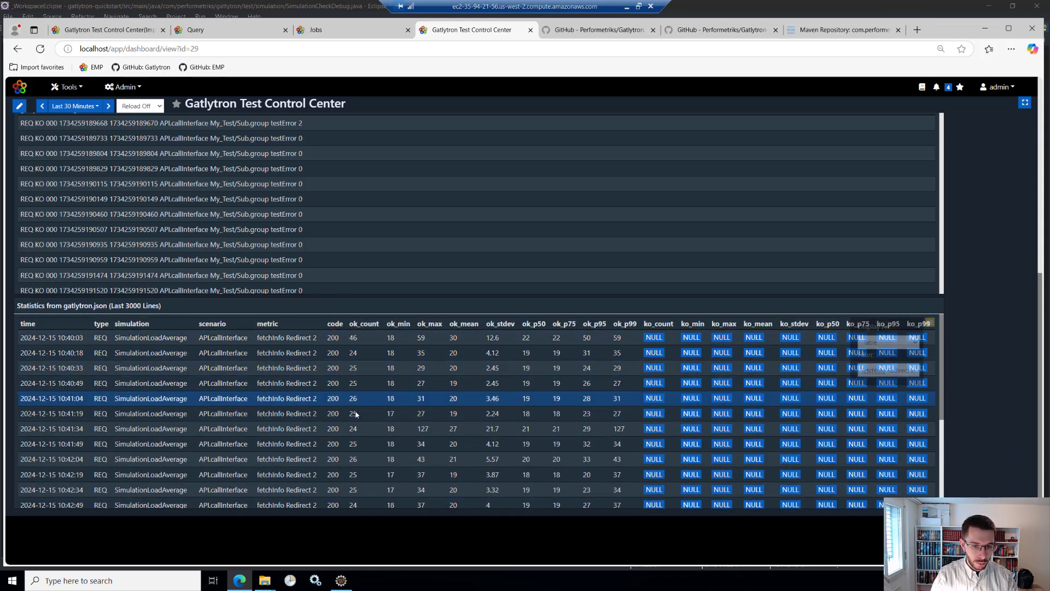
scroll(364, 441, down, 5)
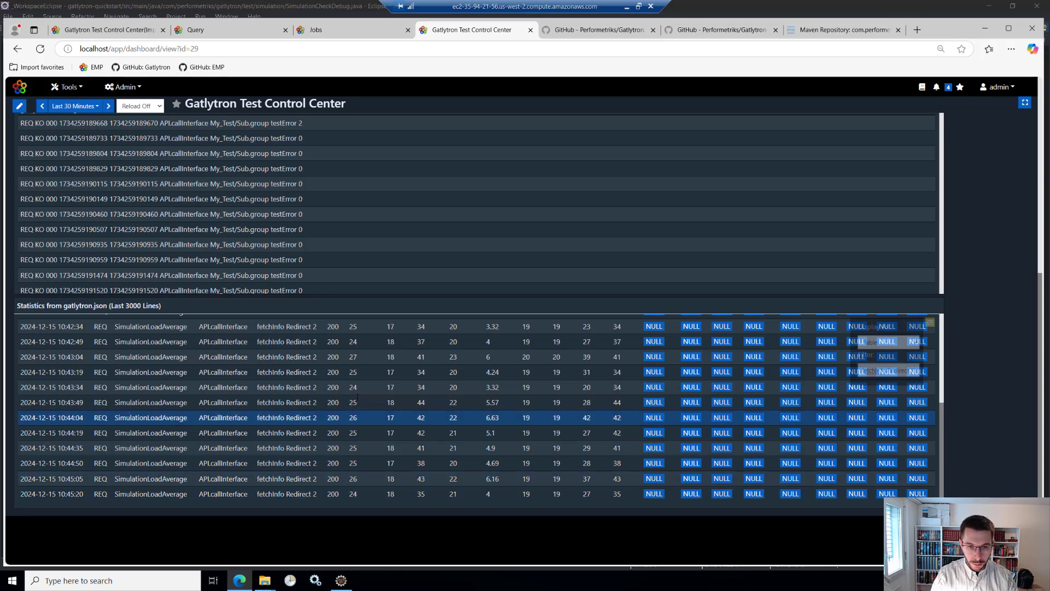
scroll(356, 415, up, 8)
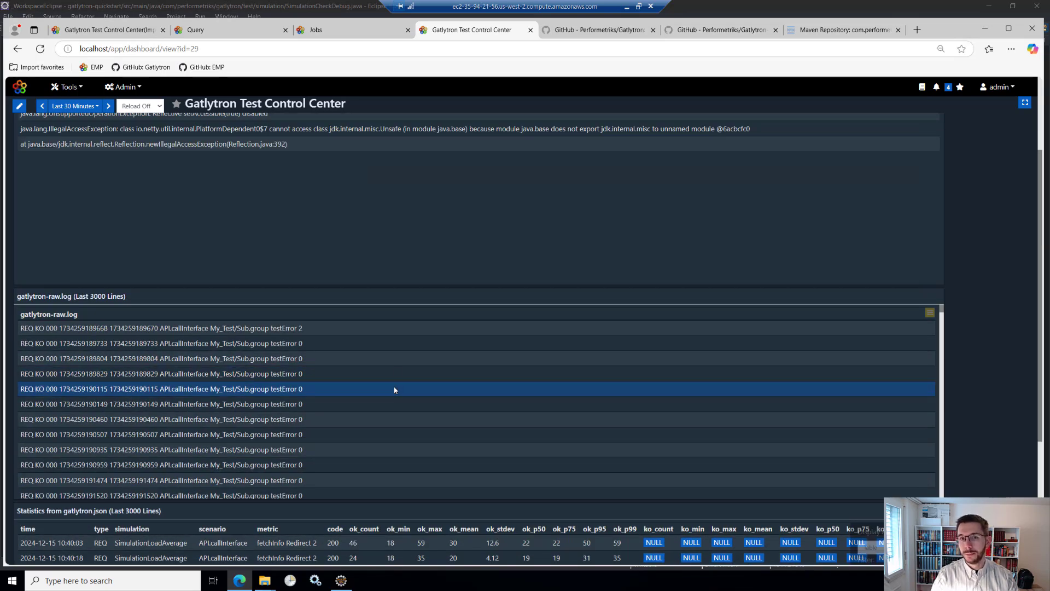
scroll(452, 240, up, 2)
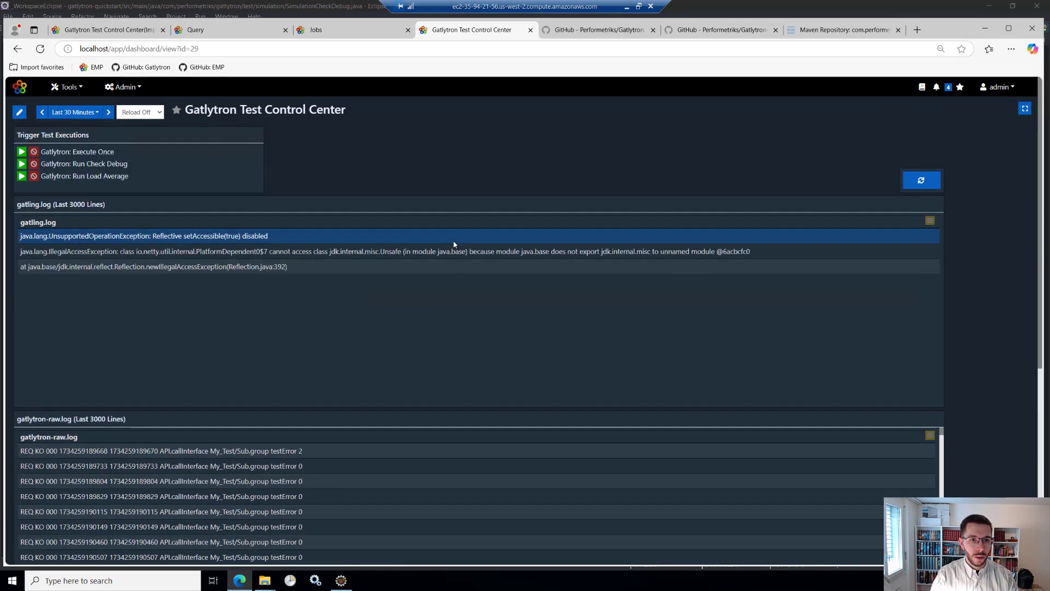